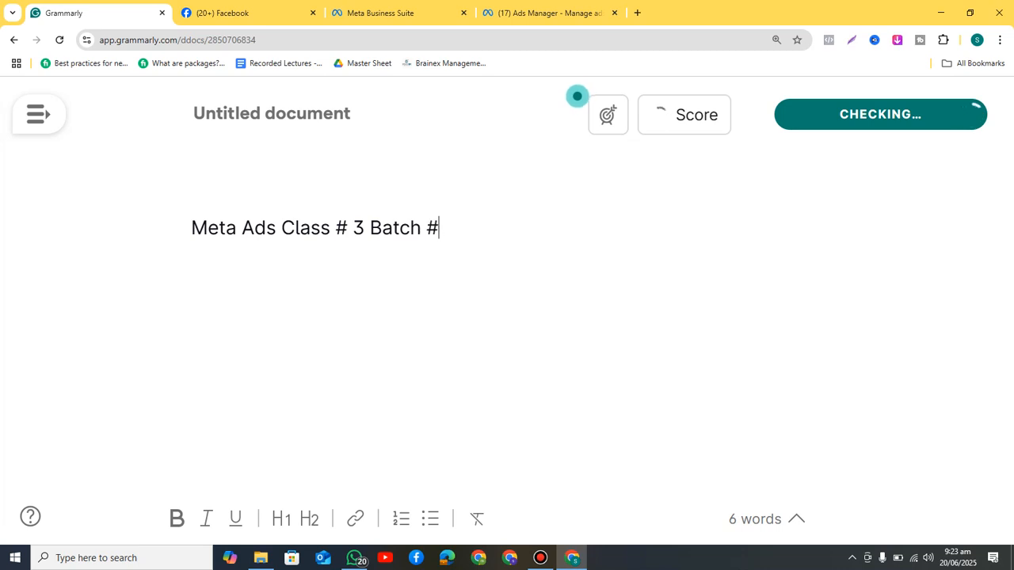
Step: Make the title 'Meta Ads Class # 3 Batch # 12' bold and underlined
key("ctrl+shift+Left")
key("ctrl+shift+Left")
key("ctrl+shift+Left")
key("ctrl+shift+Left")
key("ctrl+shift+Left")
key("ctrl+shift+Left")
key("ctrl+shift+Left")
key("ctrl+shift+Left")
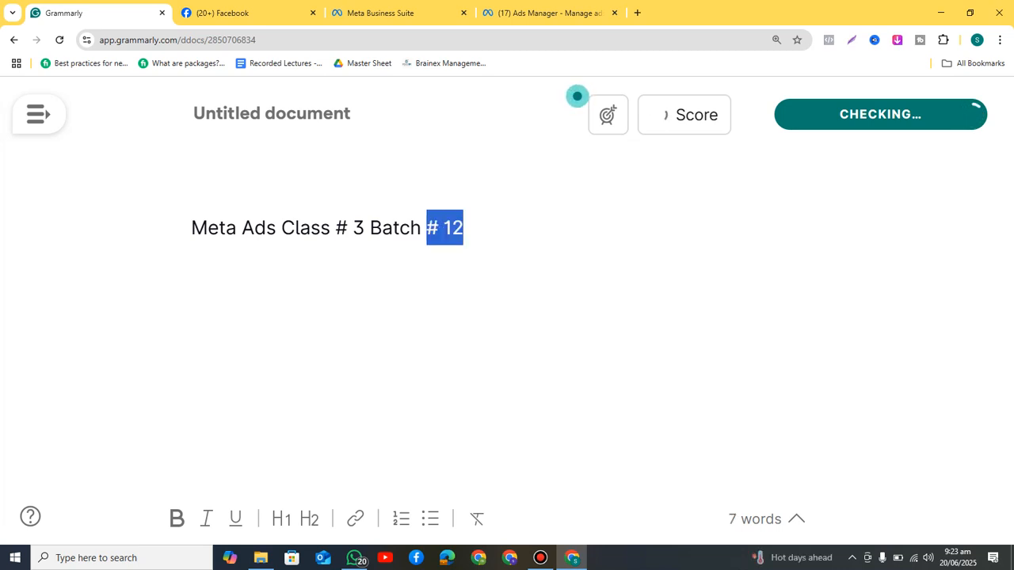
key("ctrl+b")
key("ctrl+u")
key("Right")
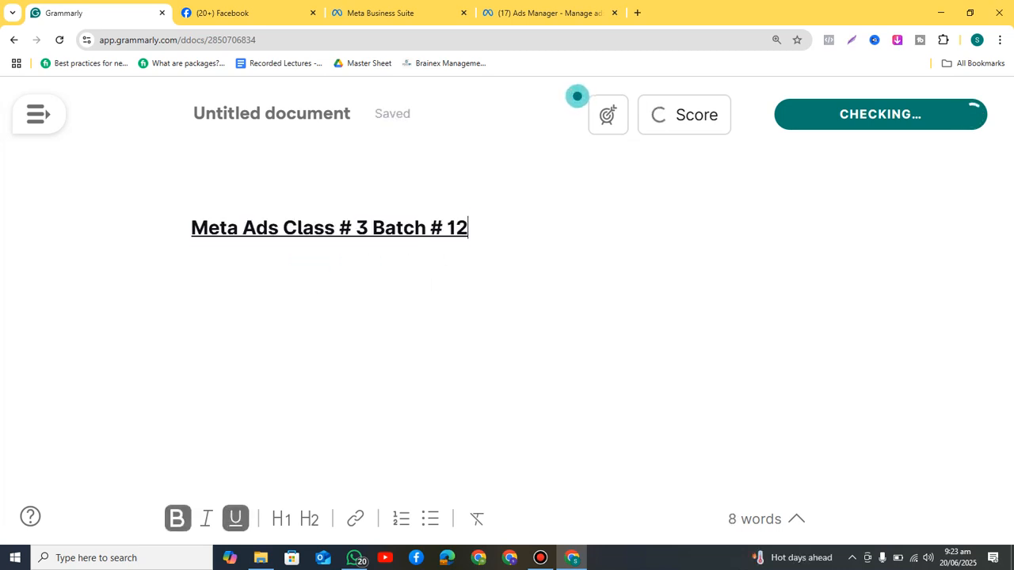
Step: Add 'Facebook Structure' and 'Page' on separate lines below the title, leaving a blank line after
key("Return")
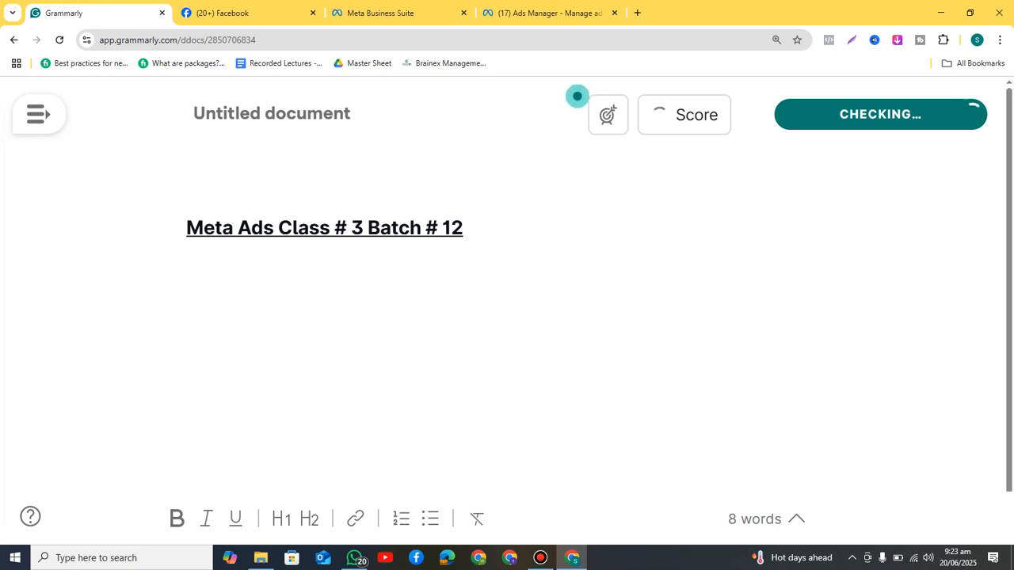
type("Facebook Structure")
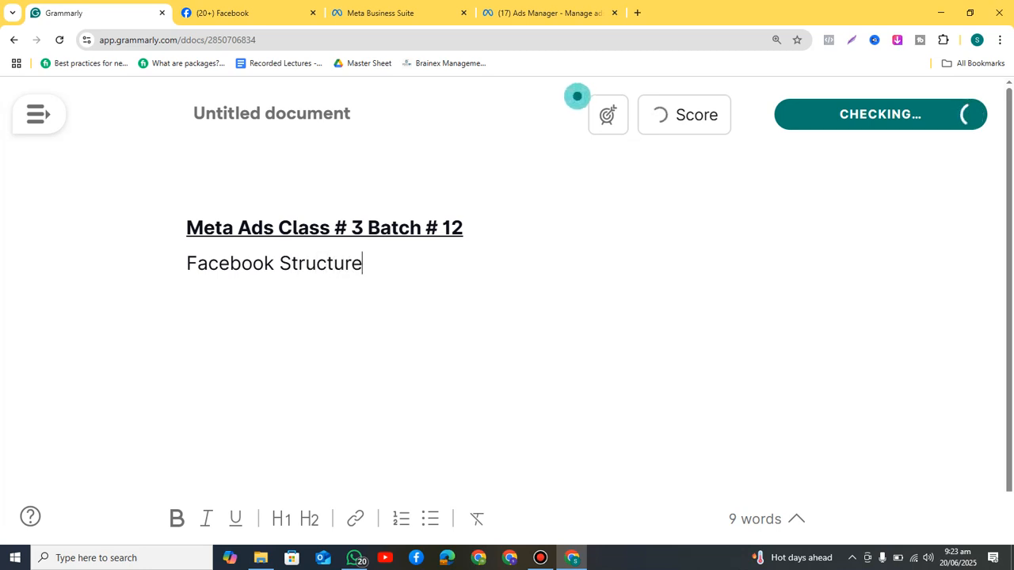
key("Return")
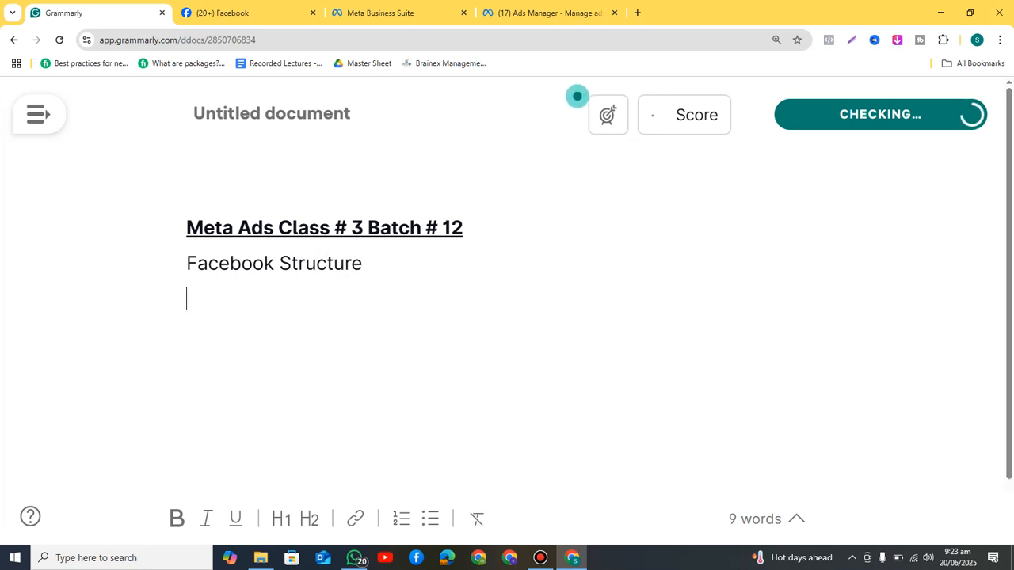
type("Page")
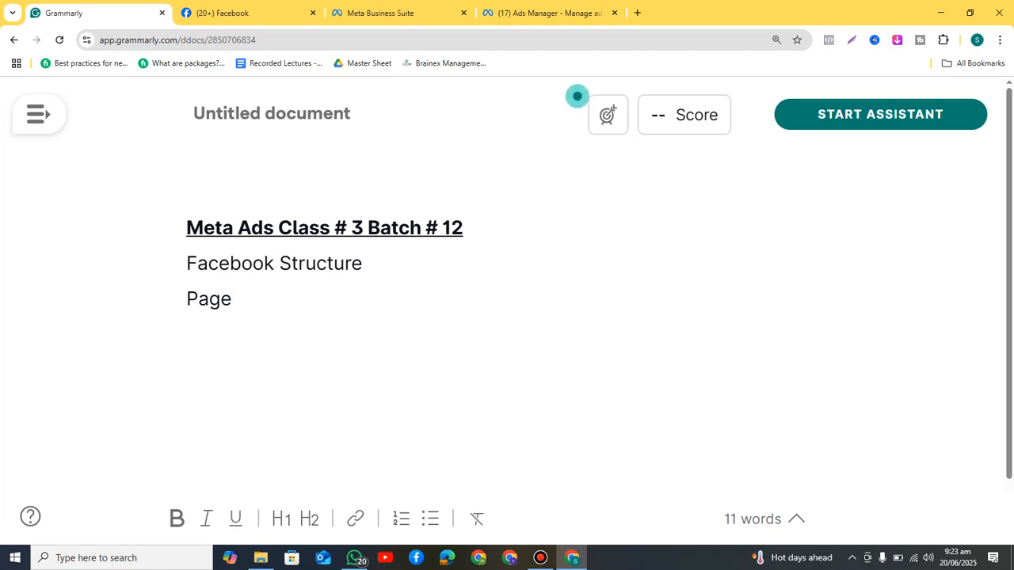
key("Return")
key("Return")
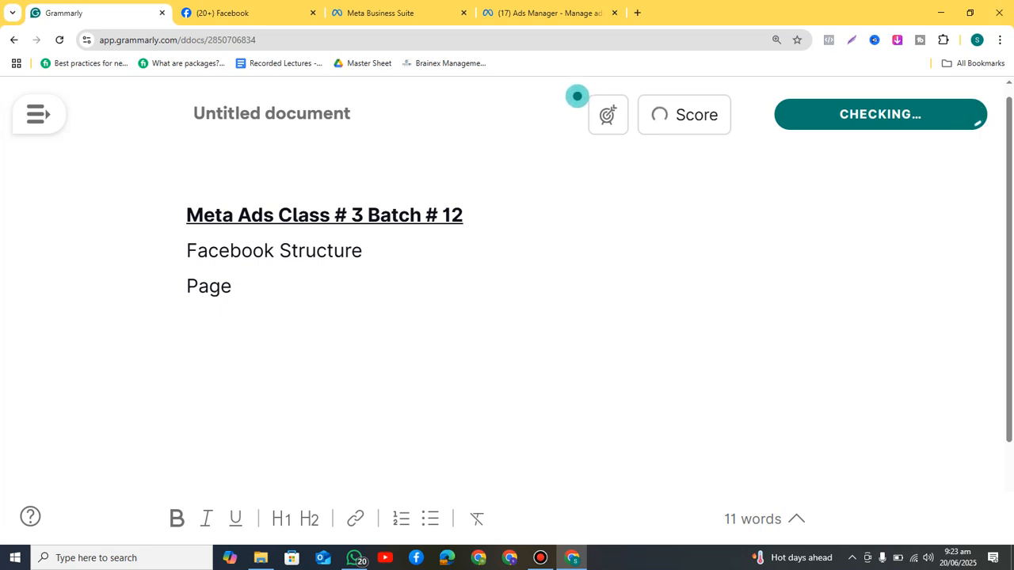
key("BackSpace")
key("Return")
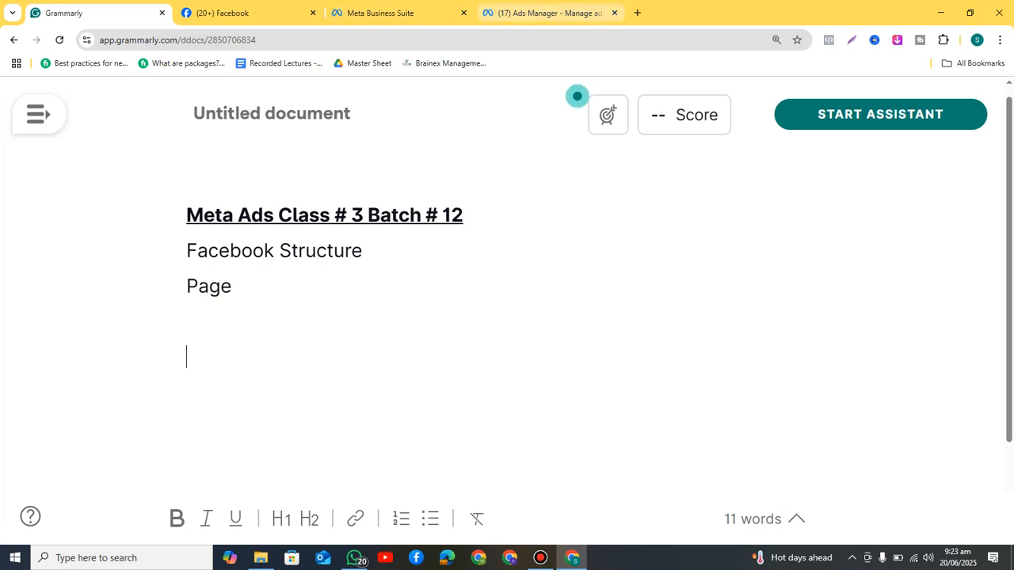
Step: Switch to the Ads Manager Campaigns list showing the draft New Engagement campaign
left_click(546, 12)
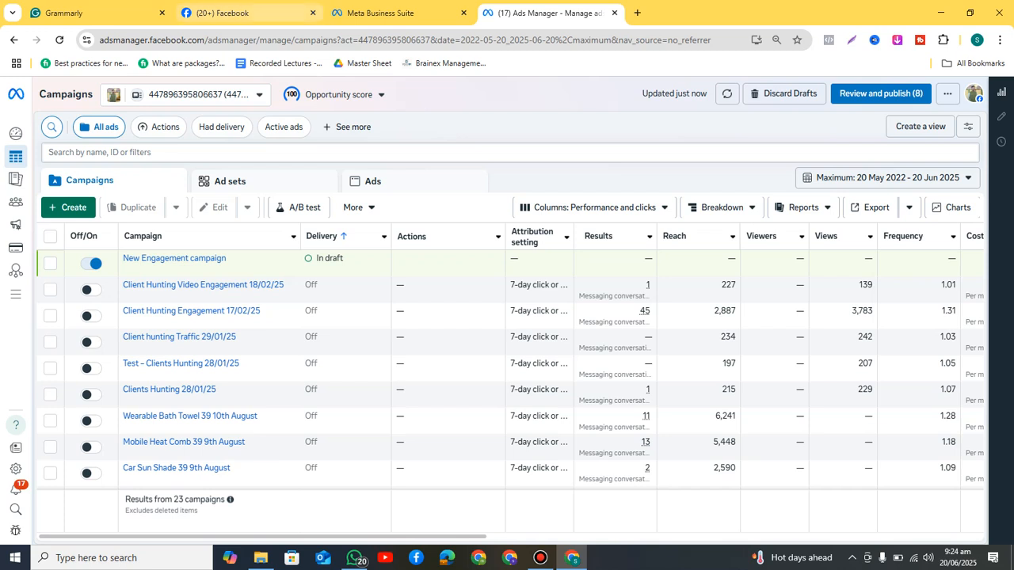
Step: Back in the Grammarly notes, add 'Meta Business Suite' and 'Business Manager' on new lines
left_click(93, 12)
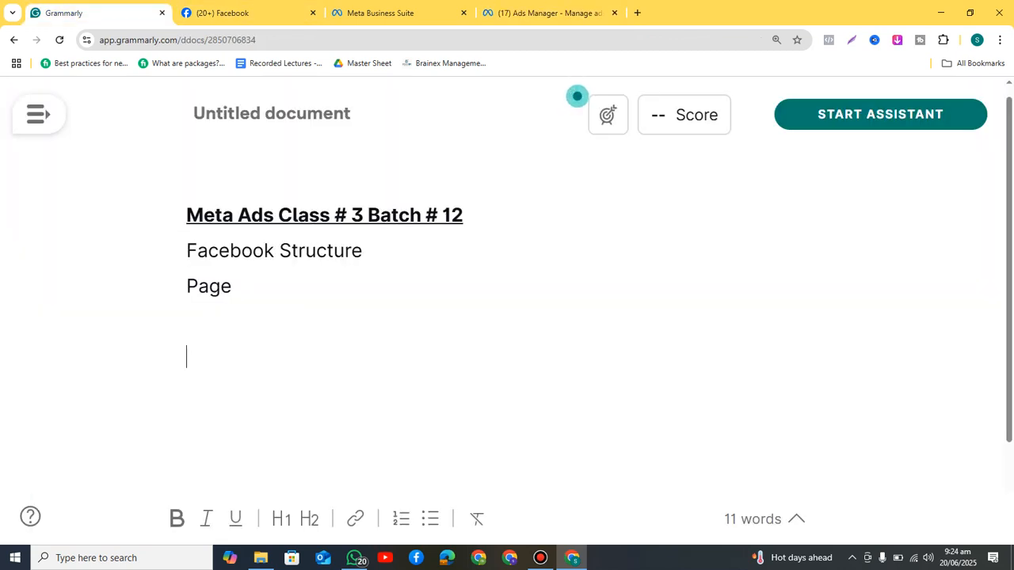
type("Meta Business Suite")
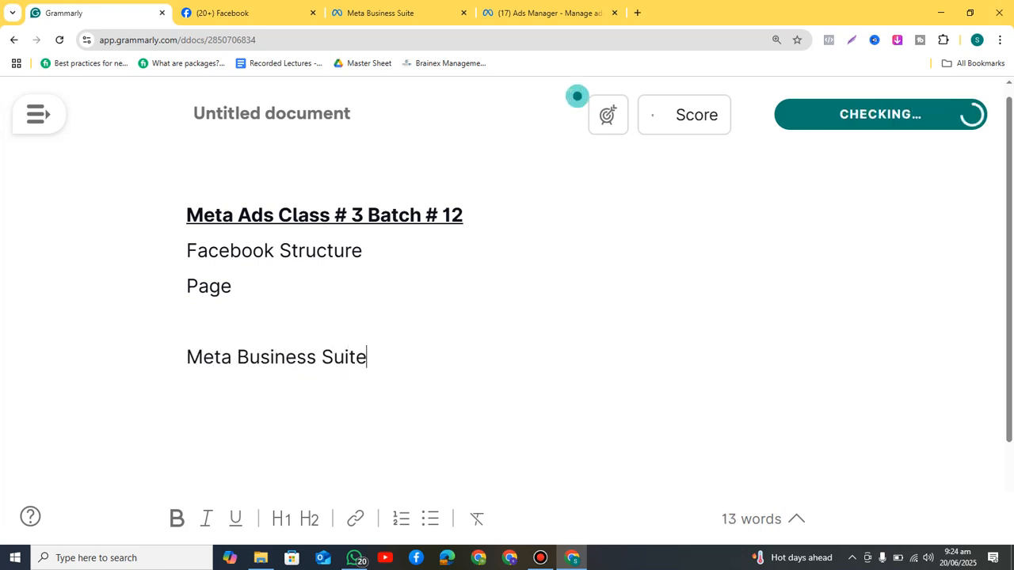
key("Return")
type("Busi")
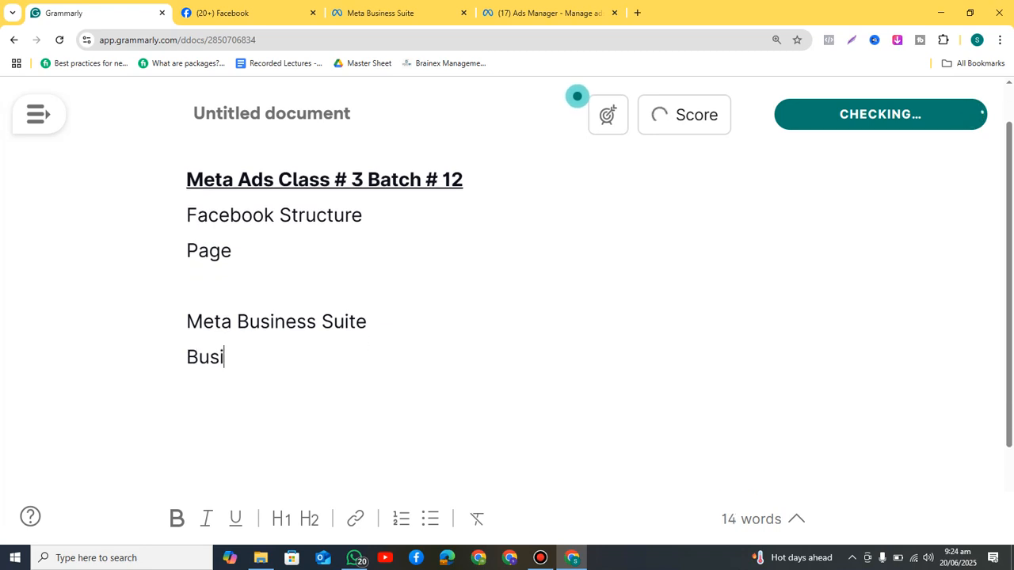
type("ness Manager")
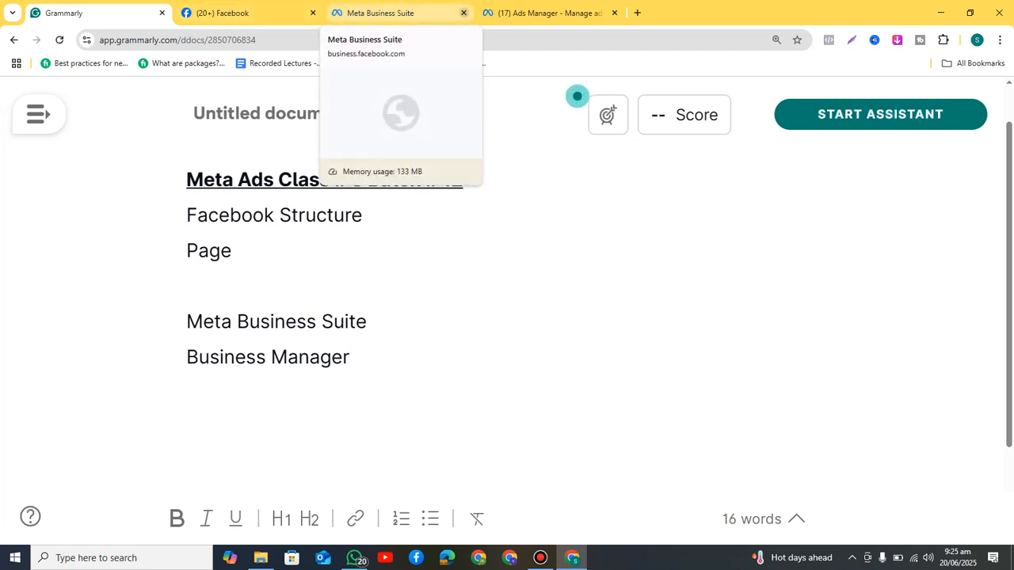
Step: Close the Meta Business Suite and Ads Manager tabs and move to the Facebook home feed
left_click(464, 13)
left_click(464, 13)
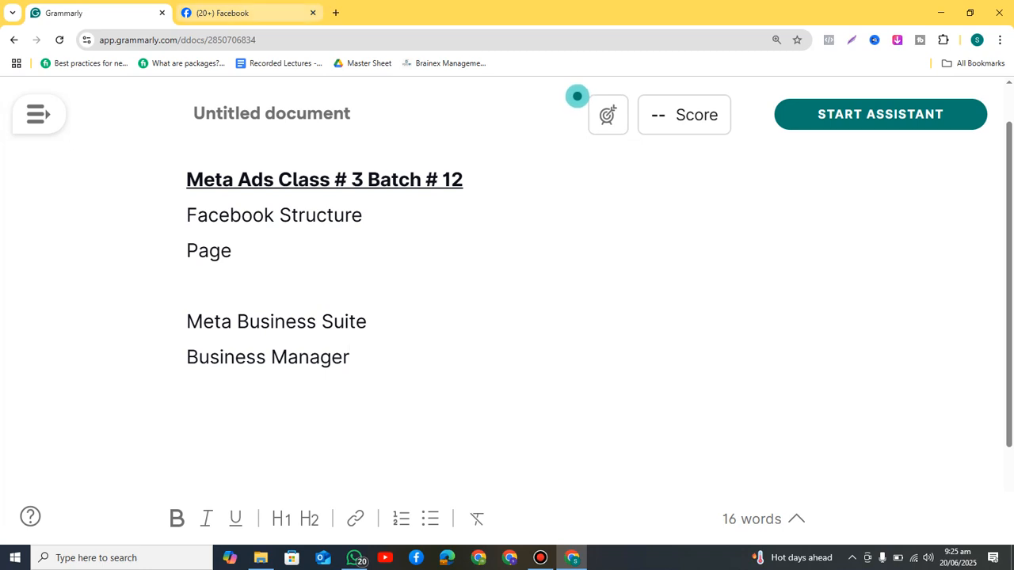
key("ctrl+Tab")
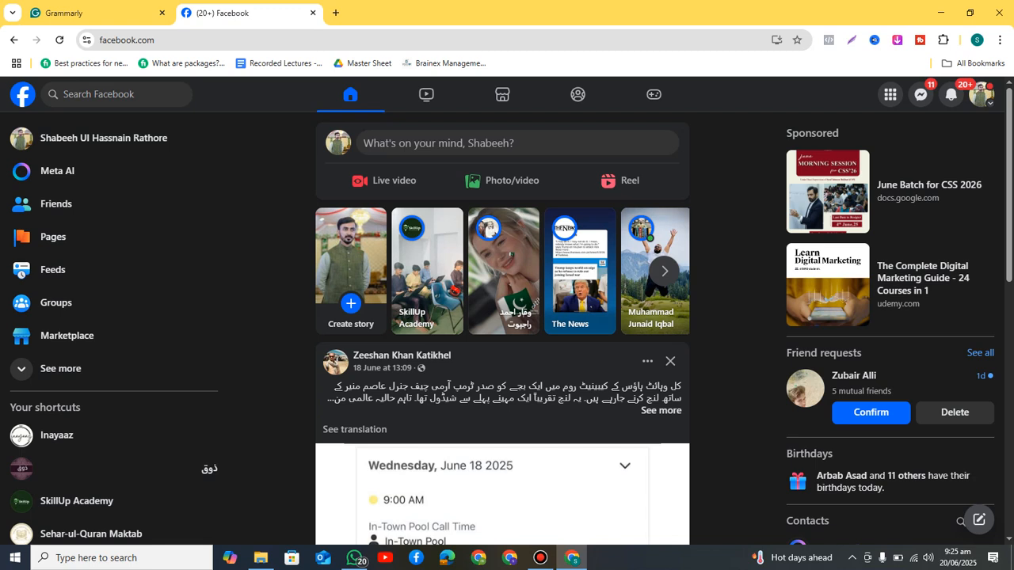
Step: Open the Inayaaz shortcut from the Facebook sidebar in a new background tab
right_click(105, 501)
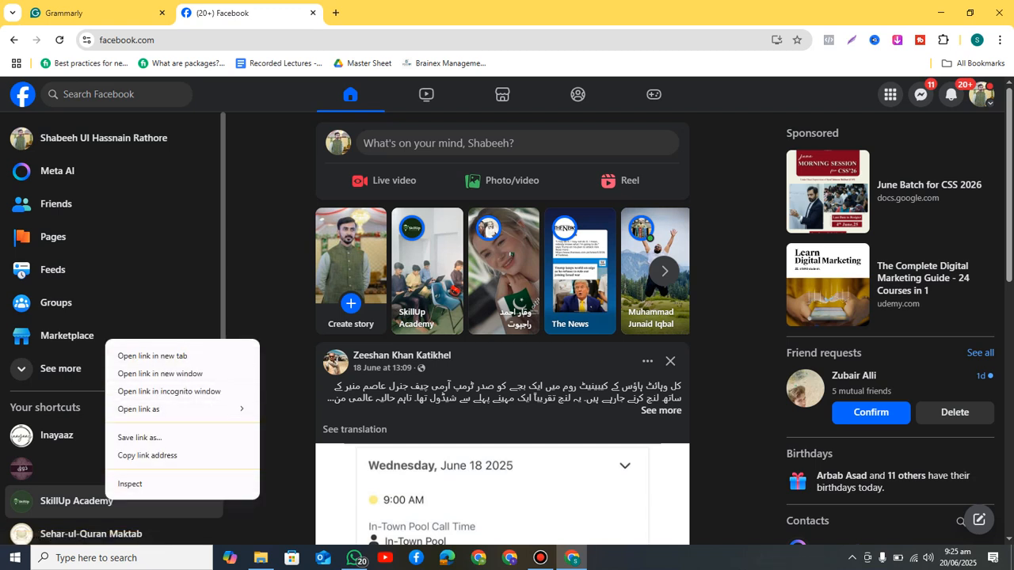
left_click(270, 305)
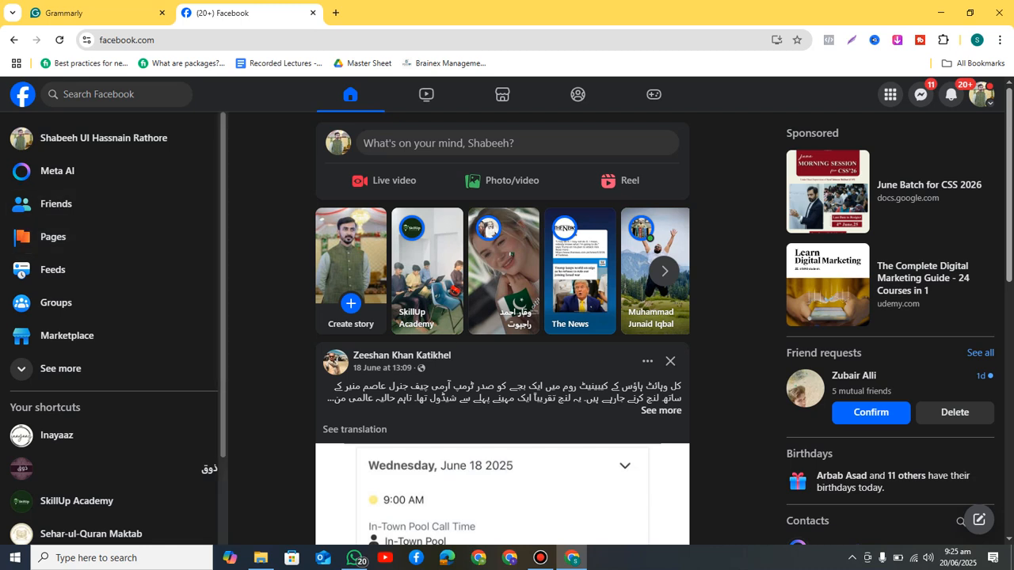
scroll(111, 329, "down", 3)
scroll(111, 333, "up", 2)
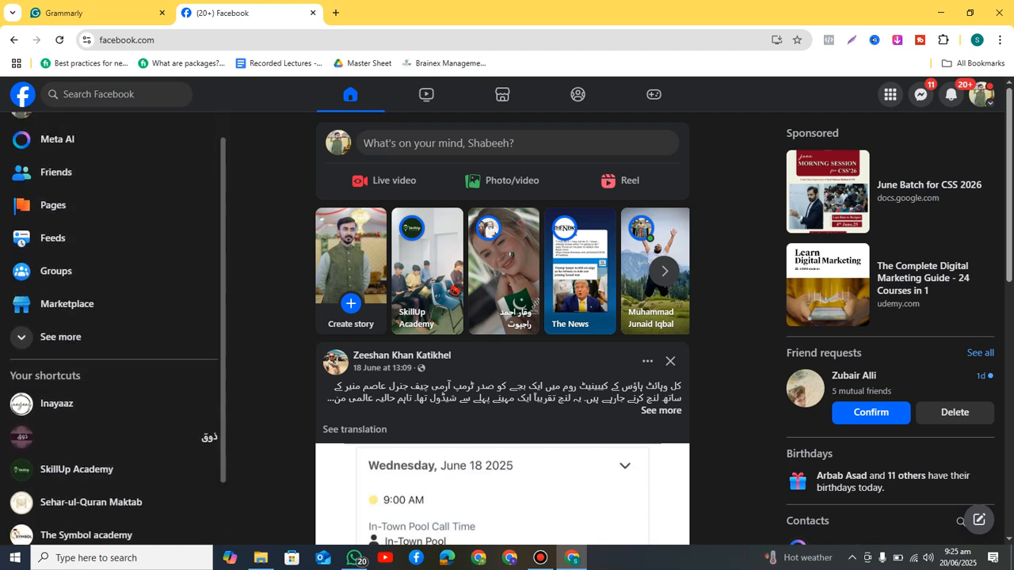
right_click(57, 405)
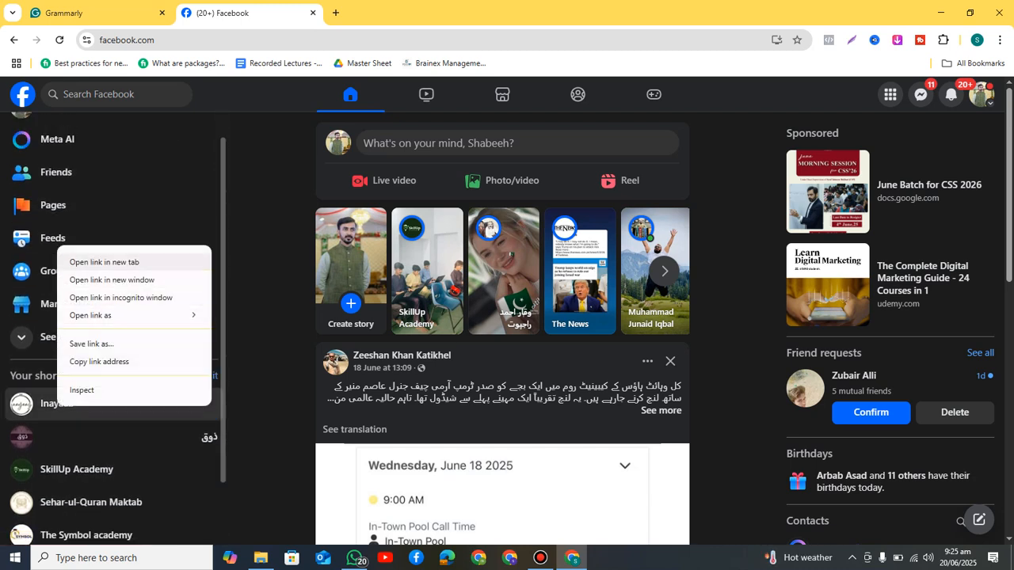
left_click(104, 262)
left_click(380, 14)
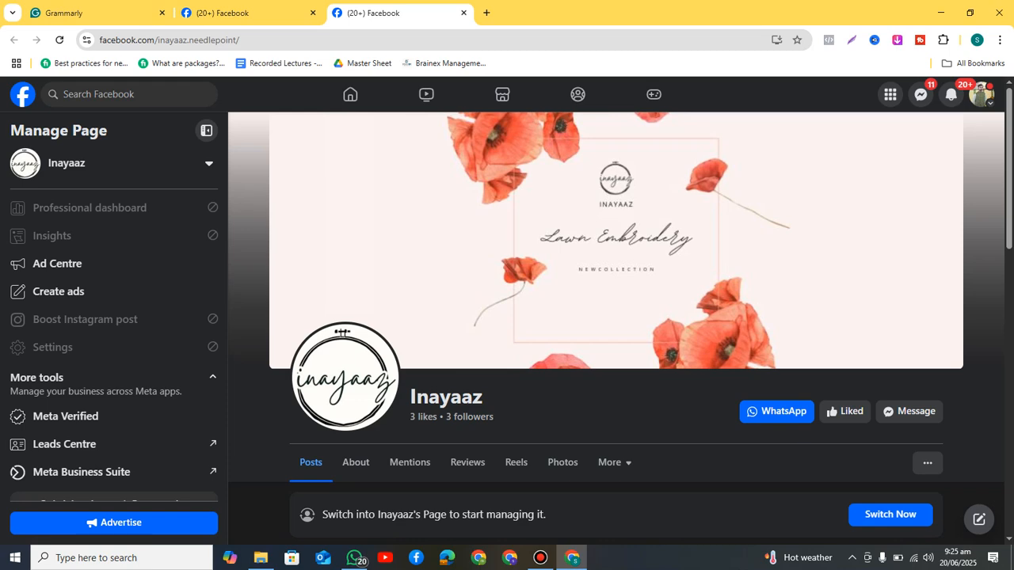
left_click(238, 12)
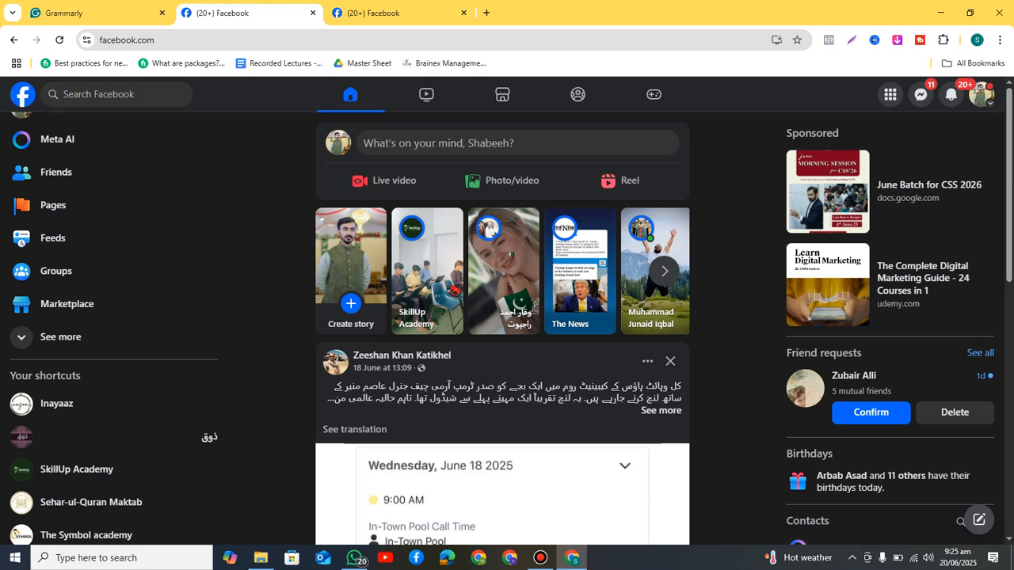
Step: Open the account menu showing the personal profile, Brainex world and Ahmad School & College DIKhan
left_click(981, 95)
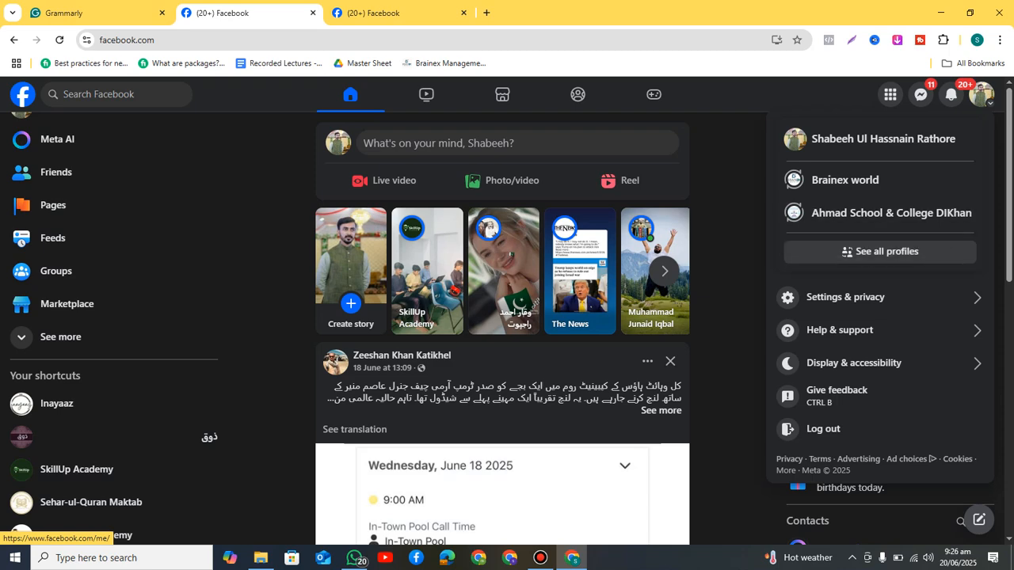
Step: Open the full list of profiles and Pages and load more entries into it
left_click(879, 252)
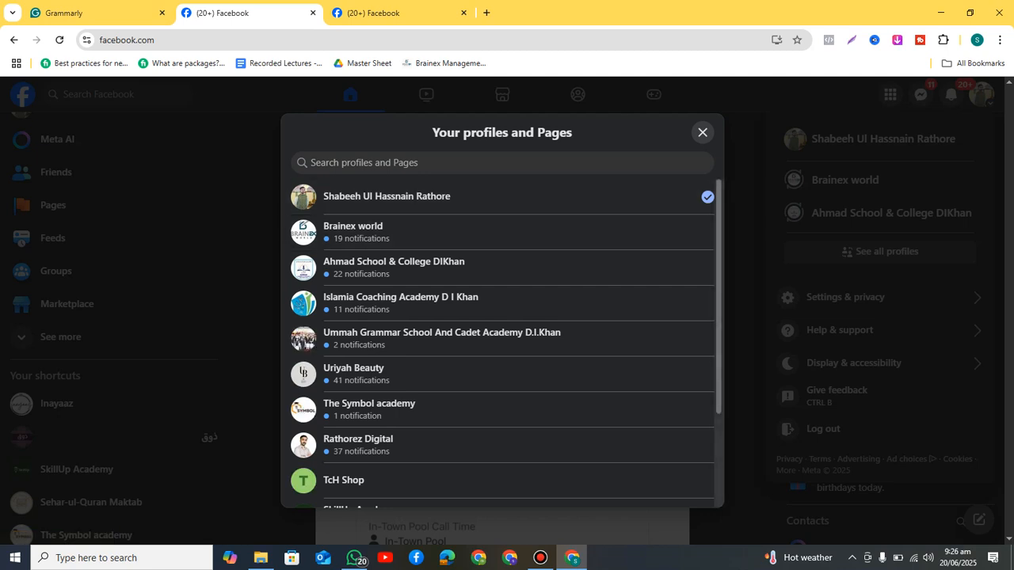
scroll(502, 394, "down", 2)
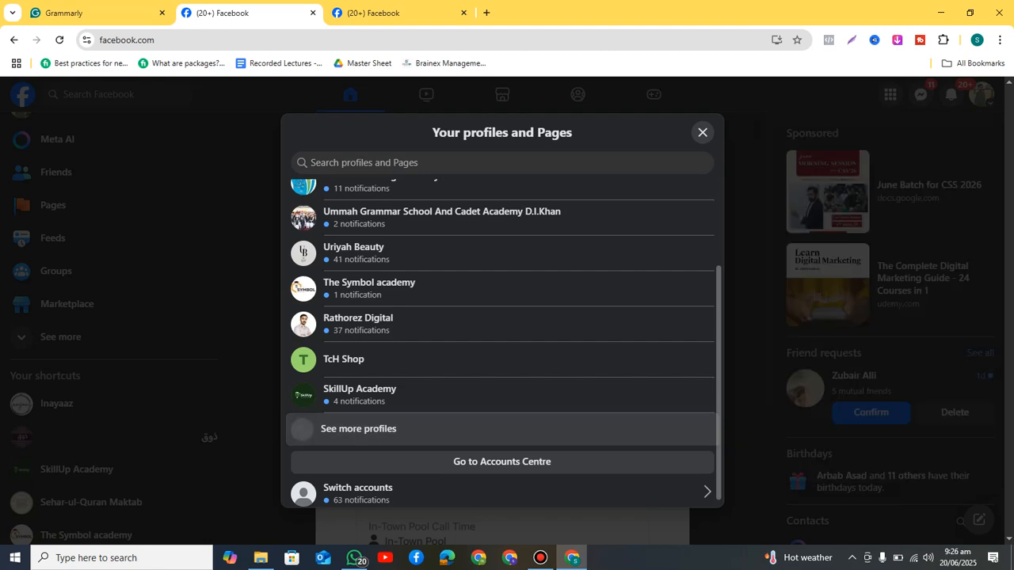
left_click(356, 428)
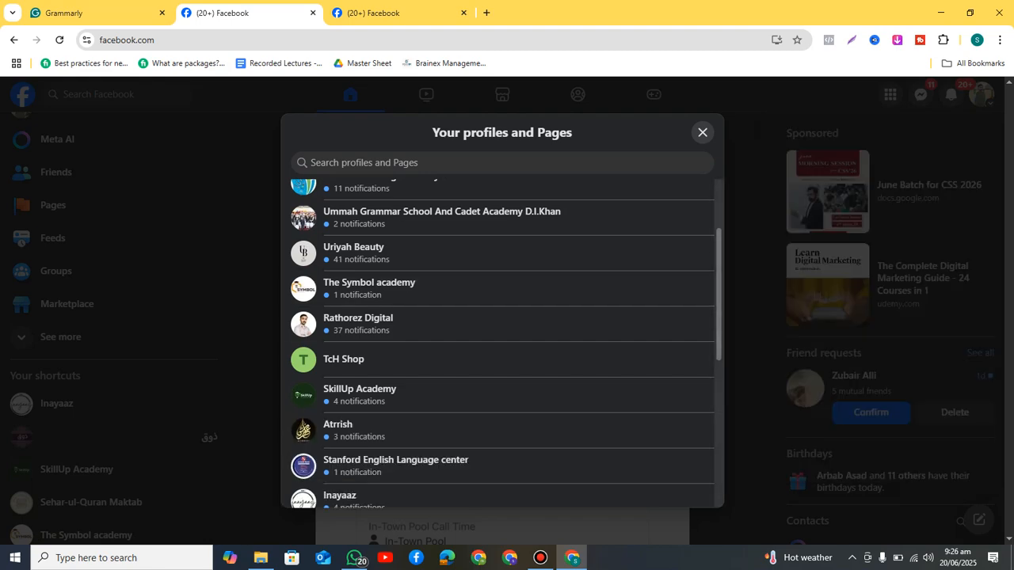
scroll(304, 287, "down", 5)
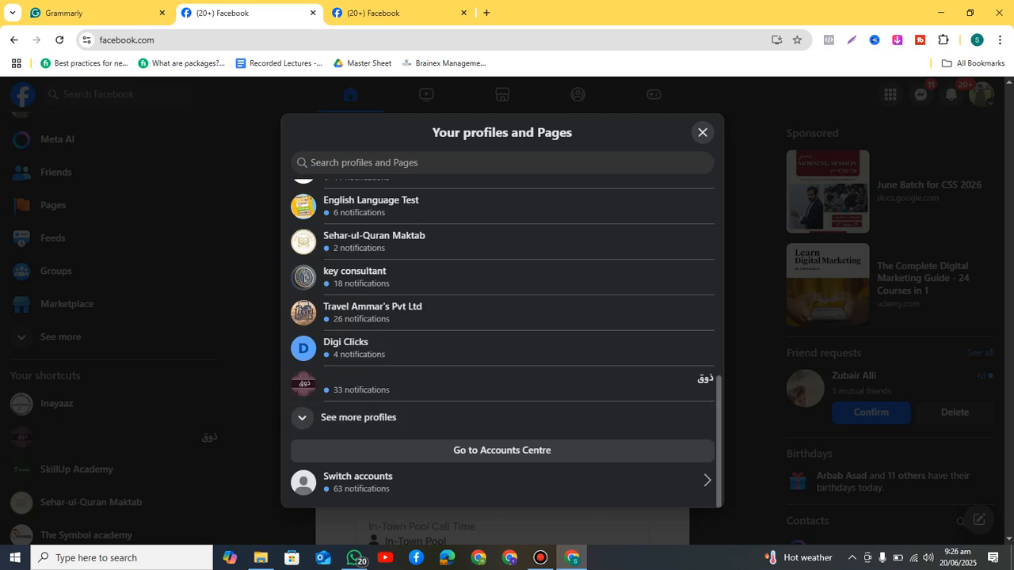
left_click(358, 417)
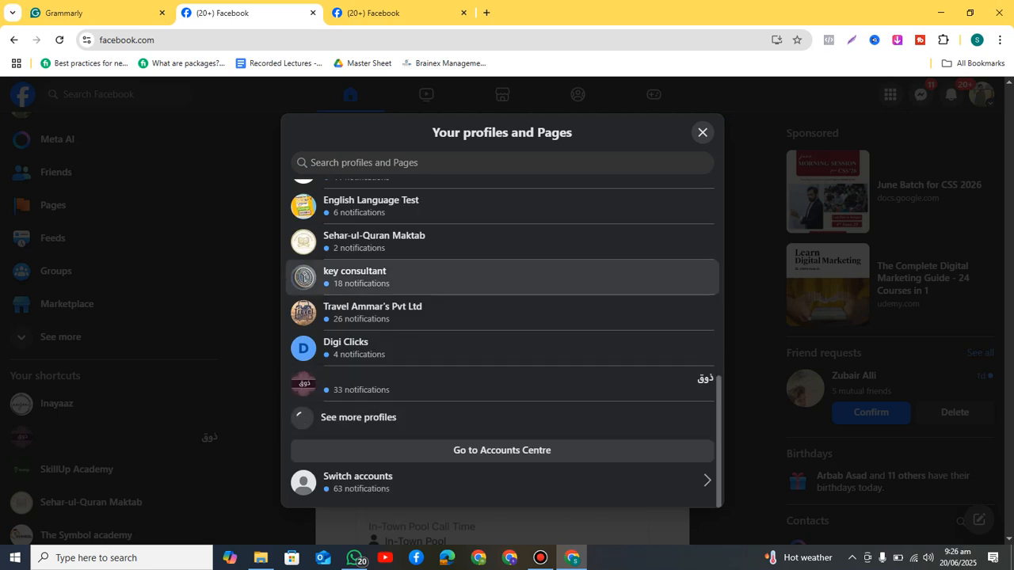
scroll(304, 278, "down", 3)
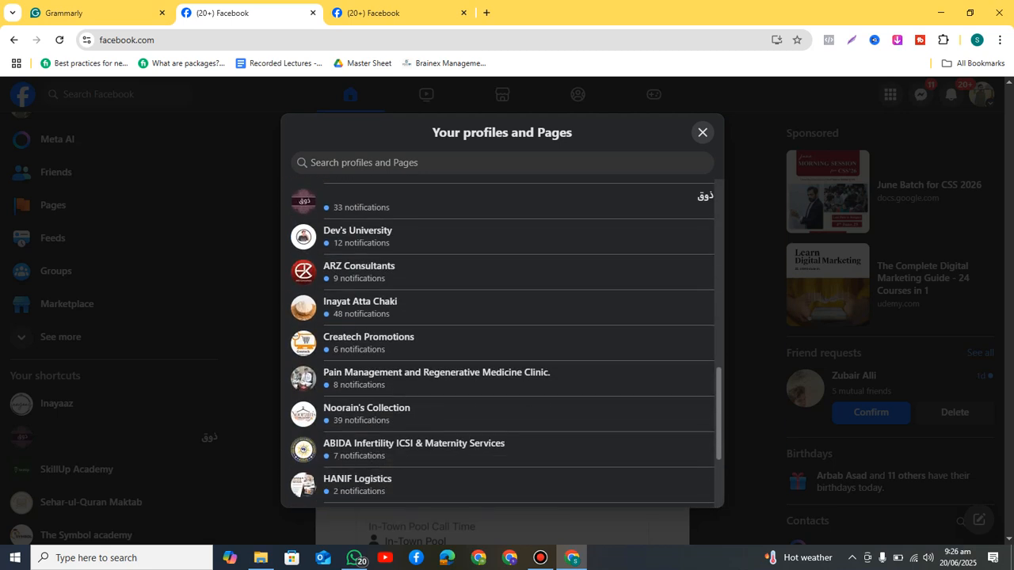
scroll(358, 341, "down", 3)
left_click(358, 463)
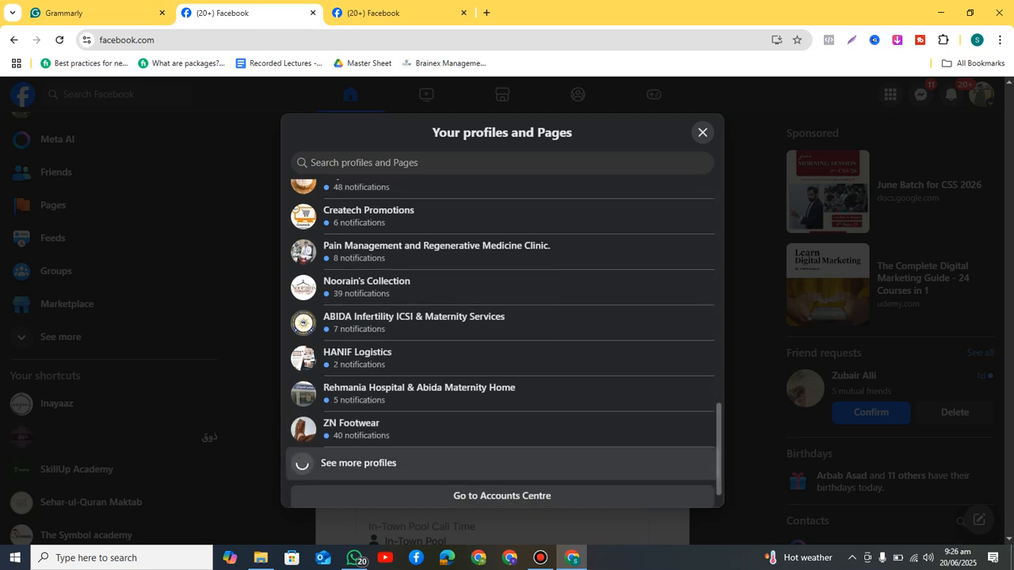
Step: Find Inayaaz in the list and switch to acting as that Page
scroll(502, 340, "down", 1)
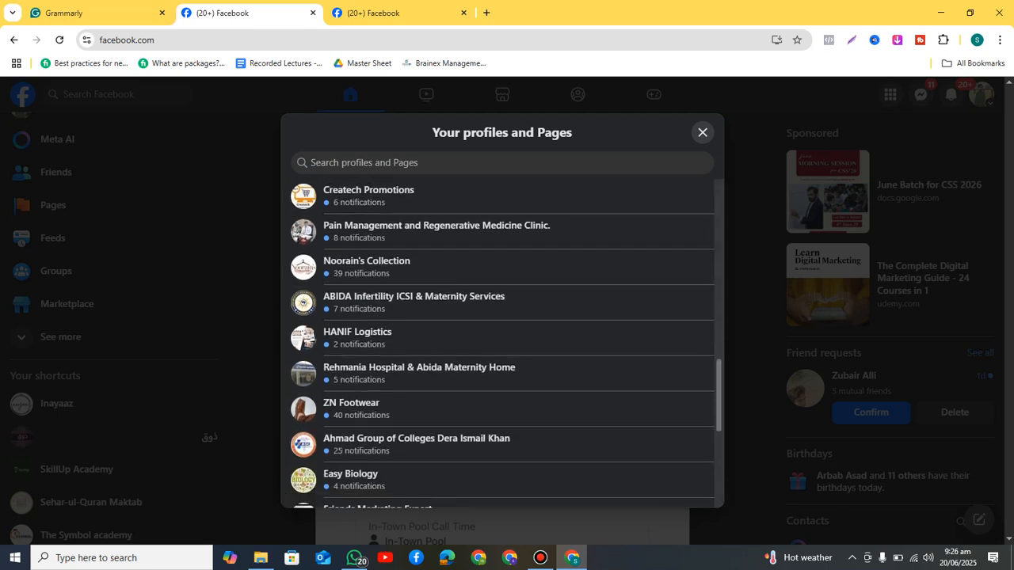
scroll(503, 340, "down", 5)
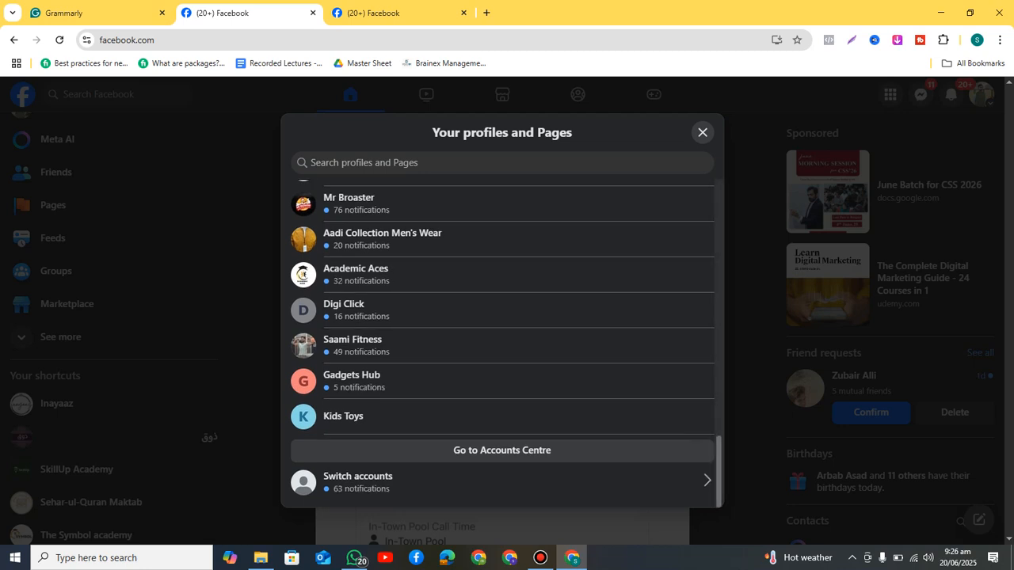
scroll(502, 341, "up", 7)
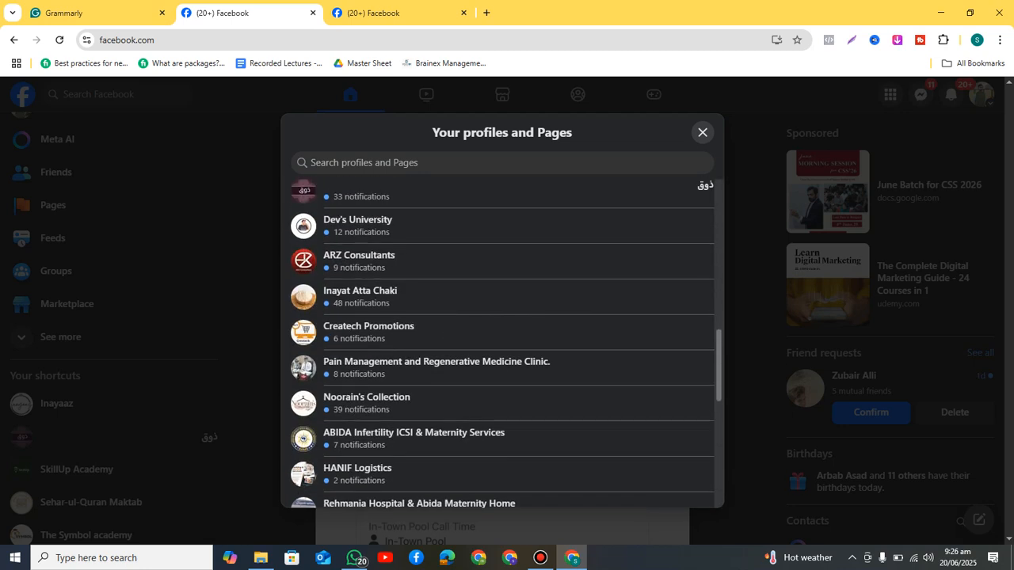
scroll(502, 341, "up", 5)
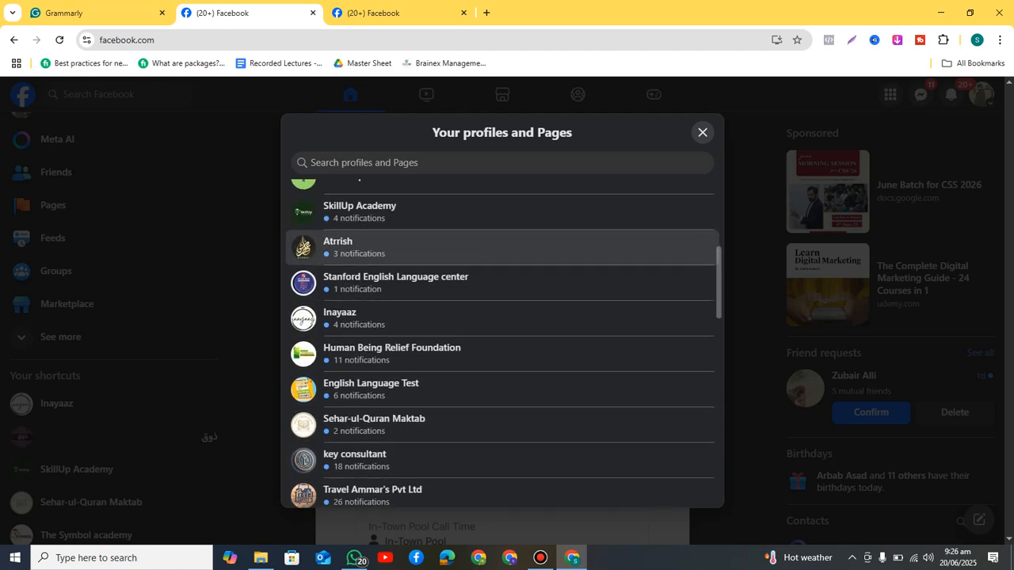
scroll(502, 277, "down", 1)
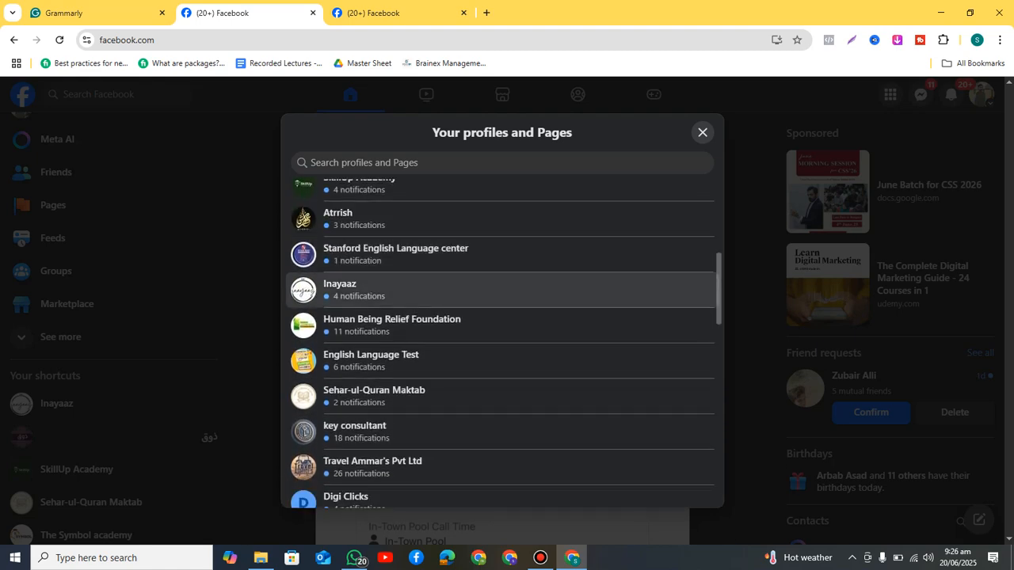
left_click(503, 290)
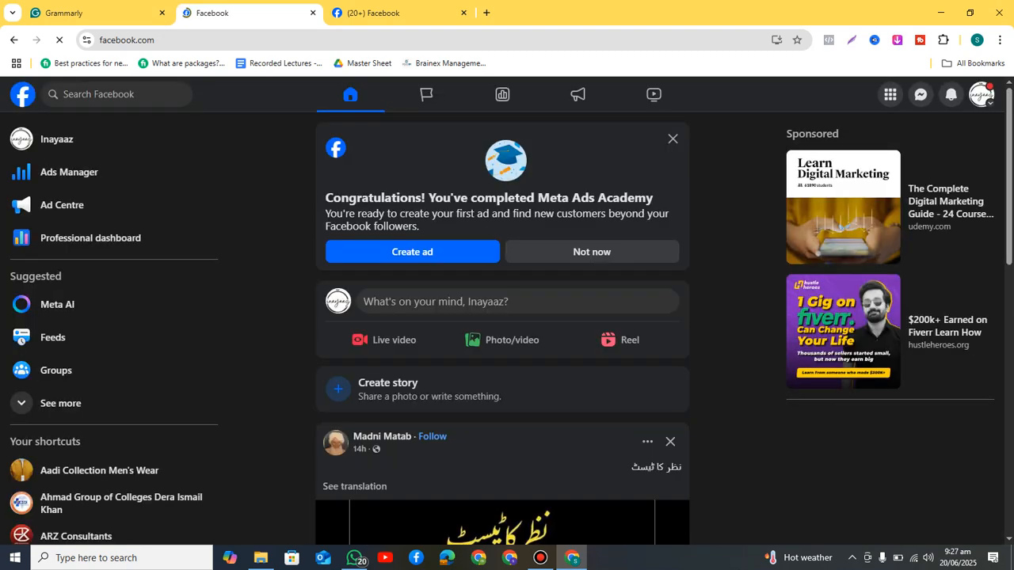
left_click(982, 95)
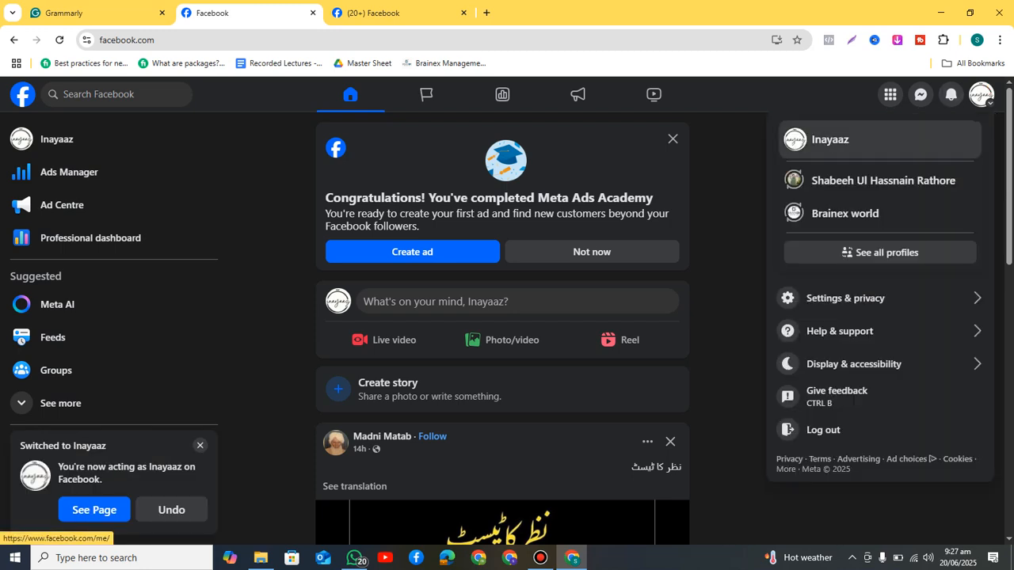
left_click(830, 140)
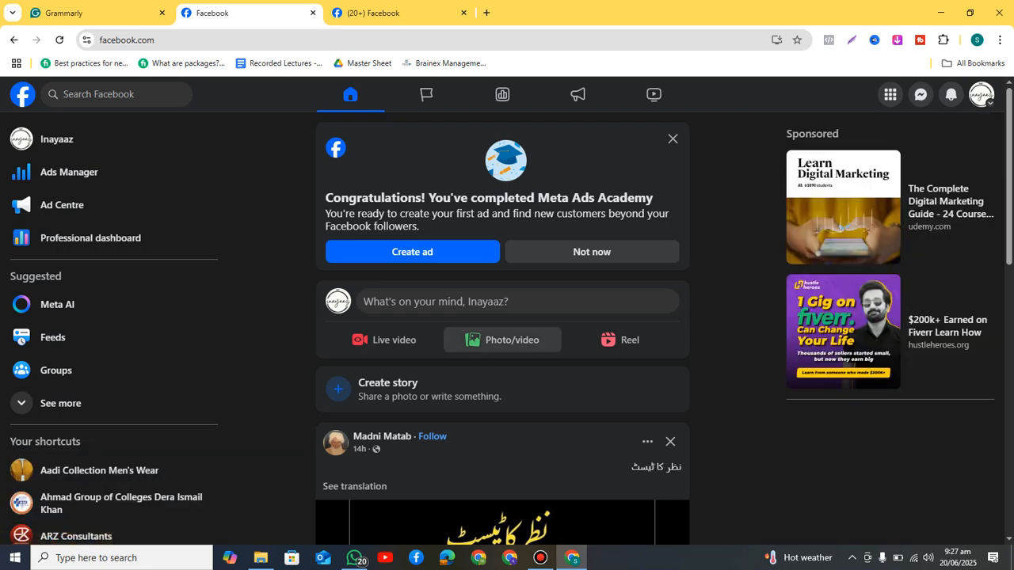
left_click(507, 301)
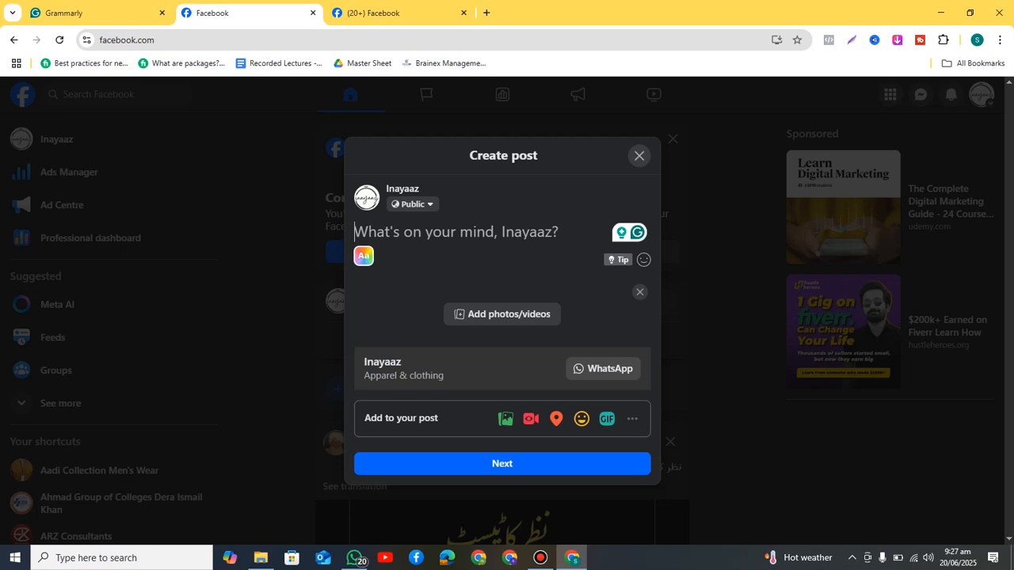
Step: Discard the empty Create post dialog and scroll through the Inayaaz feed
left_click(639, 156)
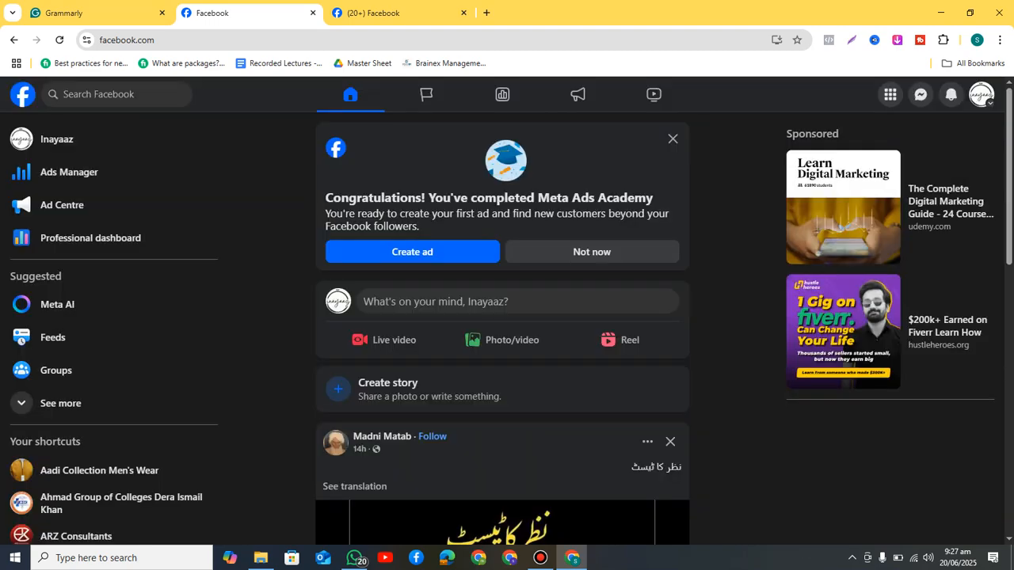
scroll(502, 328, "down", 5)
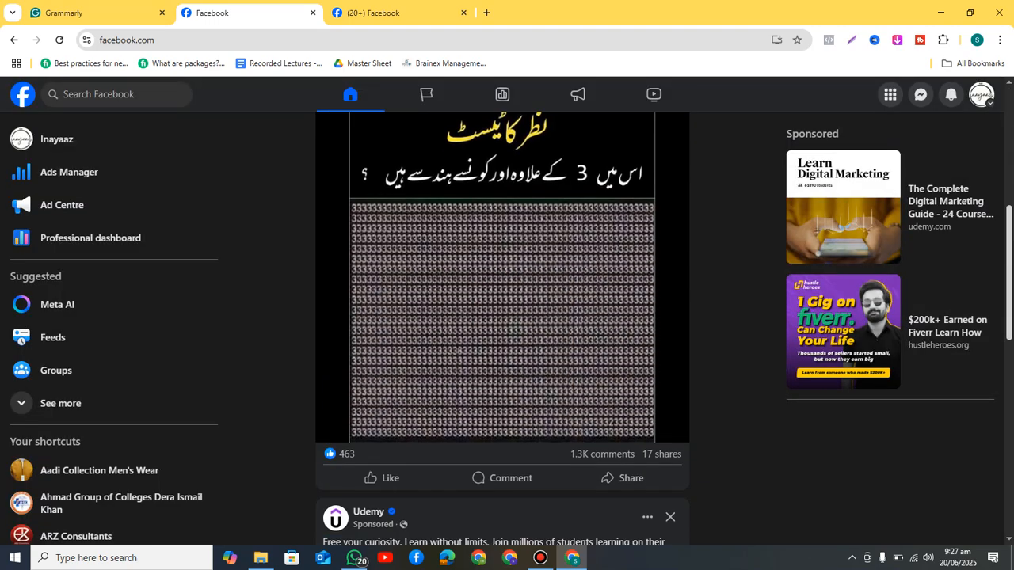
scroll(502, 328, "down", 2)
scroll(502, 357, "up", 1)
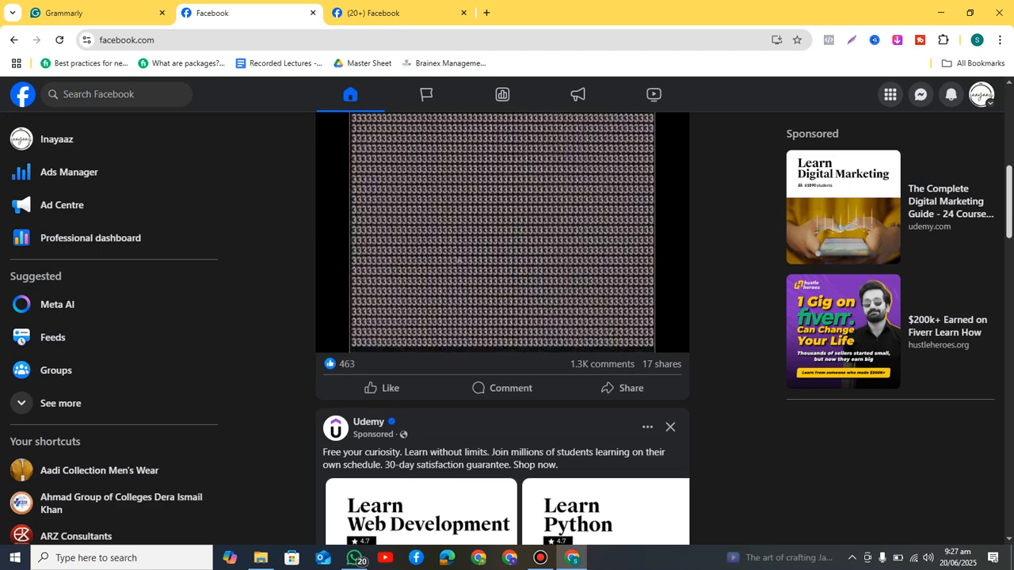
Step: View the number-puzzle post's comments, then open the account menu of available profiles
left_click(507, 387)
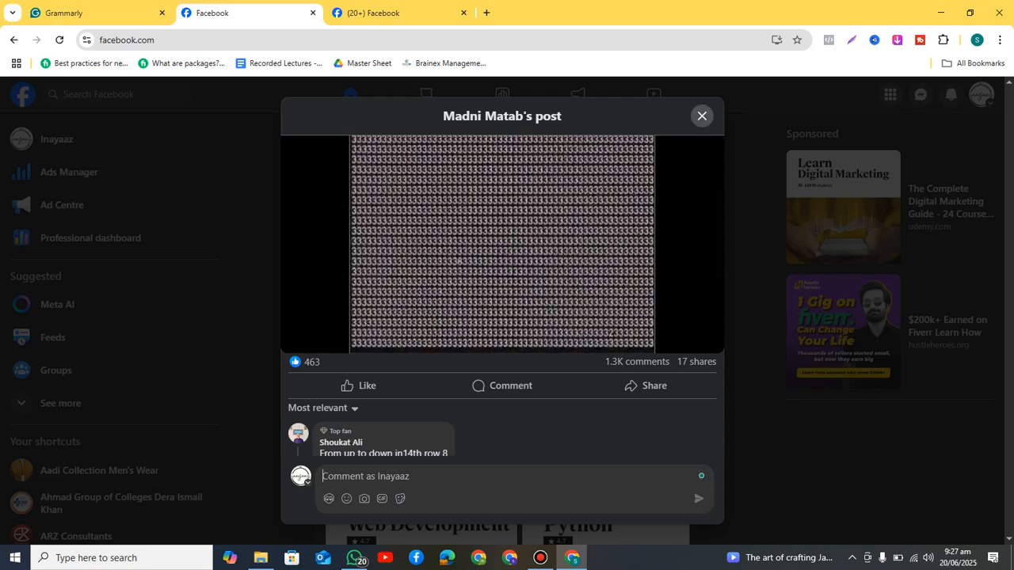
left_click(702, 116)
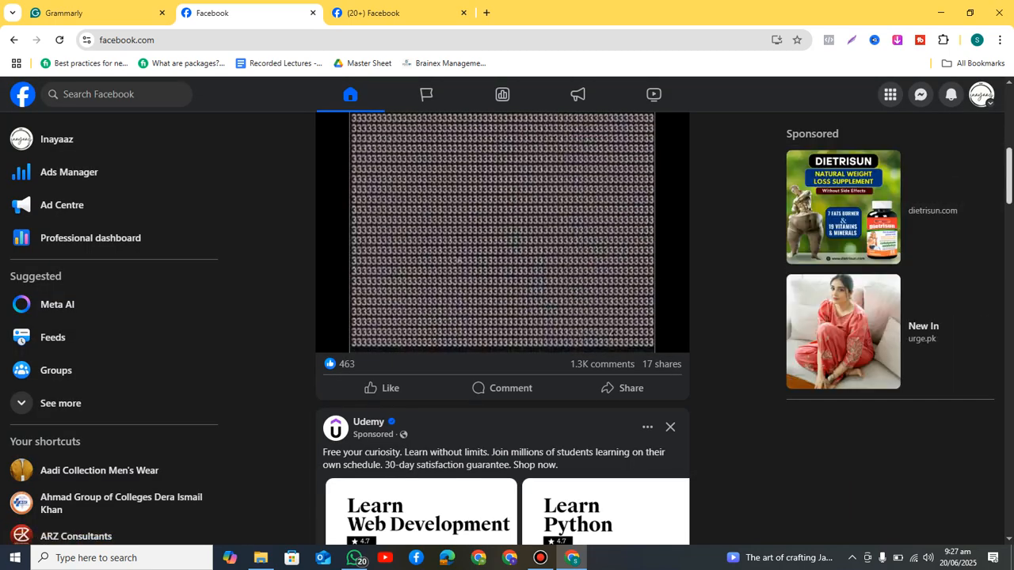
scroll(502, 328, "up", 6)
left_click(980, 94)
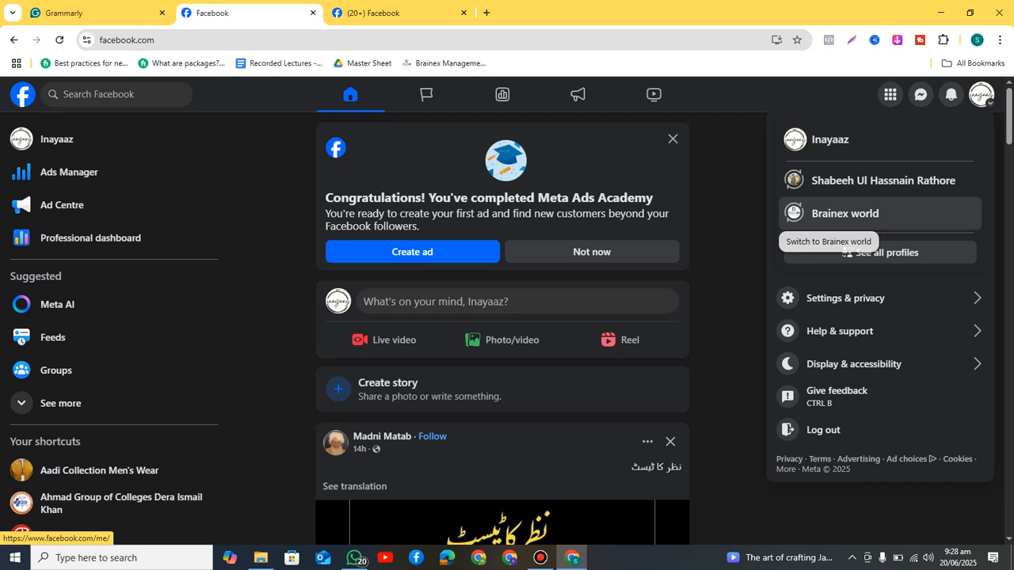
Step: Close the account menu and go to the Inayaaz Page tab, scrolling to its Page health card
left_click(981, 94)
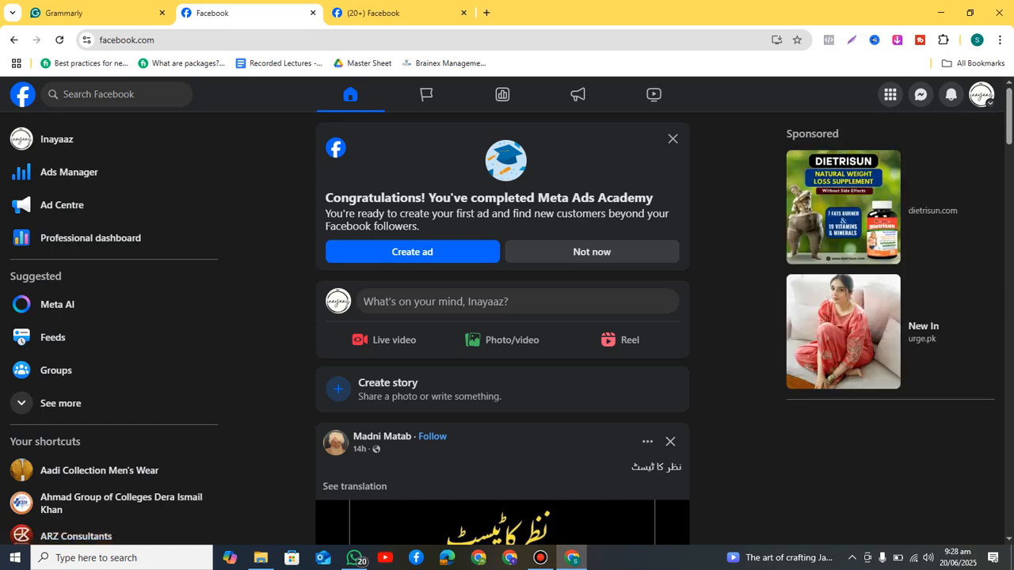
left_click(380, 12)
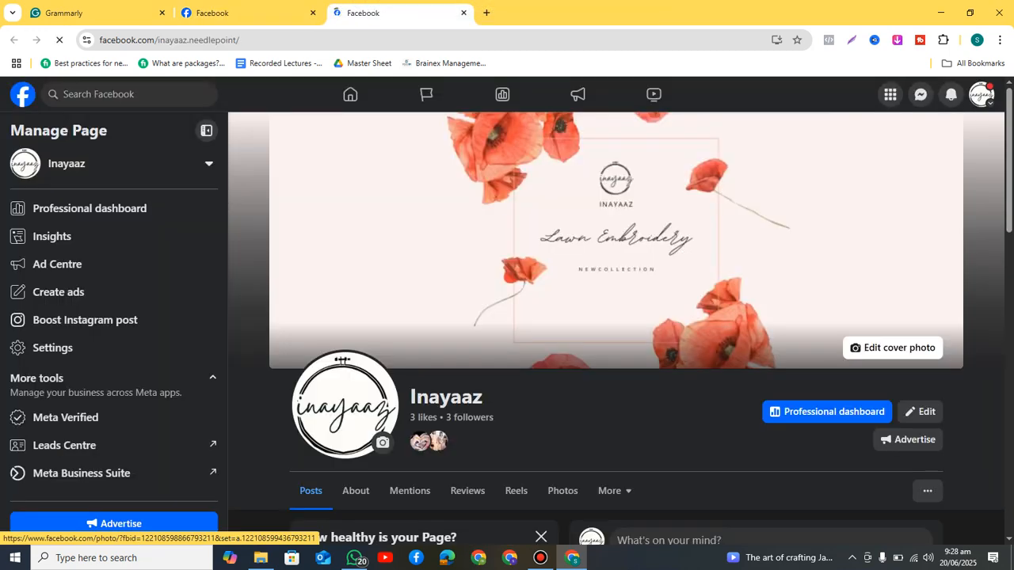
scroll(554, 277, "down", 3)
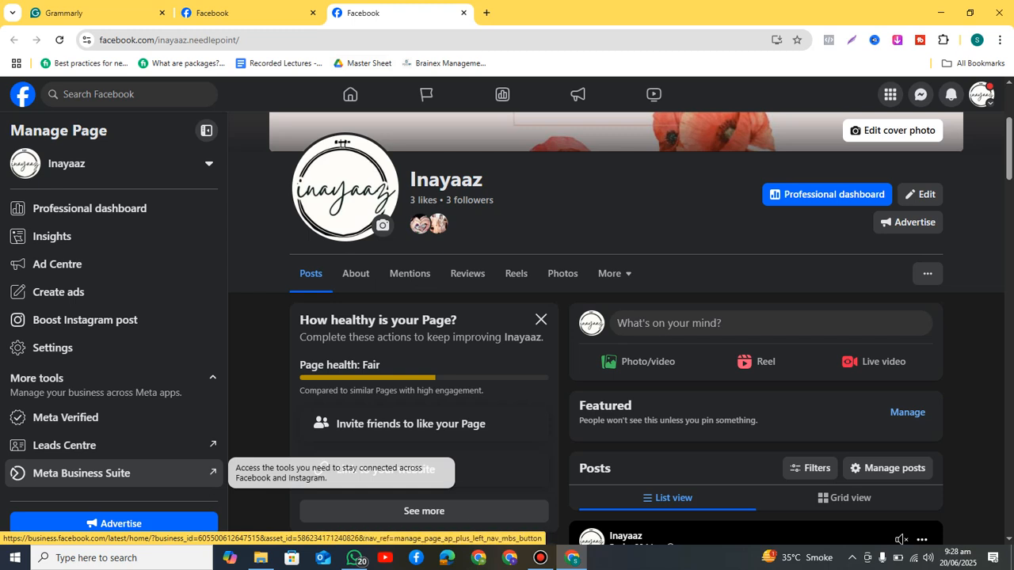
Step: Open Meta Business Suite for Inayaaz from Manage Page, then return to the Grammarly notes
left_click(119, 473)
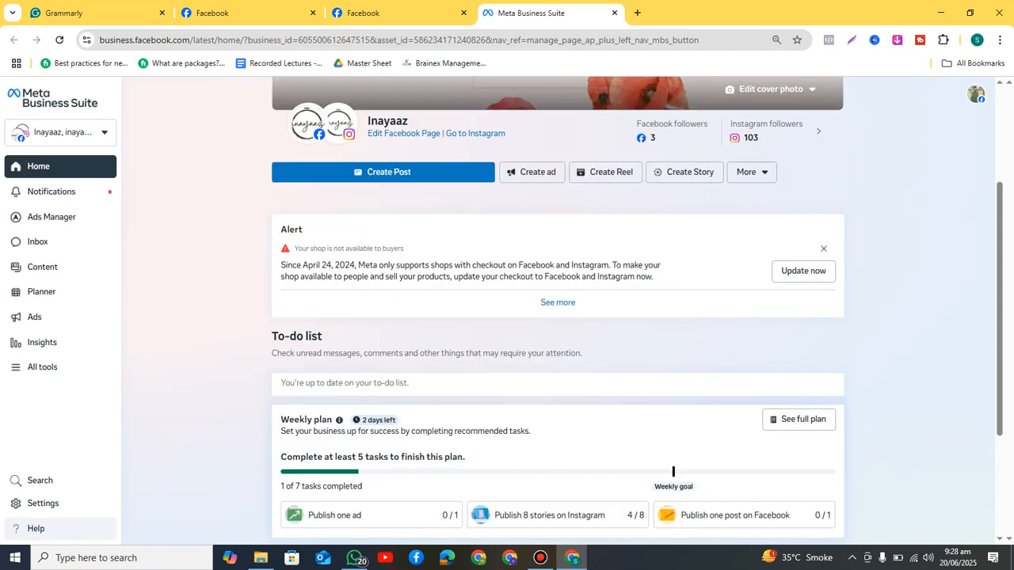
left_click(396, 13)
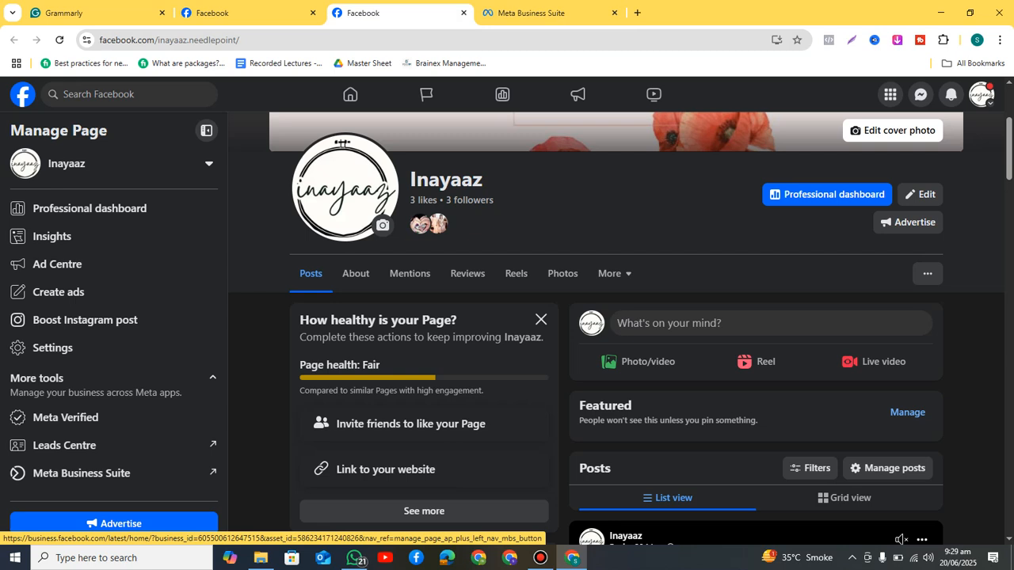
left_click(82, 473)
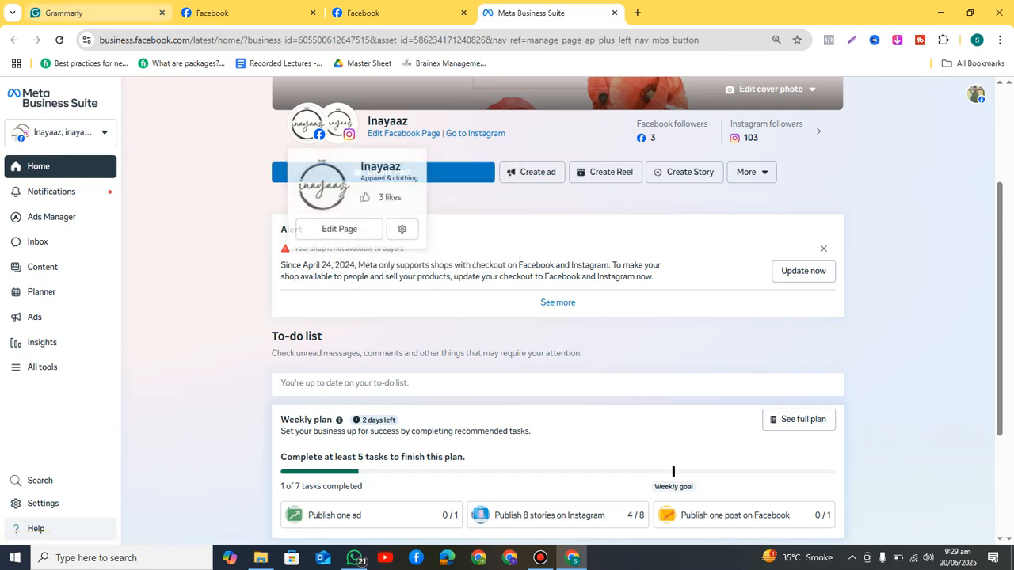
key("ctrl+1")
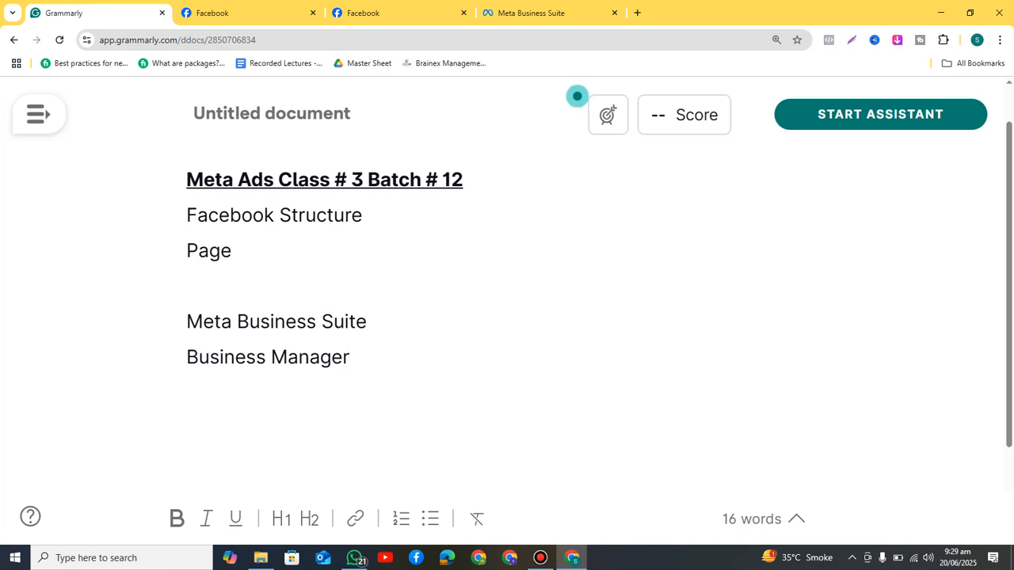
Step: Add 'Facebook Page' under 'Meta Business Suite' and underline the 'Meta Business Suite' heading
left_click(368, 321)
key("Return")
key("Return")
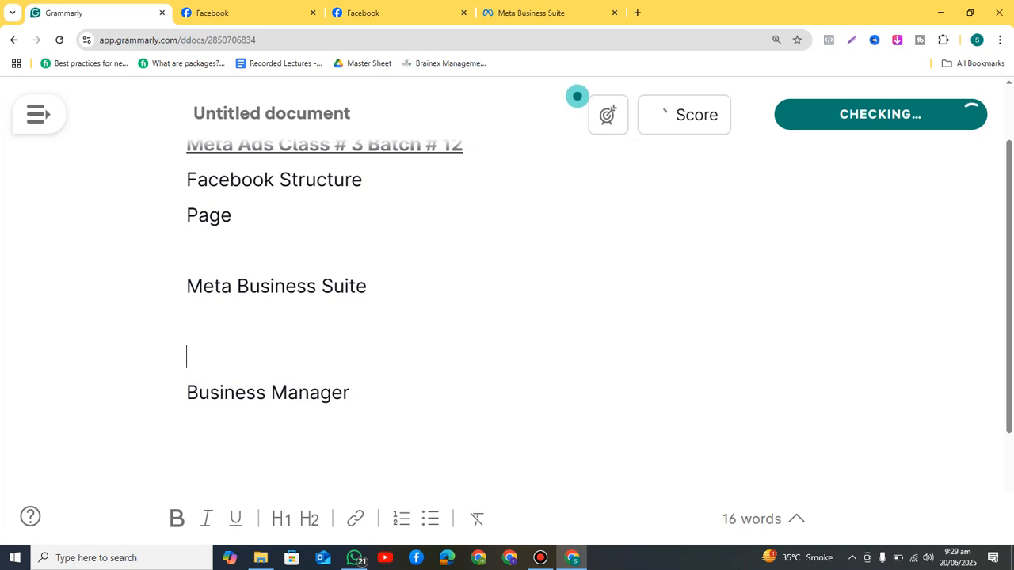
key("Up")
type("Fa")
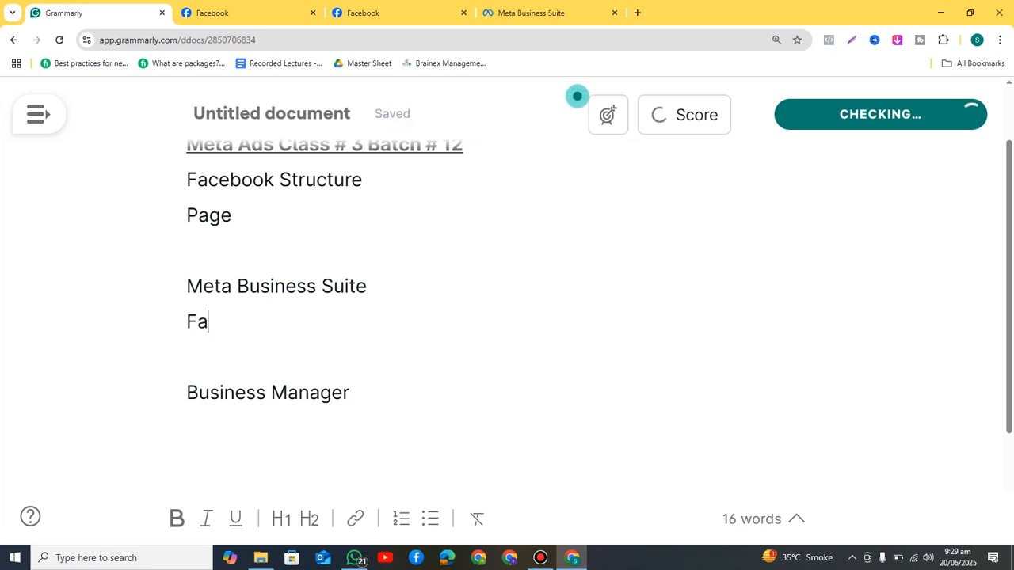
type("cebook Page")
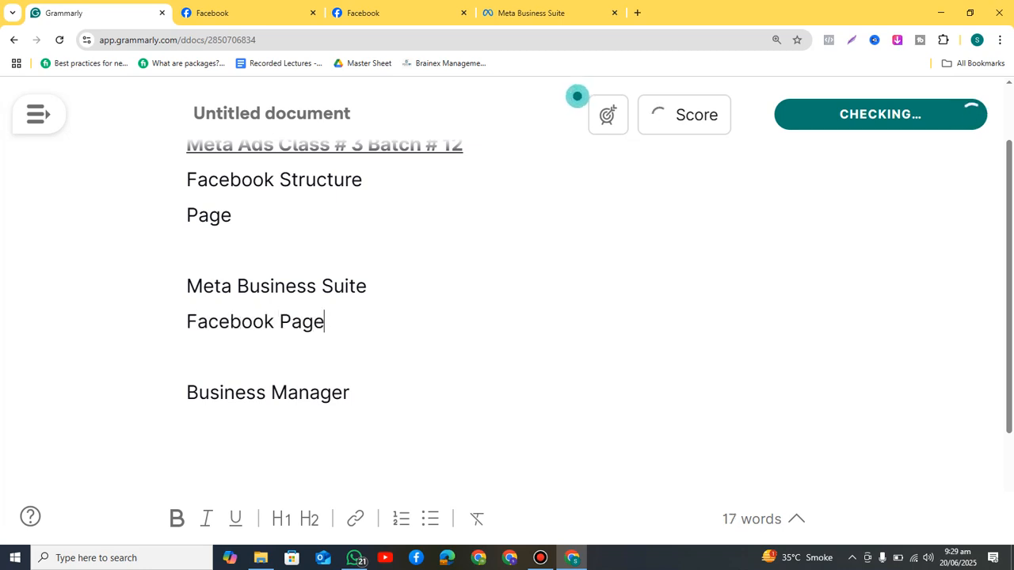
key("Up")
key("End")
key("ctrl+shift+Left")
key("ctrl+shift+Left")
key("ctrl+shift+Left")
key("ctrl+u")
key("Right")
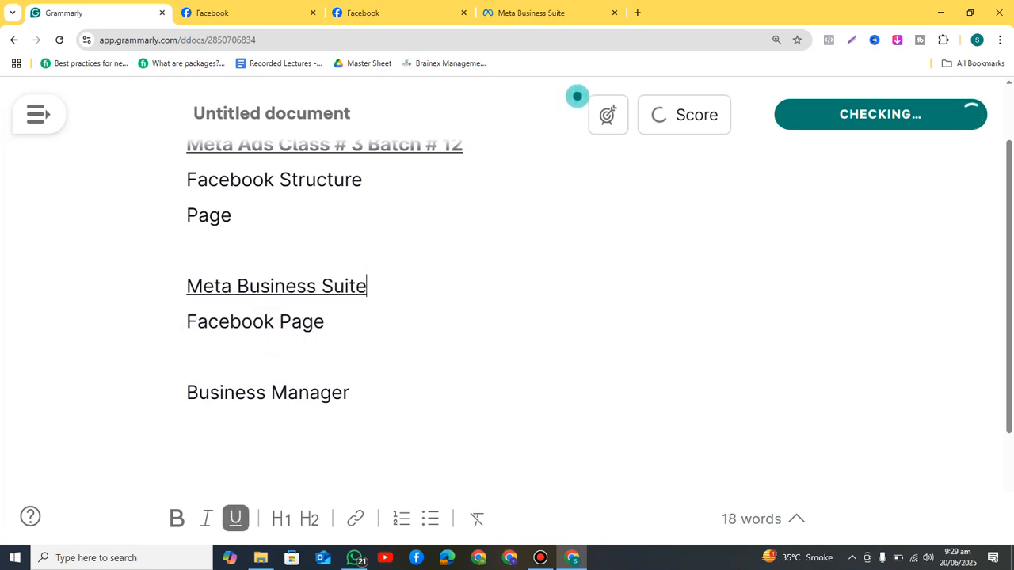
Step: Add 'Instagram ID' on a new line below 'Facebook Page'
key("Down")
key("Return")
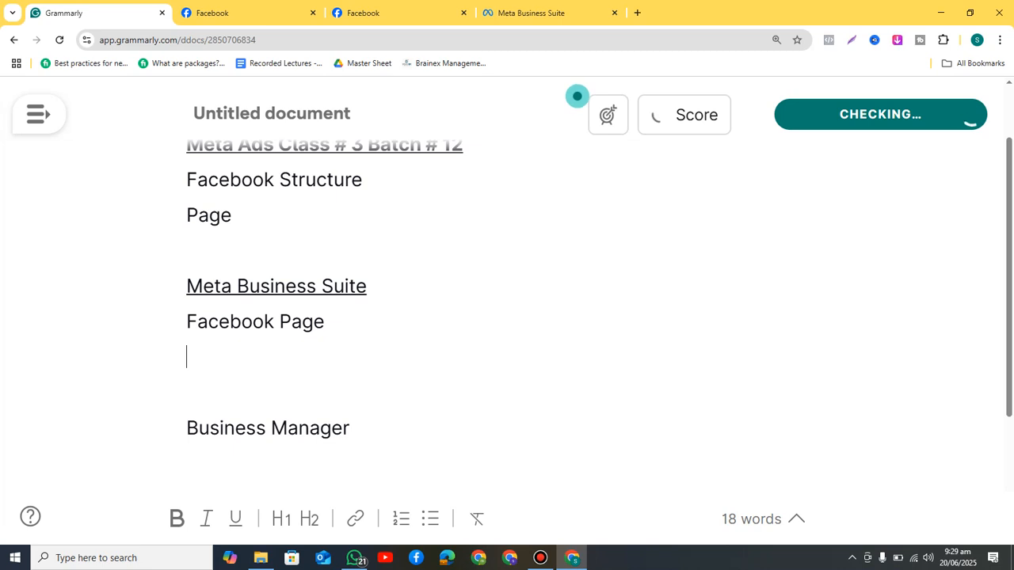
type("Instarg")
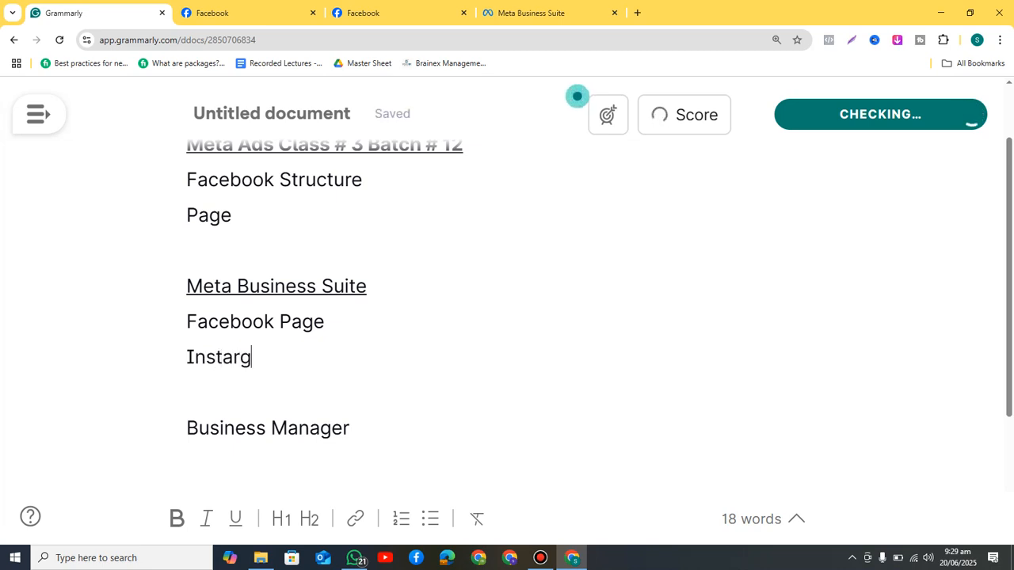
key("BackSpace")
key("BackSpace")
type("gram ID")
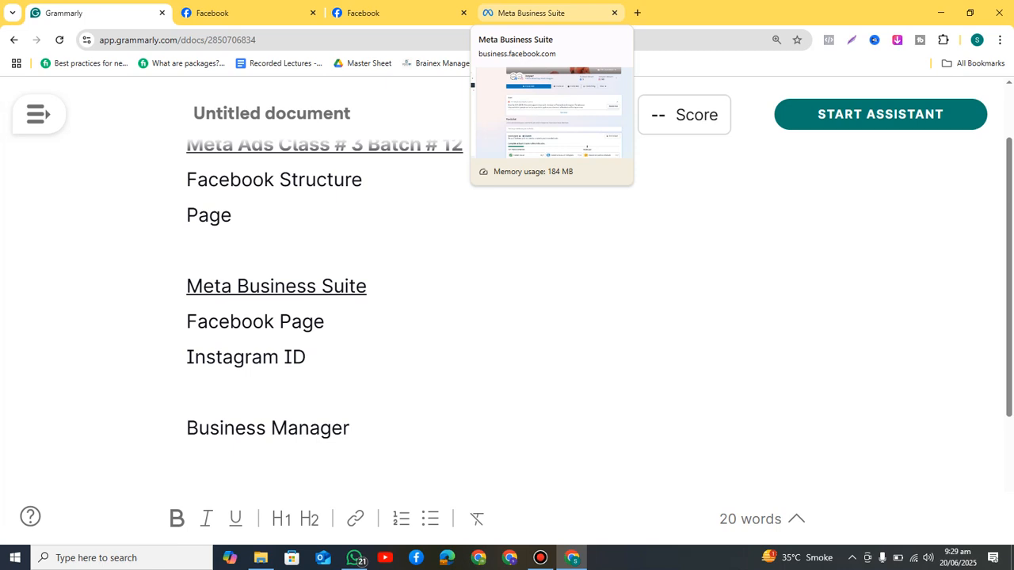
Step: Return to the Meta Business Suite home and scroll through it
left_click(538, 13)
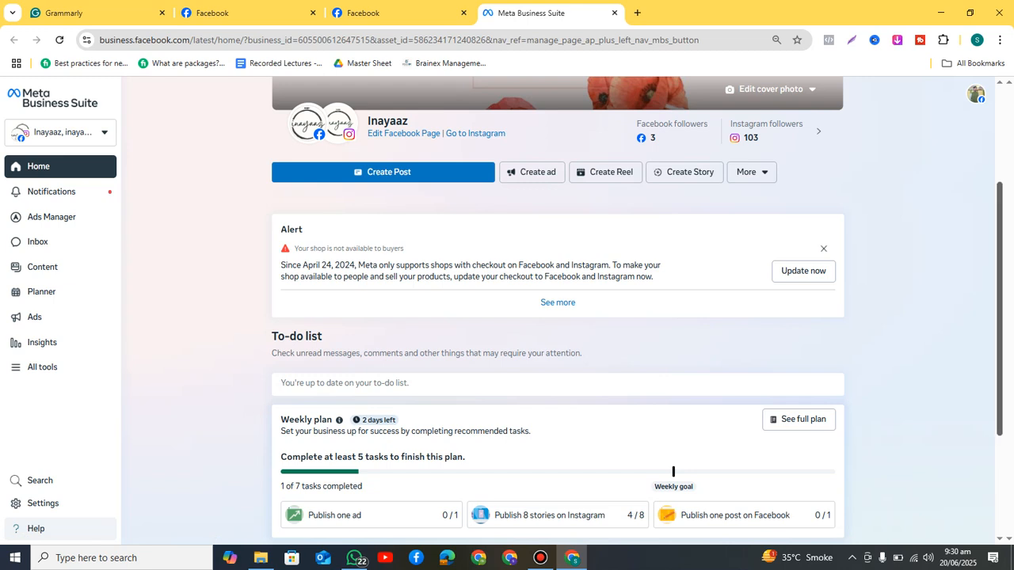
scroll(557, 309, "down", 2)
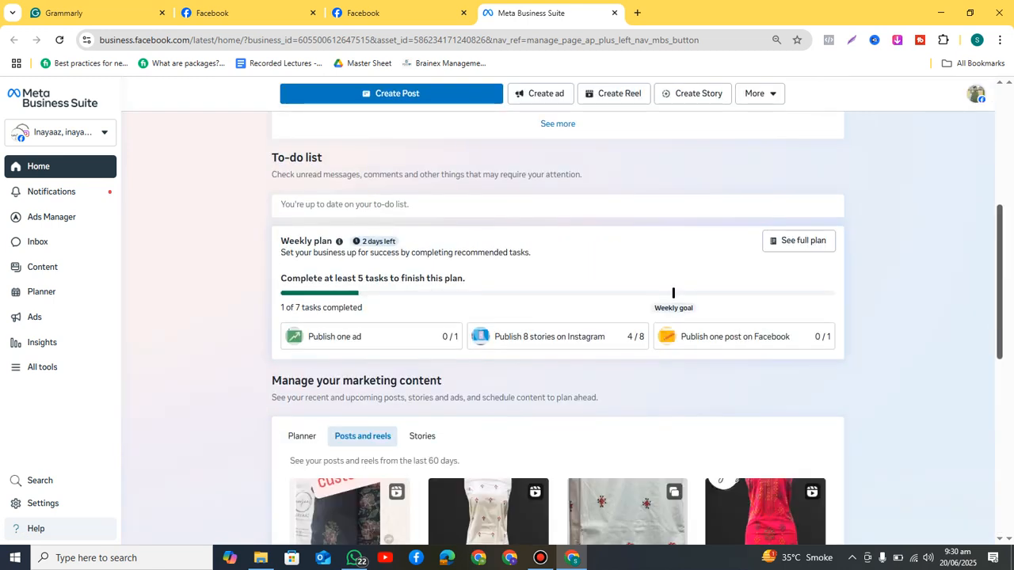
scroll(557, 330, "down", 3)
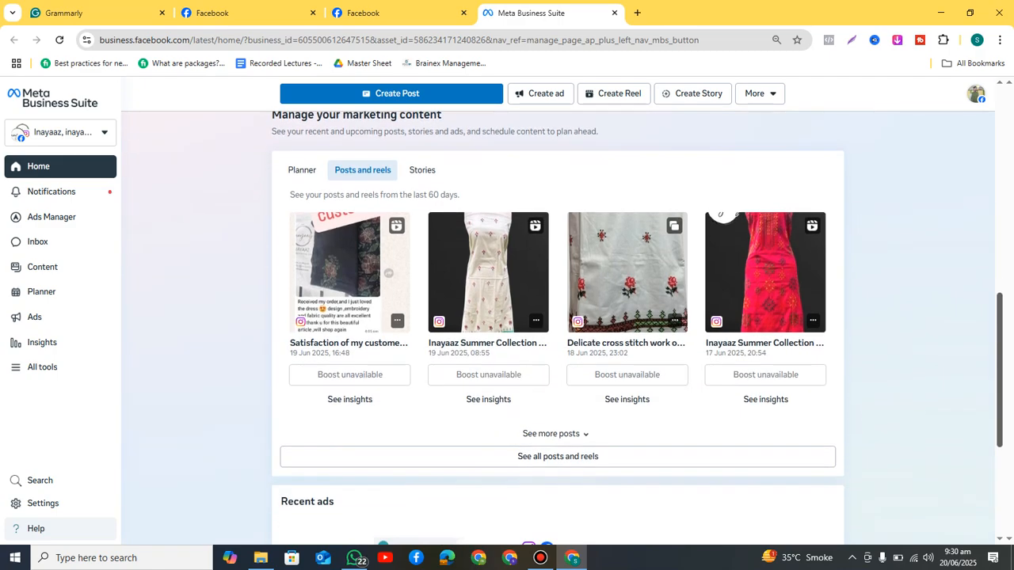
scroll(557, 330, "down", 3)
scroll(558, 330, "up", 10)
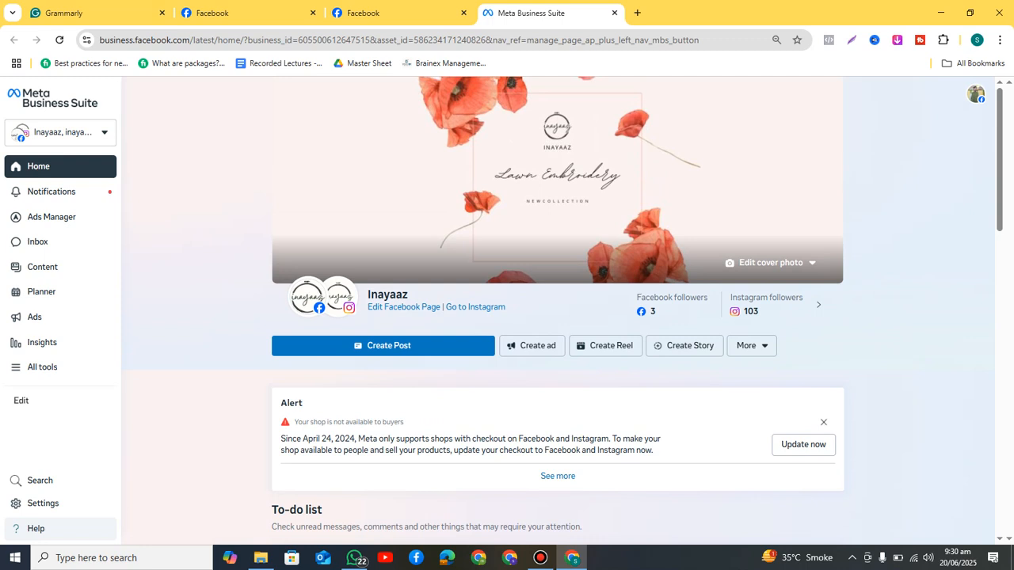
Step: Glance at the business asset selector, then switch to the Inayaaz Facebook Page
left_click(61, 132)
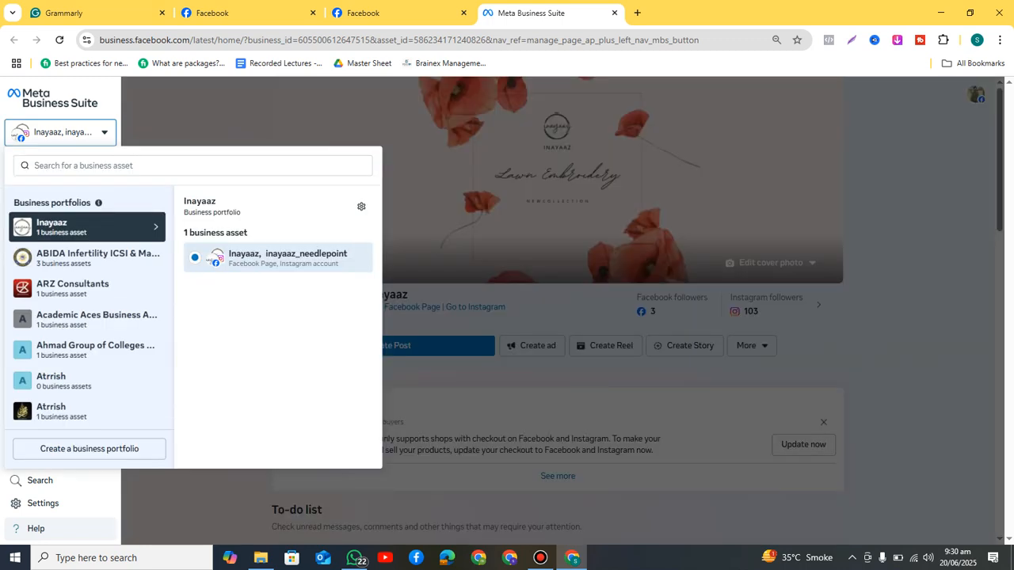
key("Escape")
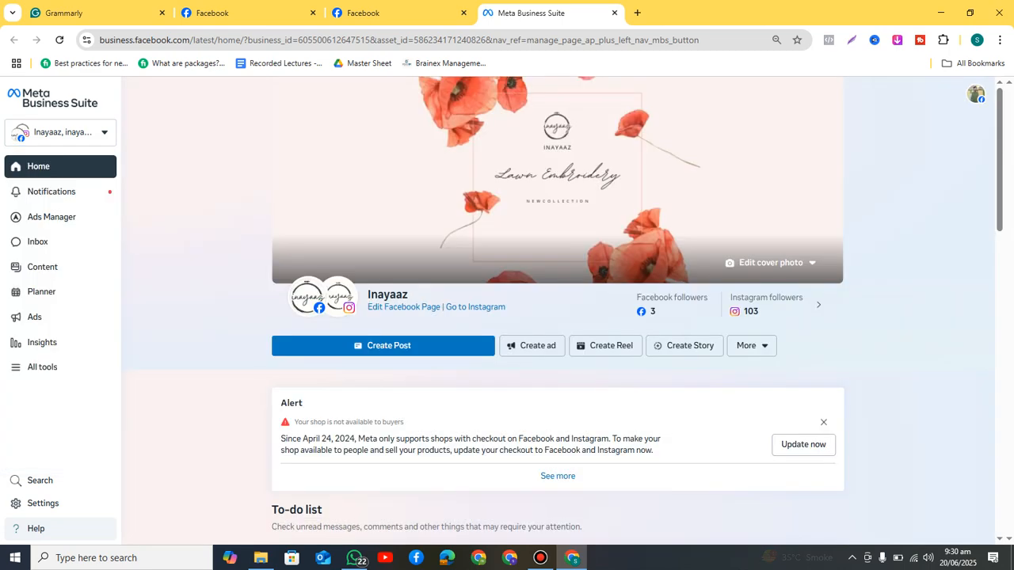
left_click(380, 13)
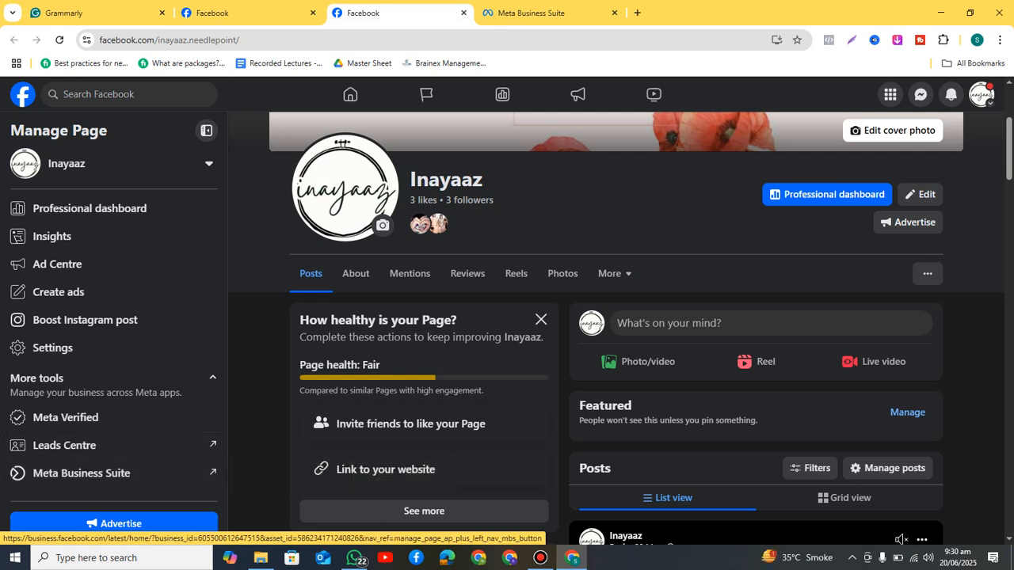
Step: Replace the suite tab with a Google search for 'meta business suite' and open Meta for Business
left_click(613, 13)
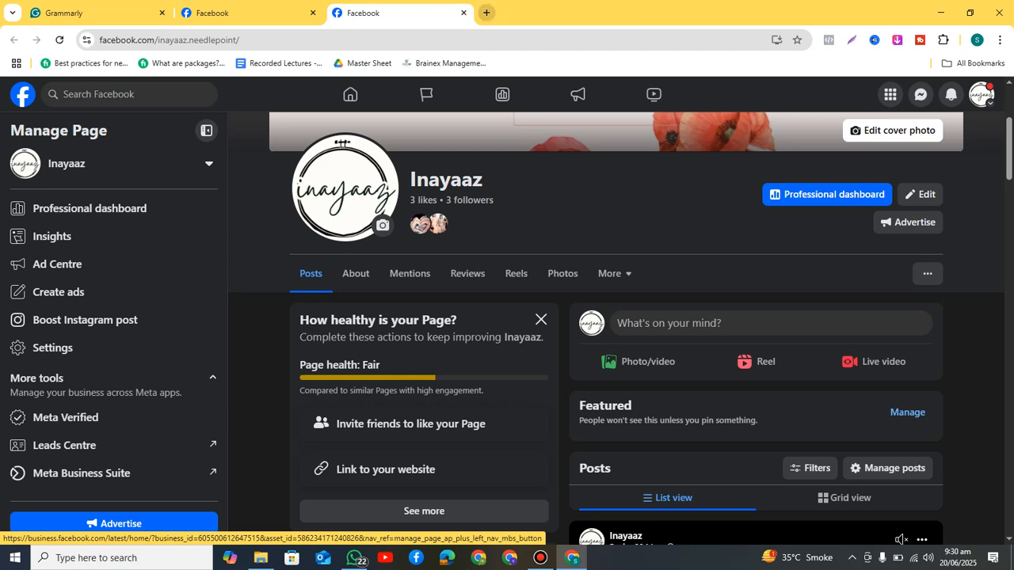
left_click(486, 13)
type("meta bu")
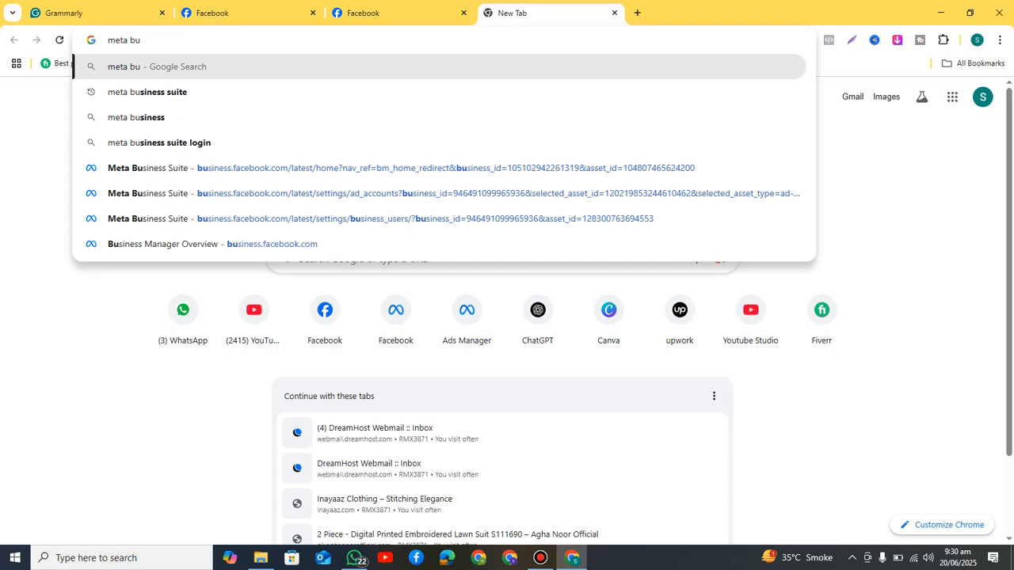
key("Down")
key("Return")
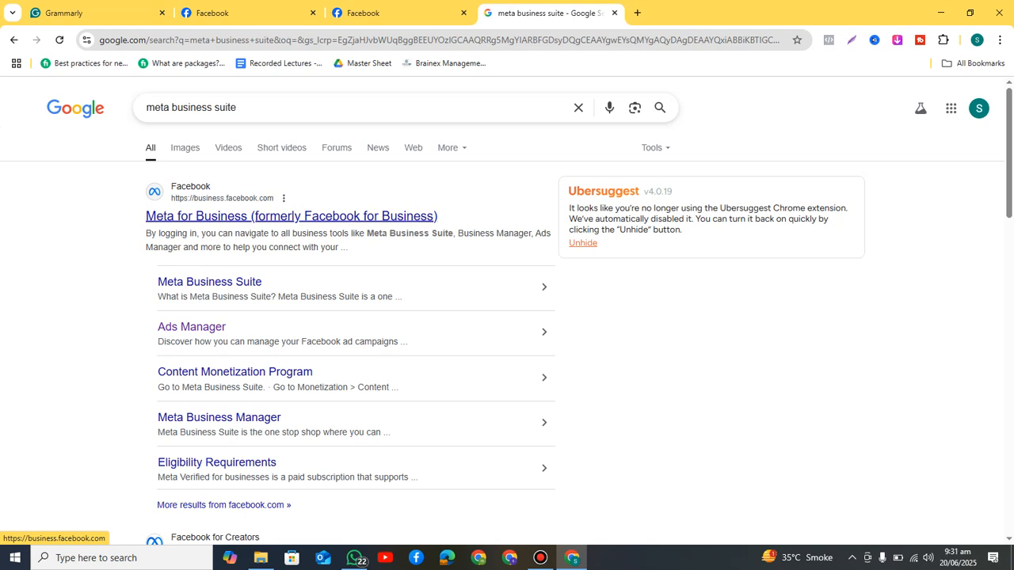
left_click(291, 216)
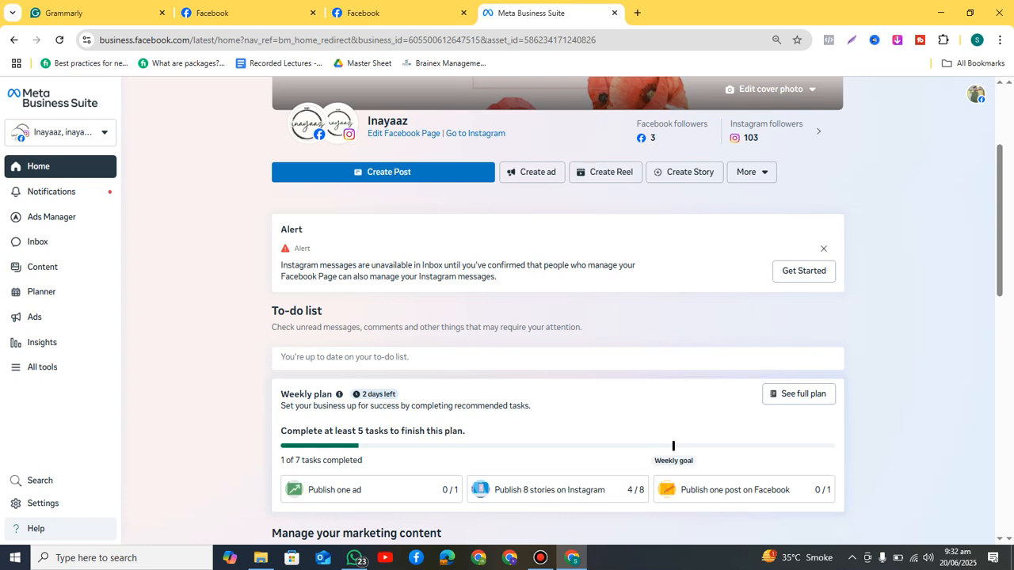
Step: Open the business portfolio list and expand it with View more
left_click(60, 132)
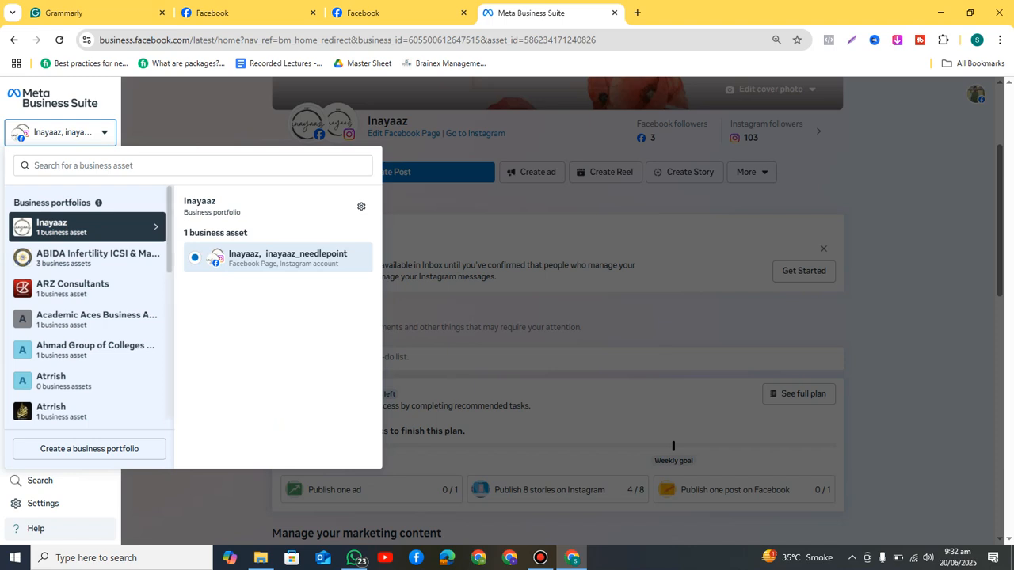
scroll(87, 317, "down", 5)
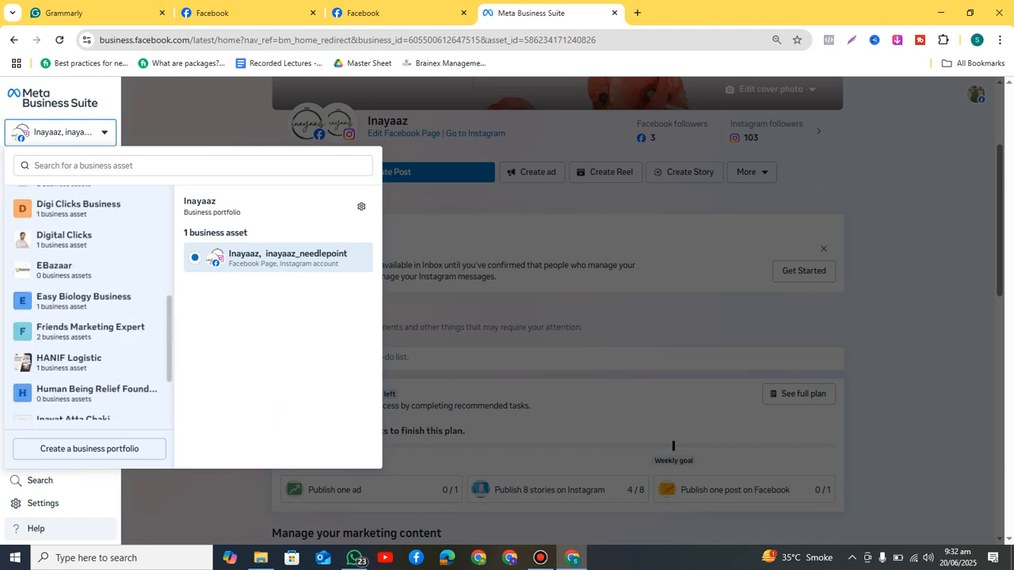
left_click(87, 373)
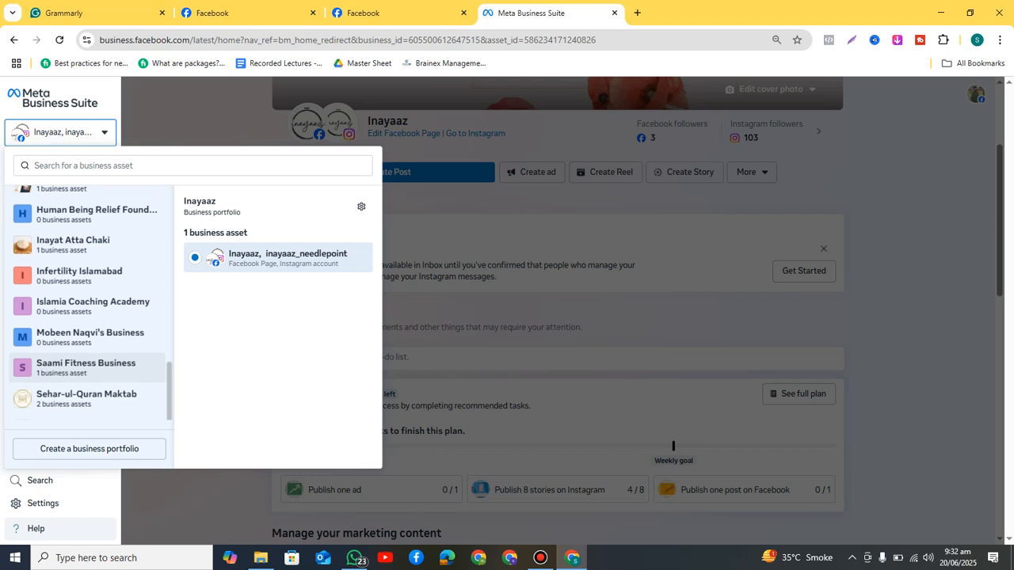
scroll(87, 317, "down", 3)
scroll(87, 317, "up", 7)
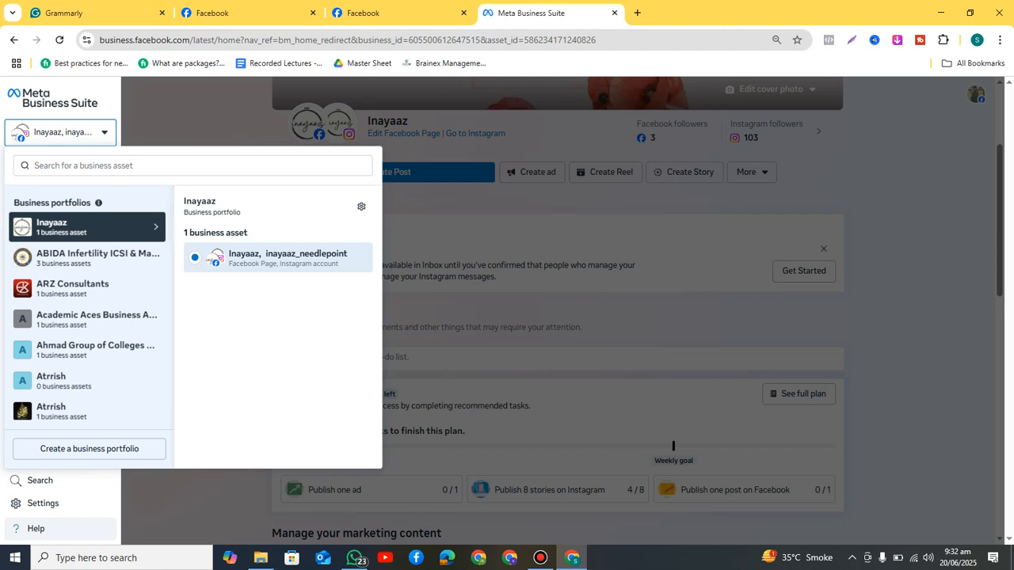
Step: Highlight the 'Business portfolio' label under Inayaaz, then close and reopen the portfolio list
left_click_drag(183, 212, 240, 212)
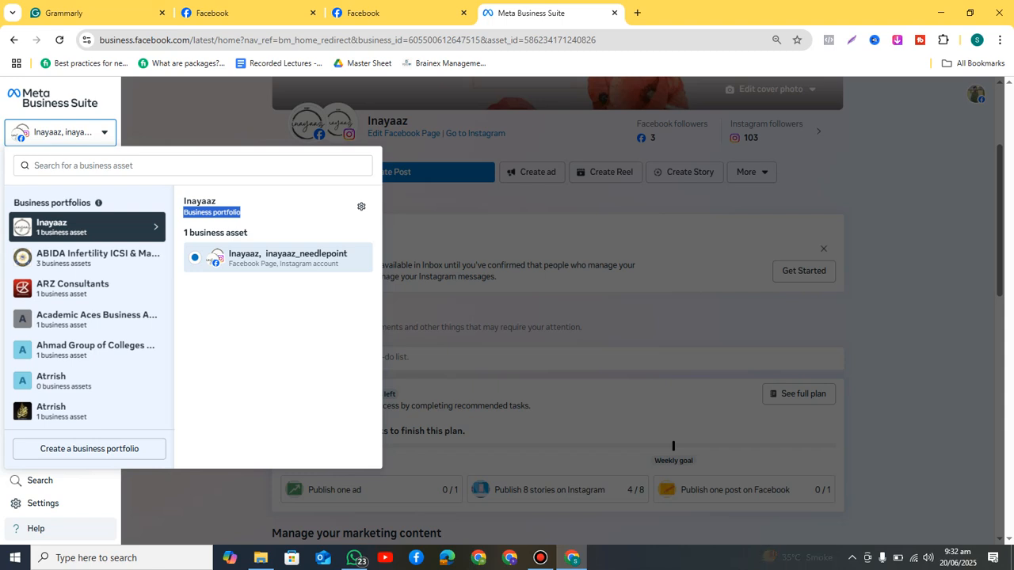
left_click(247, 213)
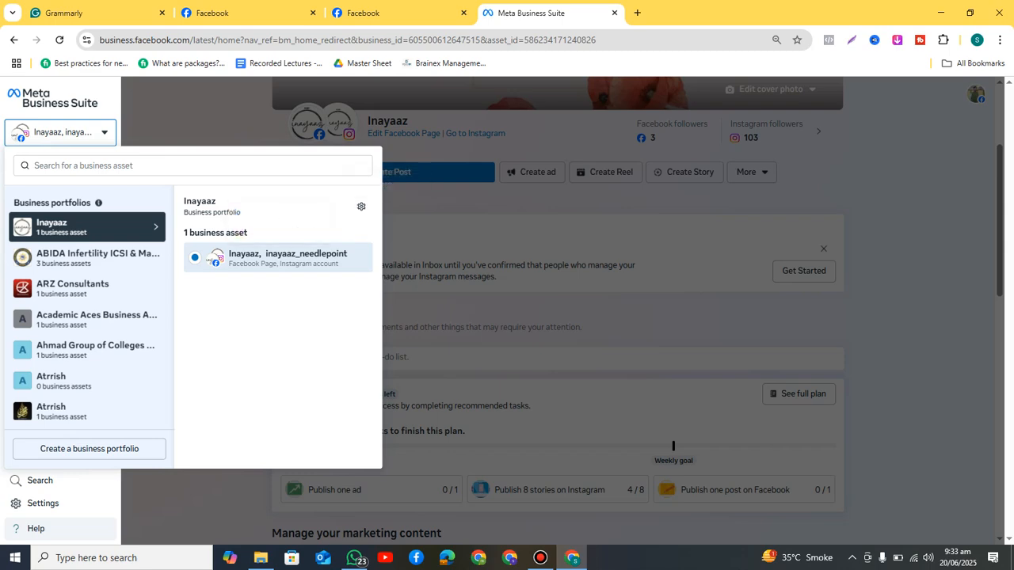
left_click(61, 132)
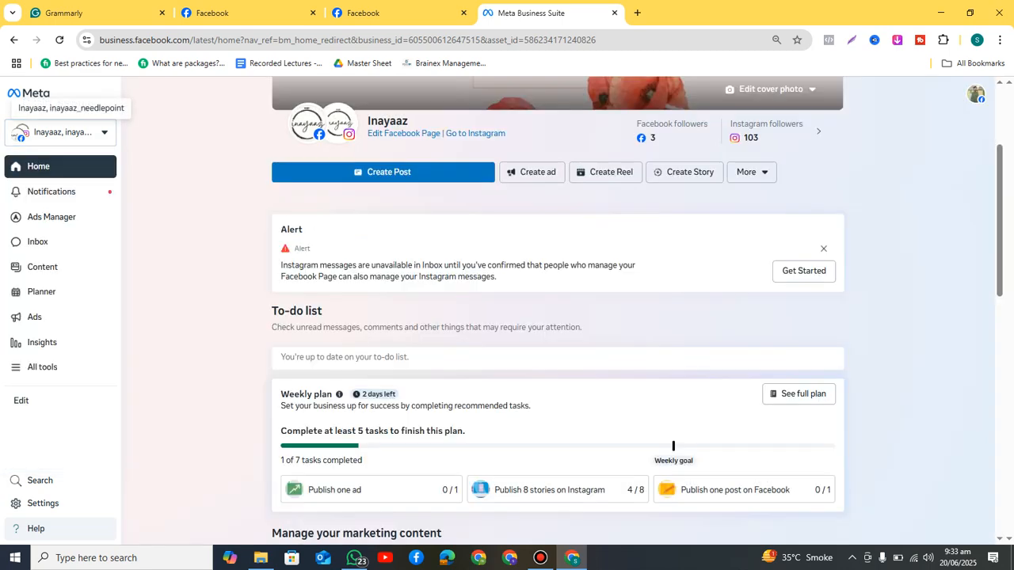
left_click(61, 133)
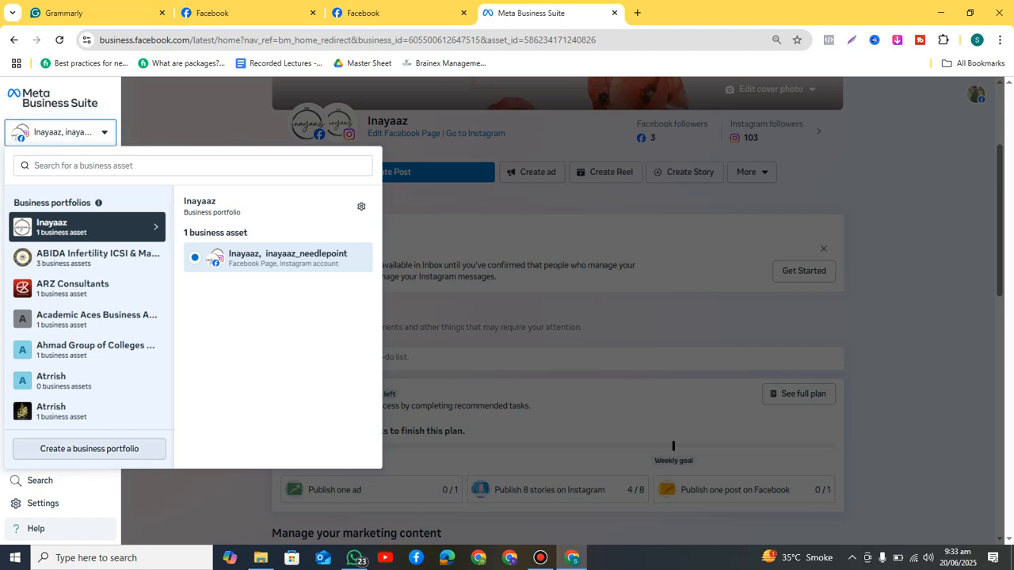
Step: Append '/ Business Portfolio' after 'Business Manager' in the Grammarly class notes
left_click(88, 13)
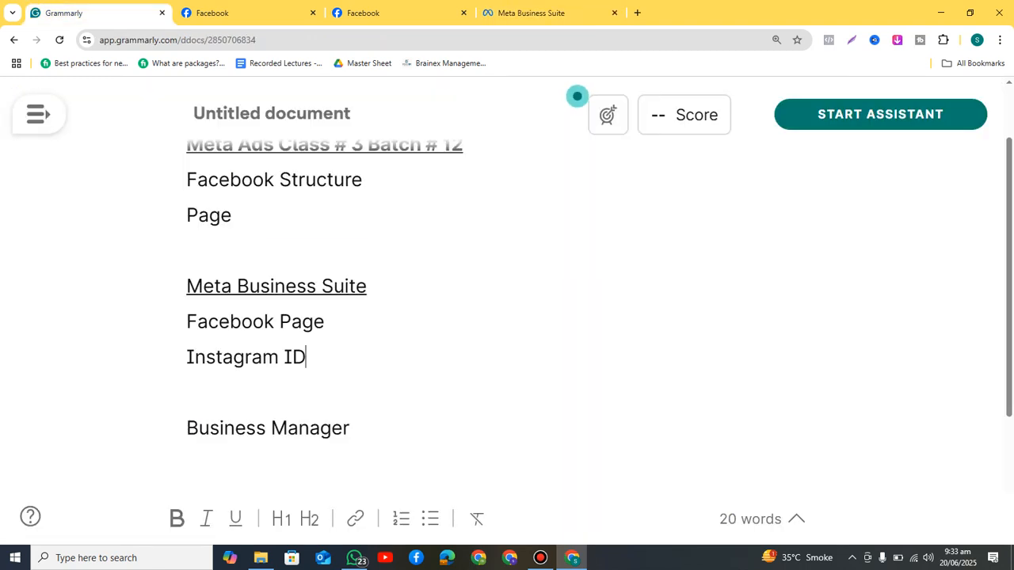
left_click(350, 428)
type("/ ")
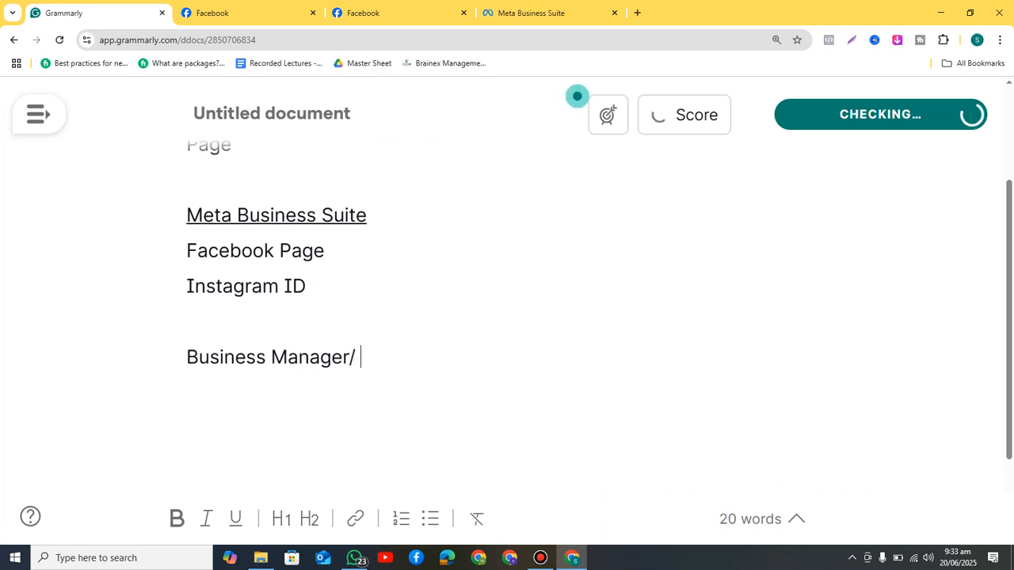
type("Business Po")
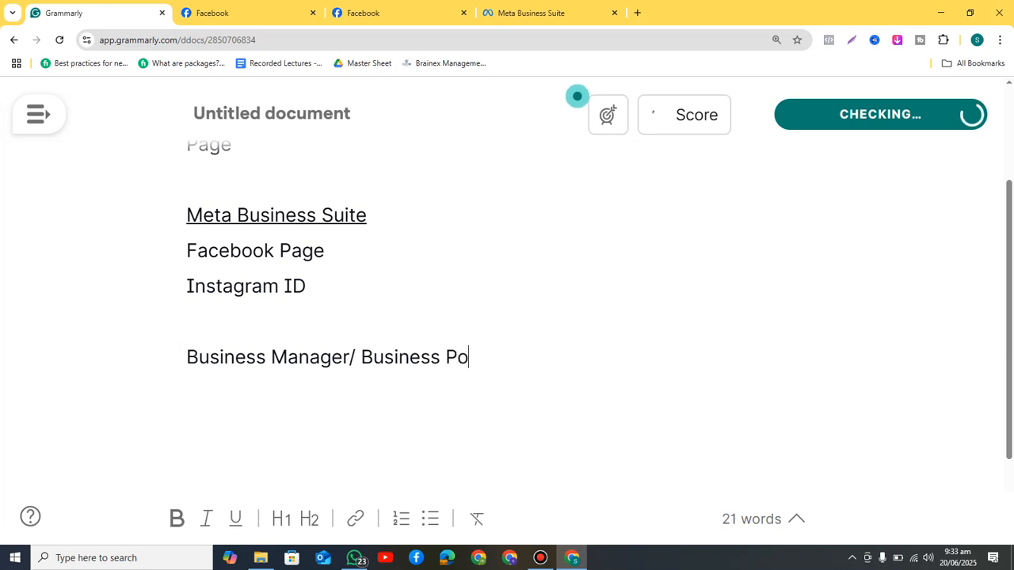
type("rtfolio")
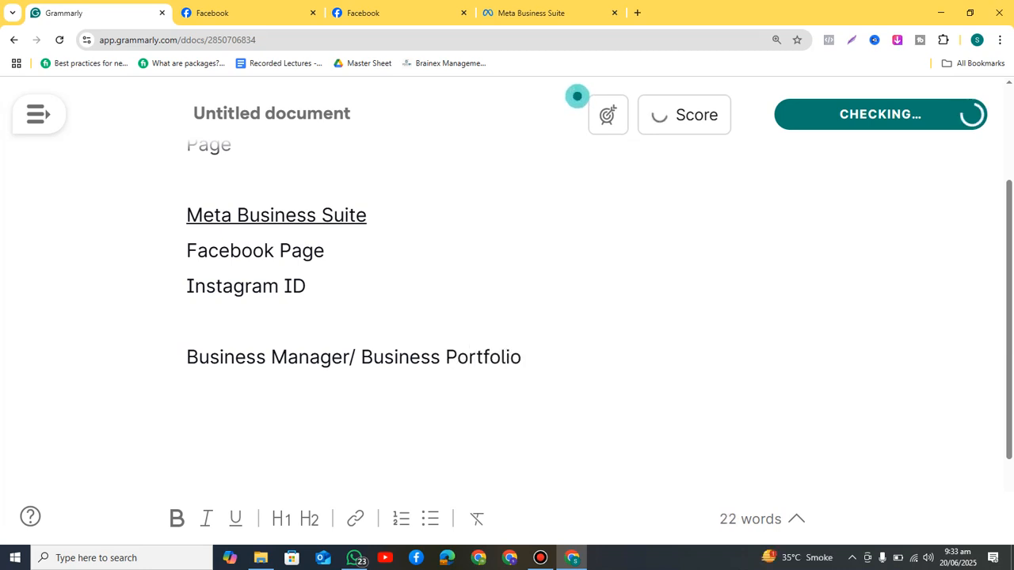
left_click(531, 13)
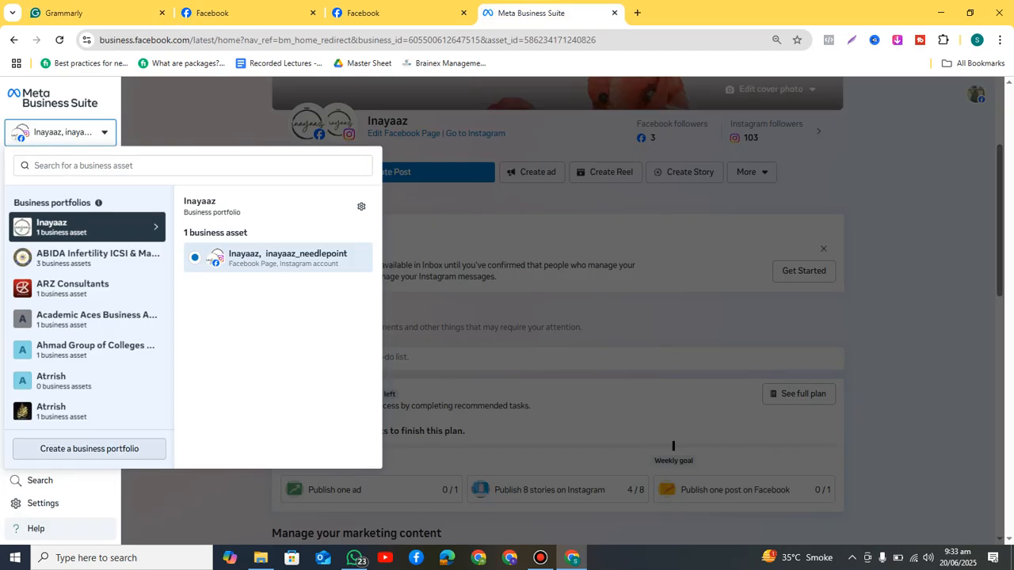
Step: Start a new business portfolio and put the cursor in its name field
left_click(88, 448)
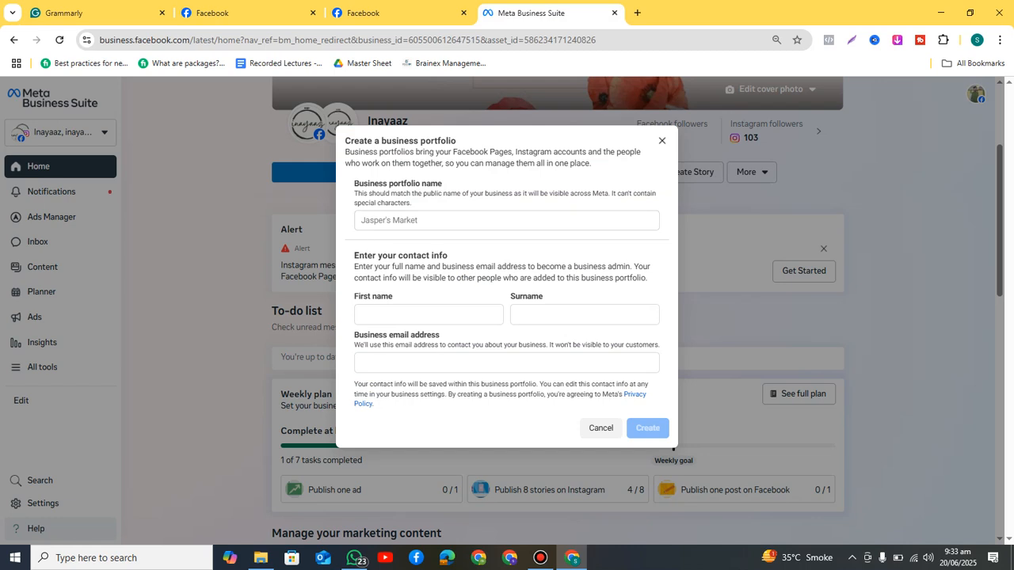
left_click(507, 221)
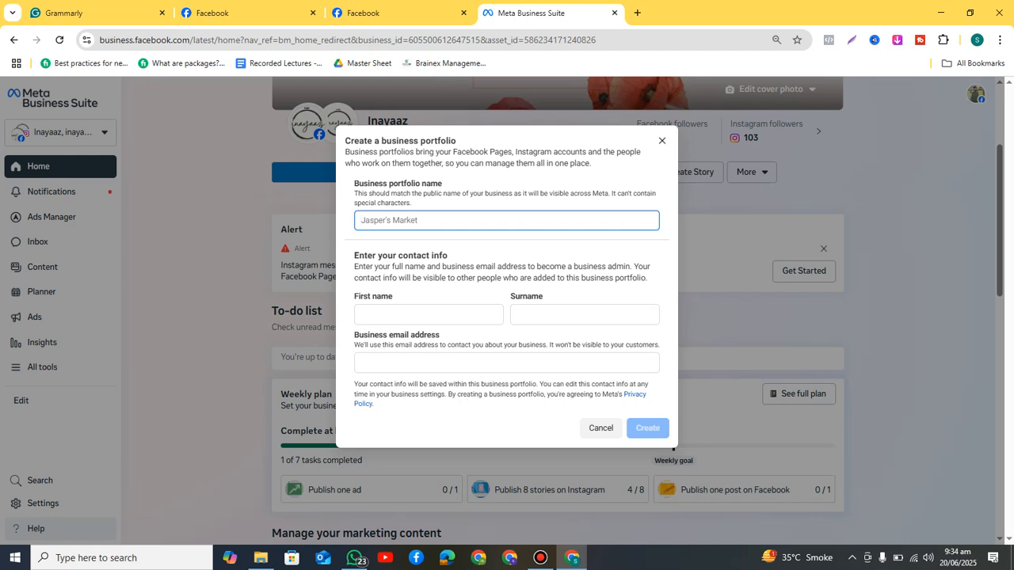
type("Sdfwer")
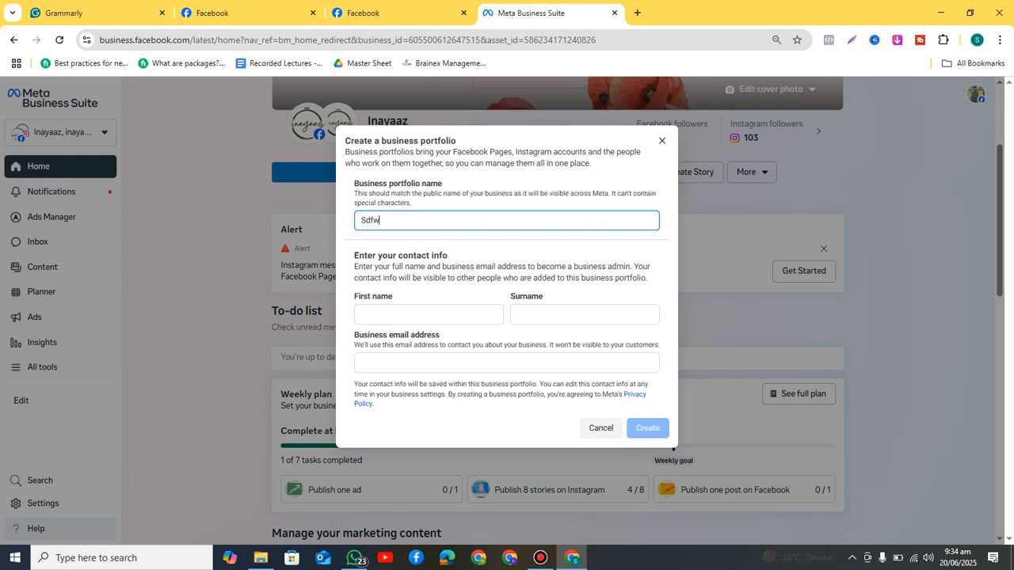
key("BackSpace")
key("BackSpace")
key("BackSpace")
key("BackSpace")
key("BackSpace")
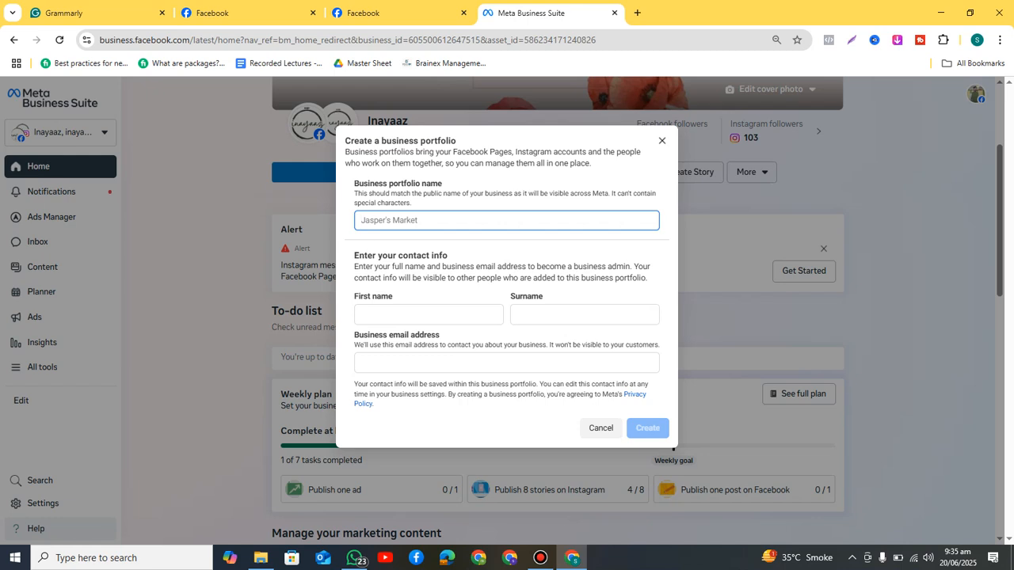
left_click_drag(610, 193, 411, 202)
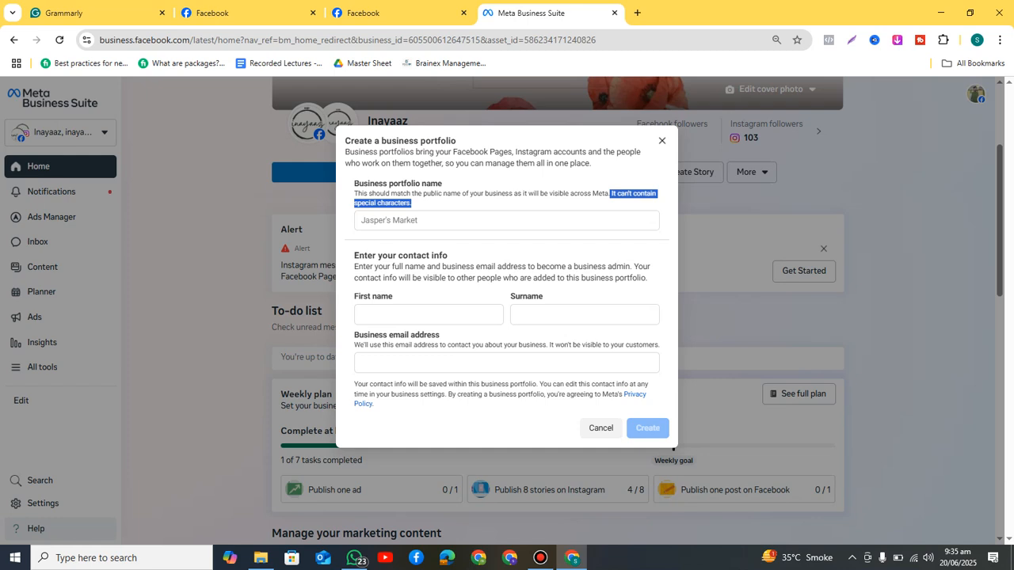
left_click(506, 221)
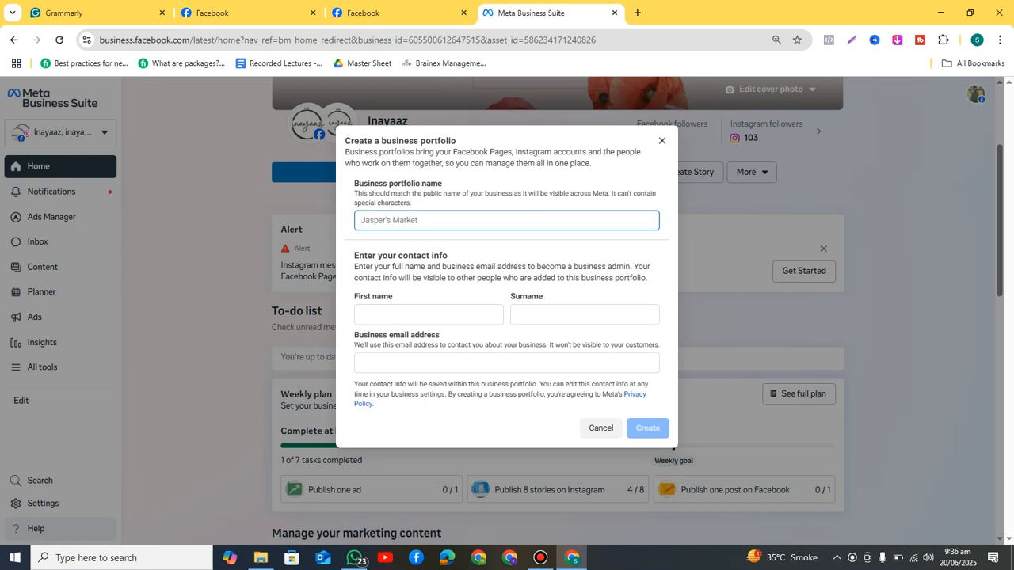
Step: Leave the first name and surname fields empty, triggering the 'The name can't be empty' warnings
left_click(428, 315)
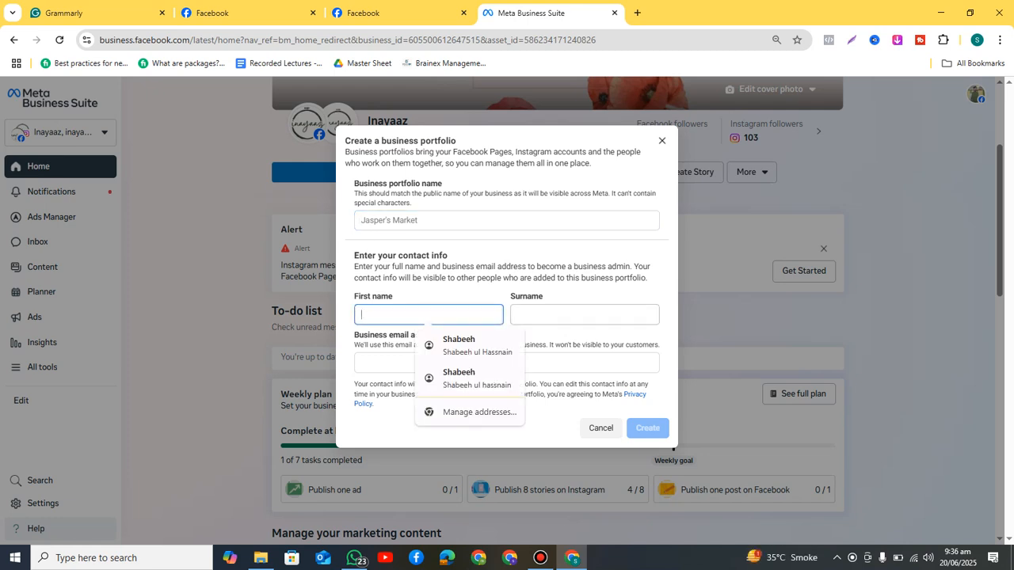
left_click(585, 314)
left_click(507, 349)
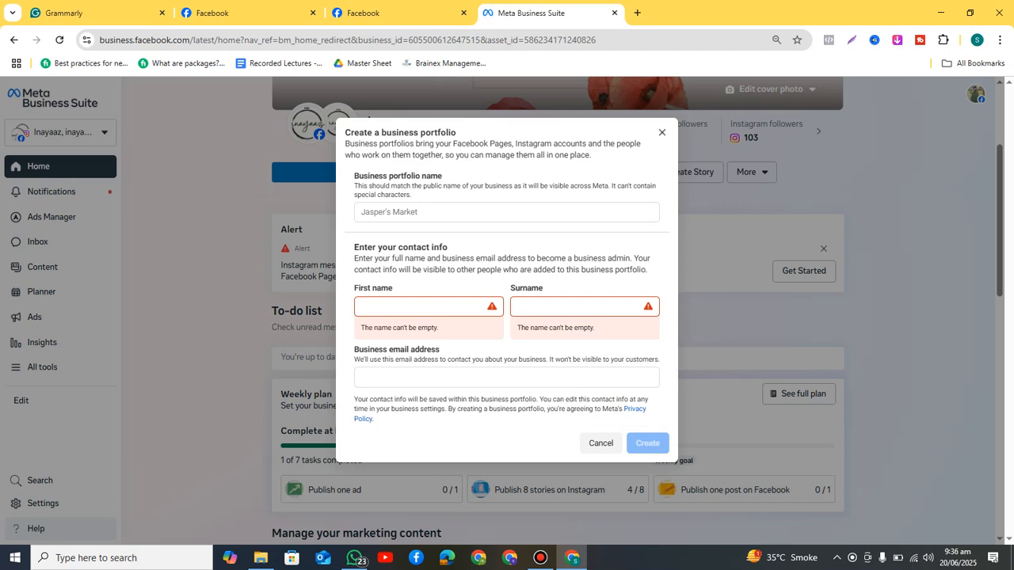
Step: Zoom the browser page to 110% and place the cursor in the First name field
left_click(999, 40)
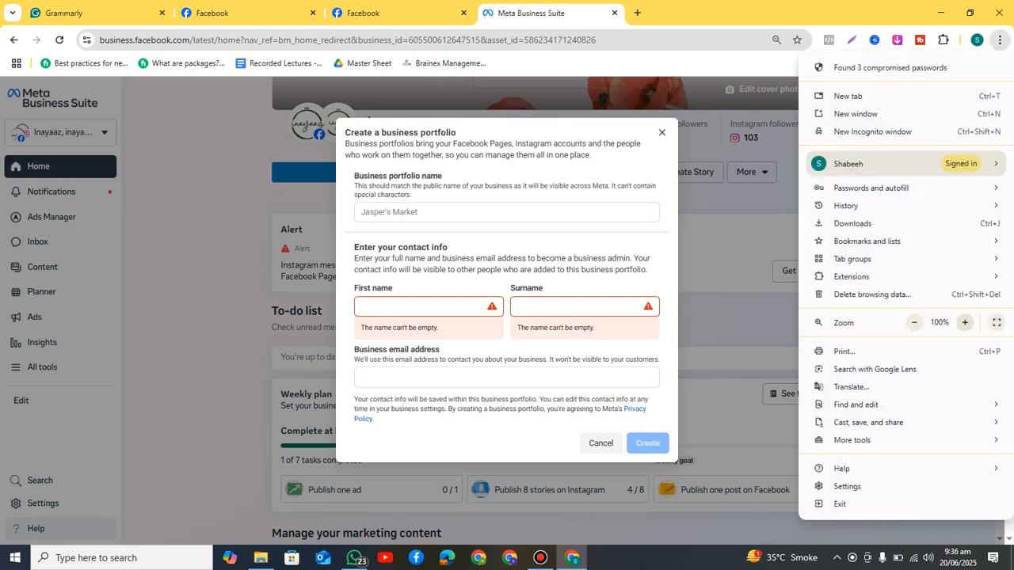
left_click(965, 322)
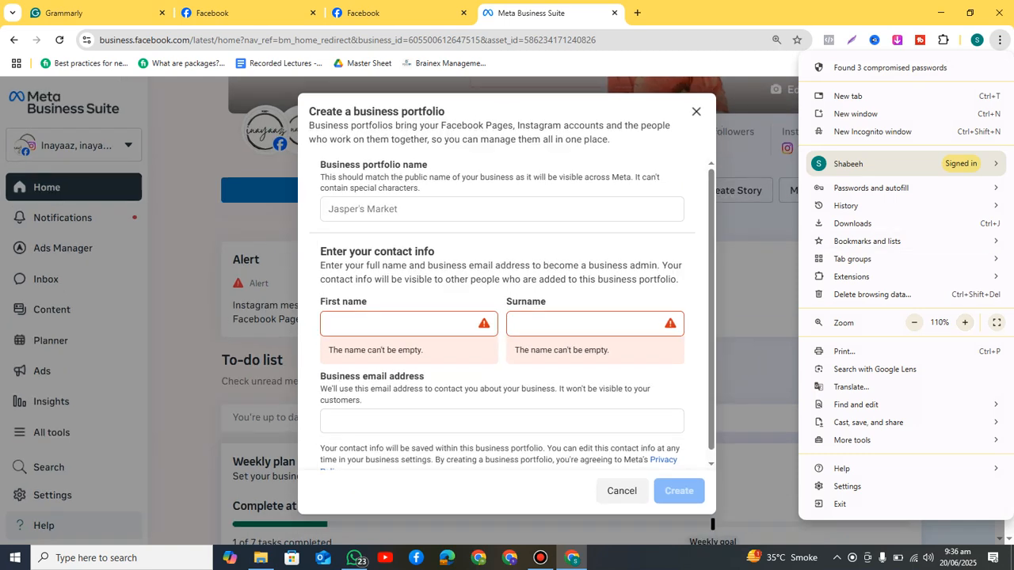
left_click(402, 324)
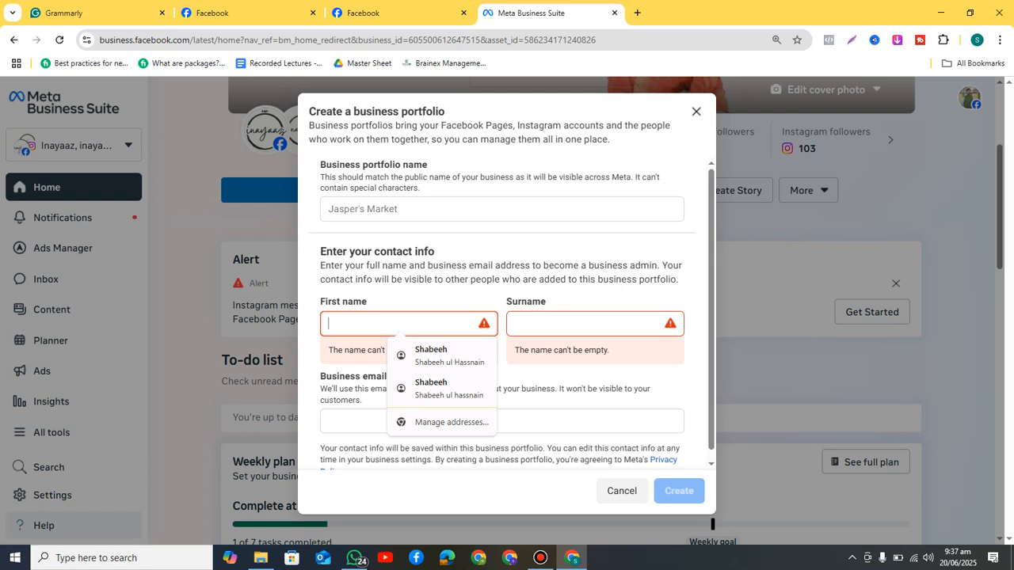
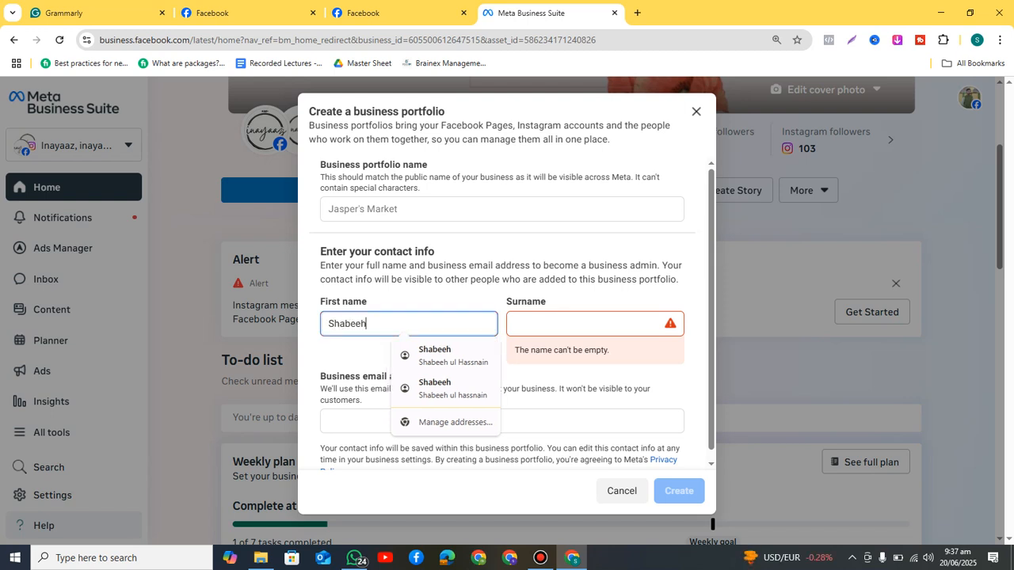
Step: Enter the admin's first name and surname, then close the portfolio form without creating it
key("Tab")
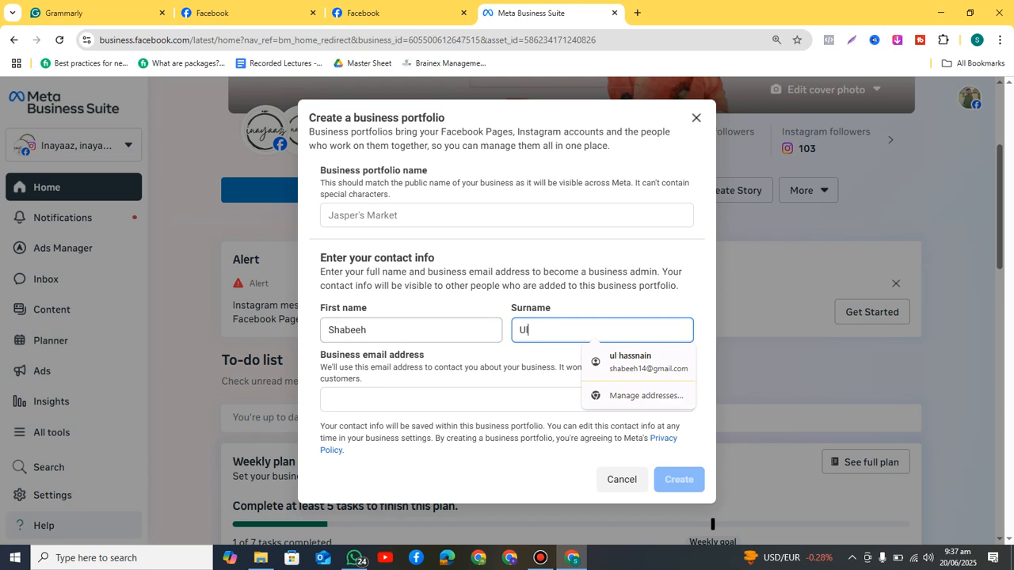
left_click(427, 399)
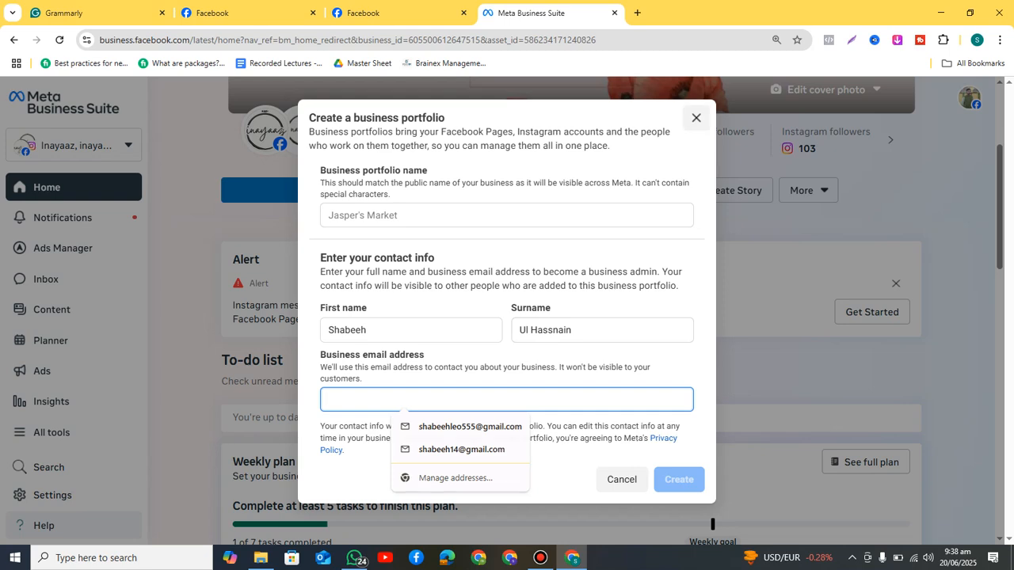
left_click(696, 117)
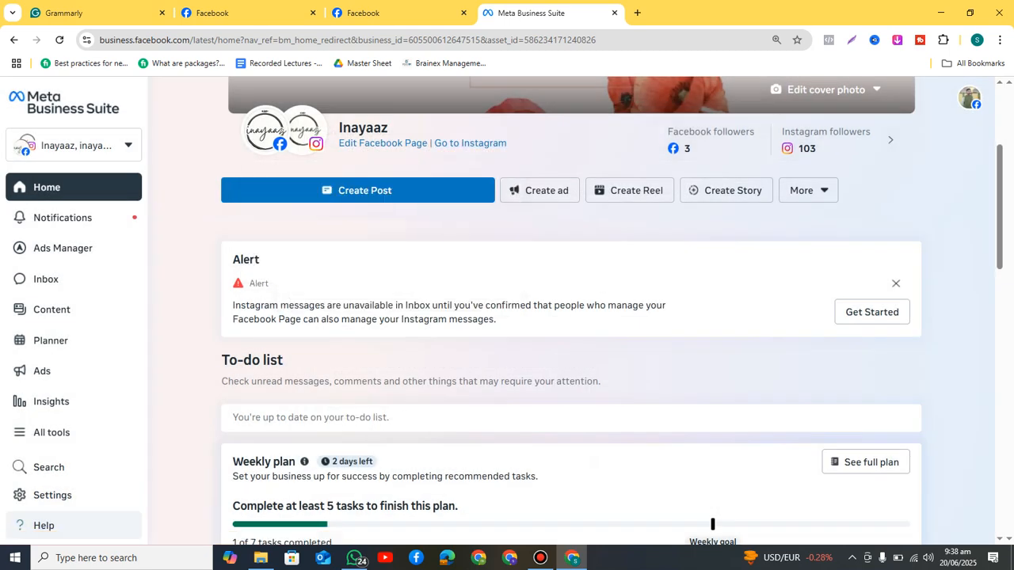
Step: Open and dismiss the Create a business portfolio form, then reopen the list highlighting Inayaaz
left_click(74, 145)
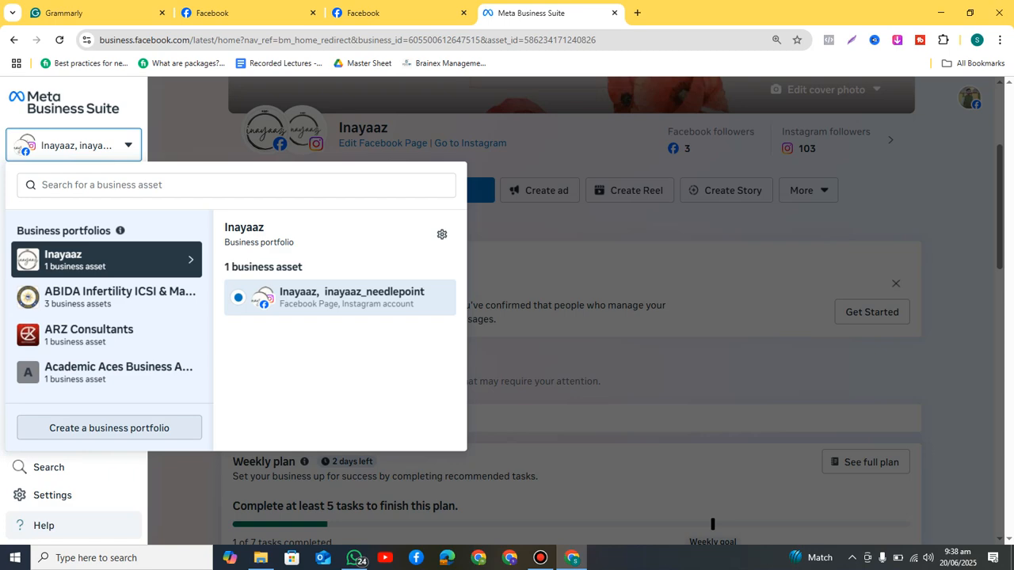
left_click(109, 428)
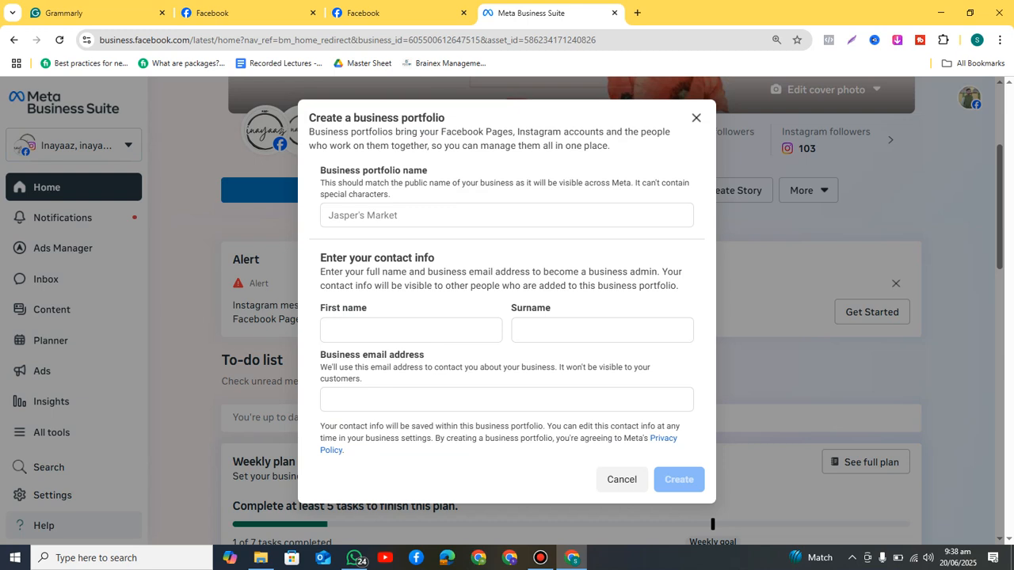
left_click(697, 118)
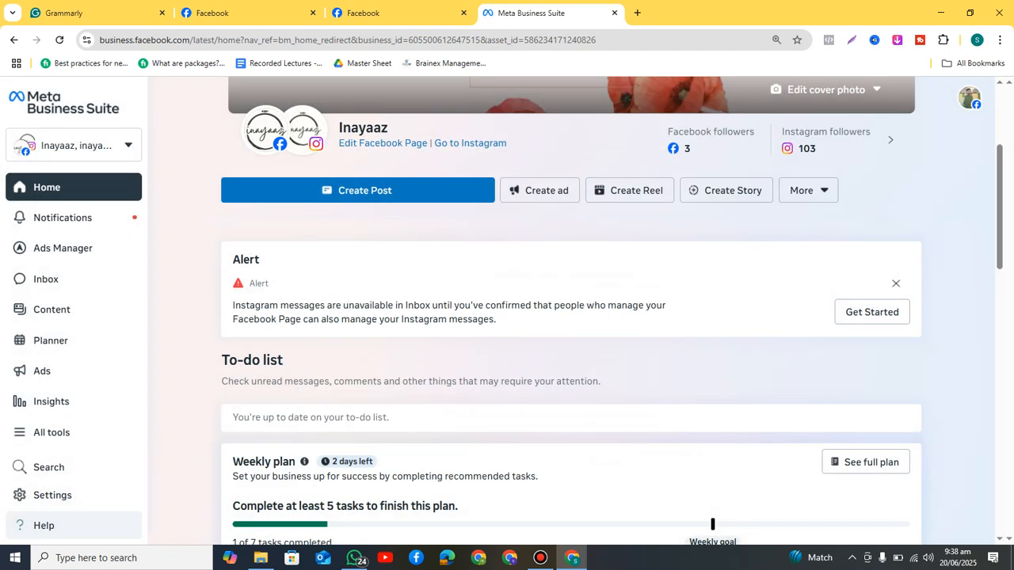
left_click(73, 145)
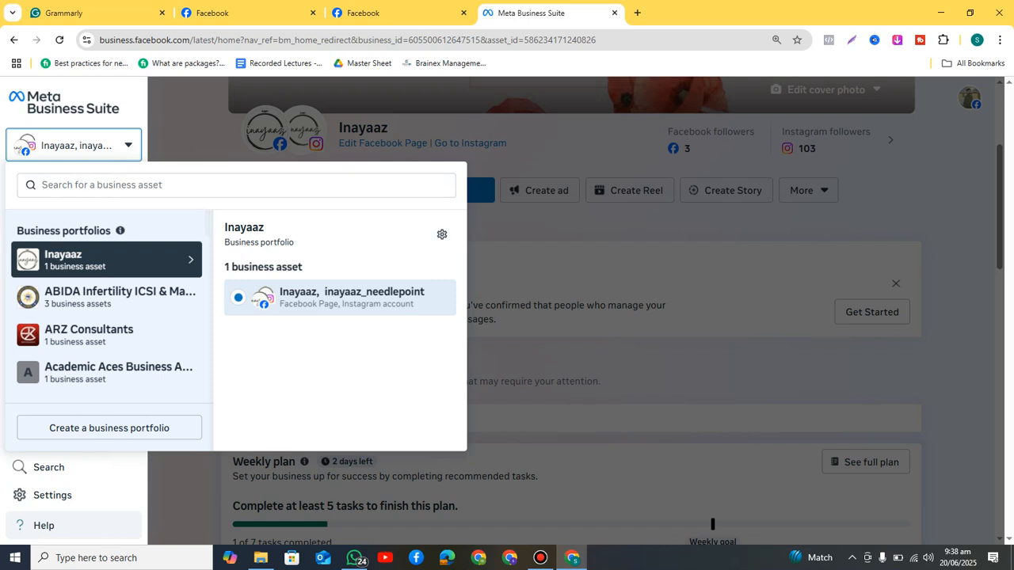
left_click_drag(224, 227, 265, 228)
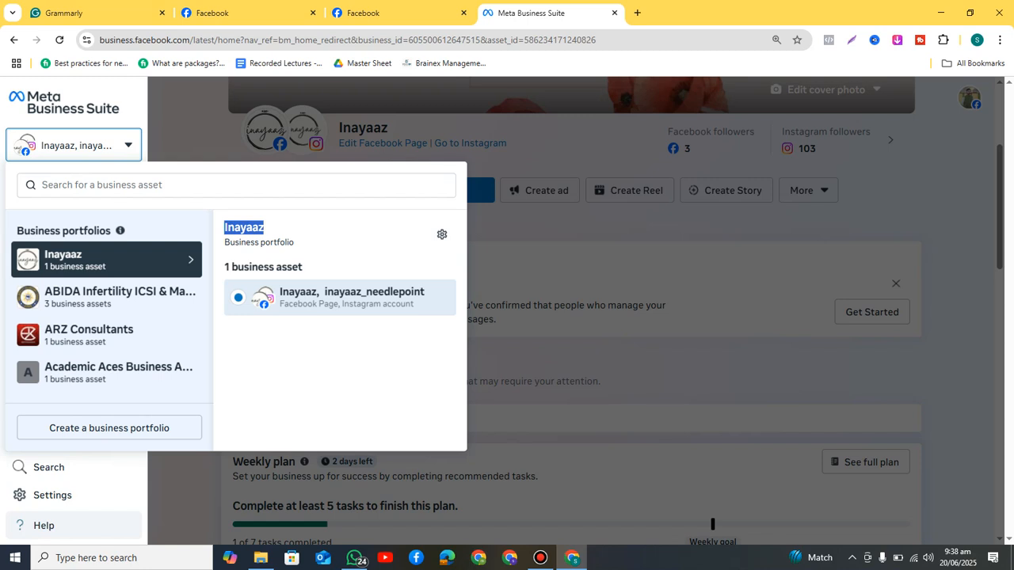
left_click(273, 230)
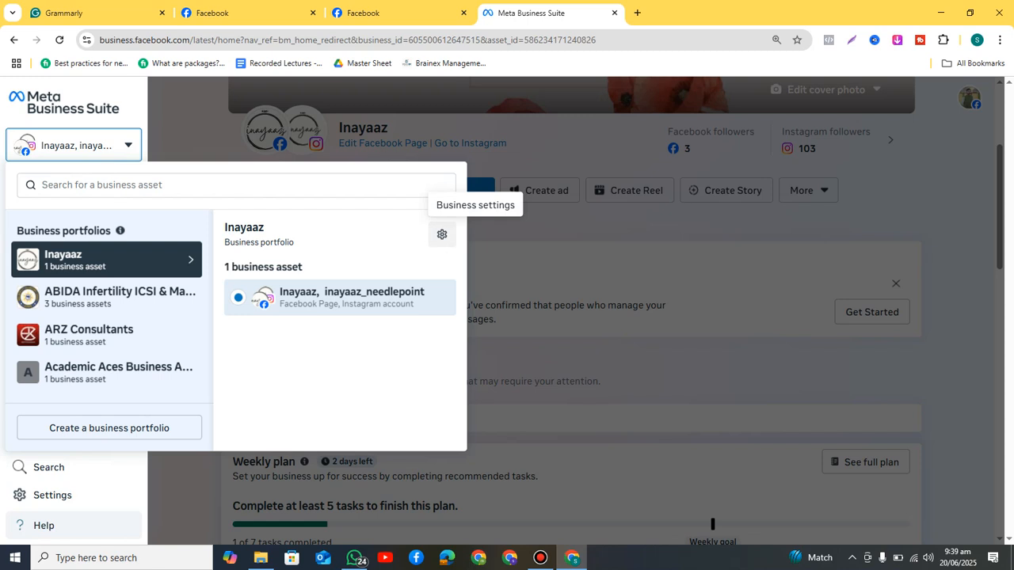
Step: Open the Inayaaz portfolio's business settings and highlight its Business portfolio label
left_click(442, 235)
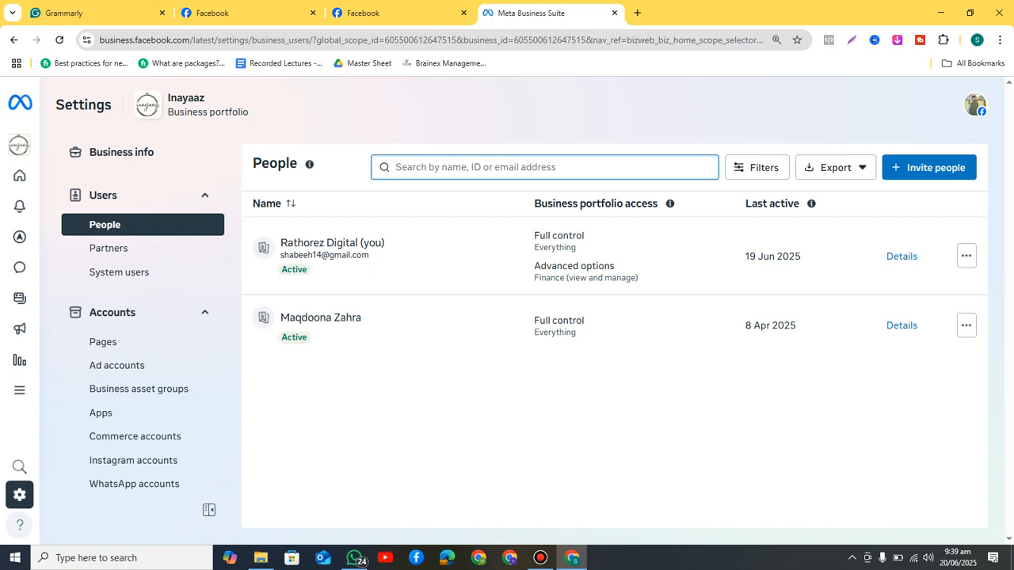
left_click_drag(251, 112, 167, 113)
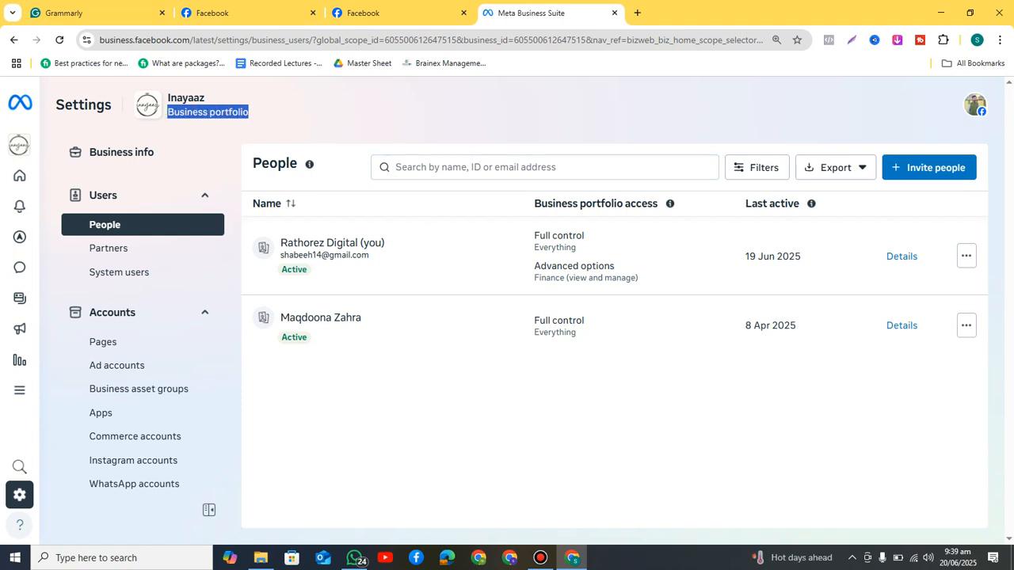
left_click(166, 113)
Step: Underline the 'Business Manager/ Business Portfolio' line with Ctrl+U
left_click(92, 13)
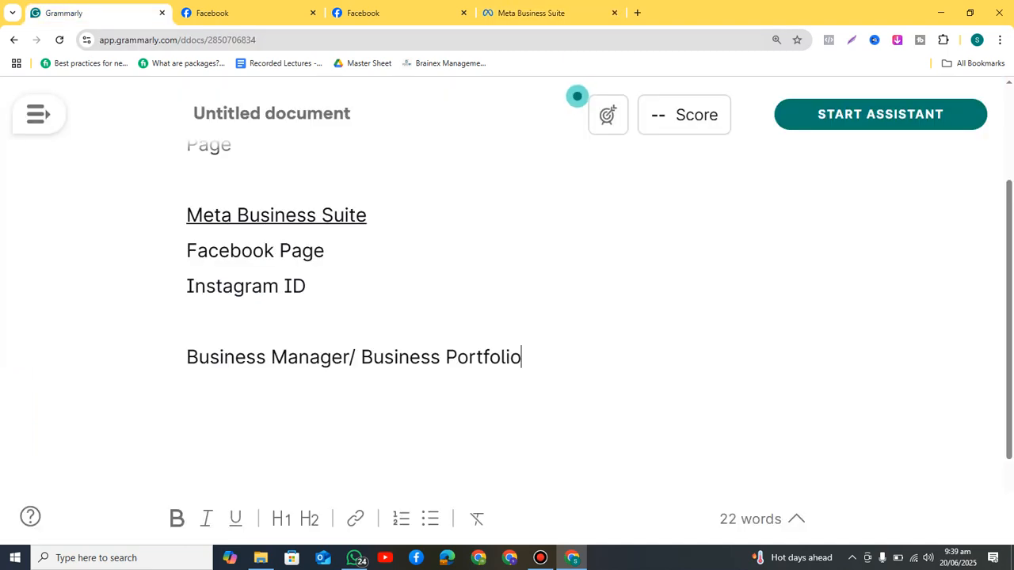
left_click_drag(186, 214, 367, 214)
left_click(367, 214)
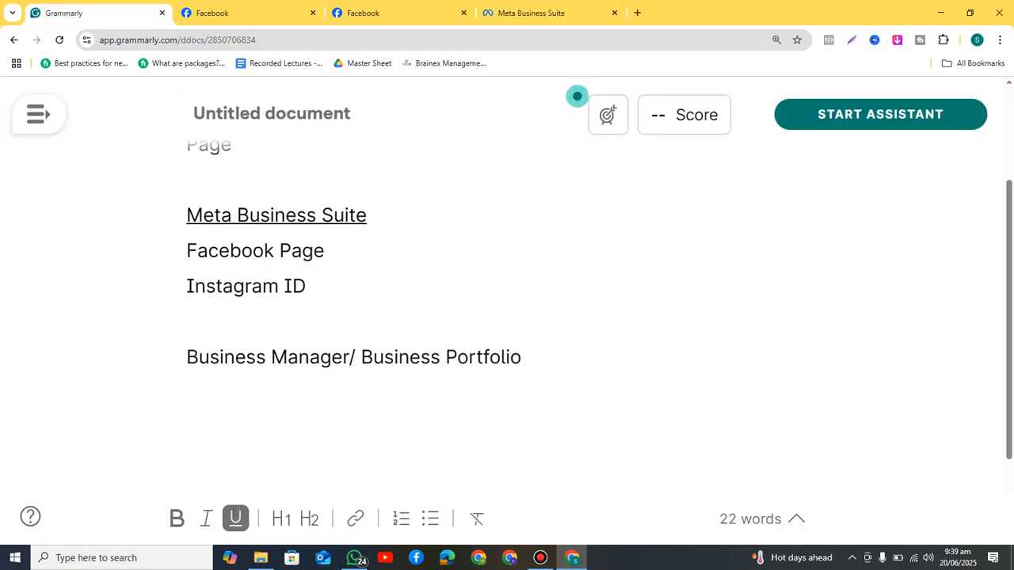
left_click_drag(186, 357, 521, 357)
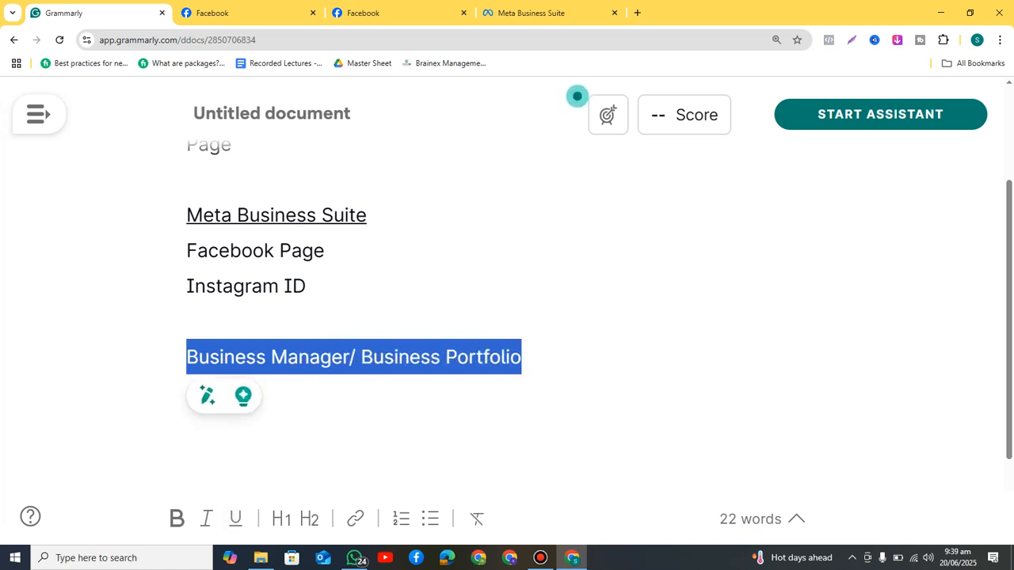
key("ctrl+u")
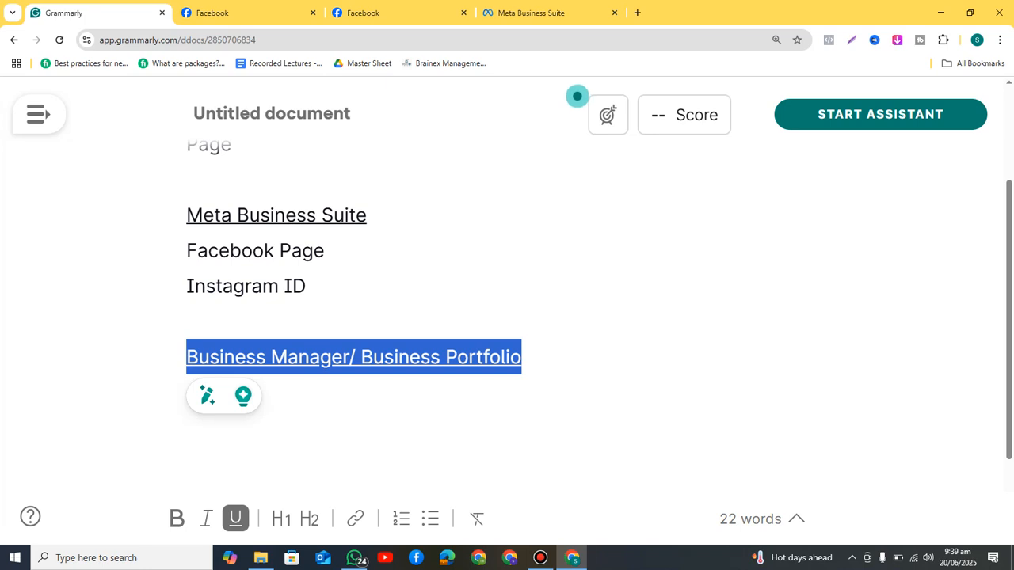
key("Right")
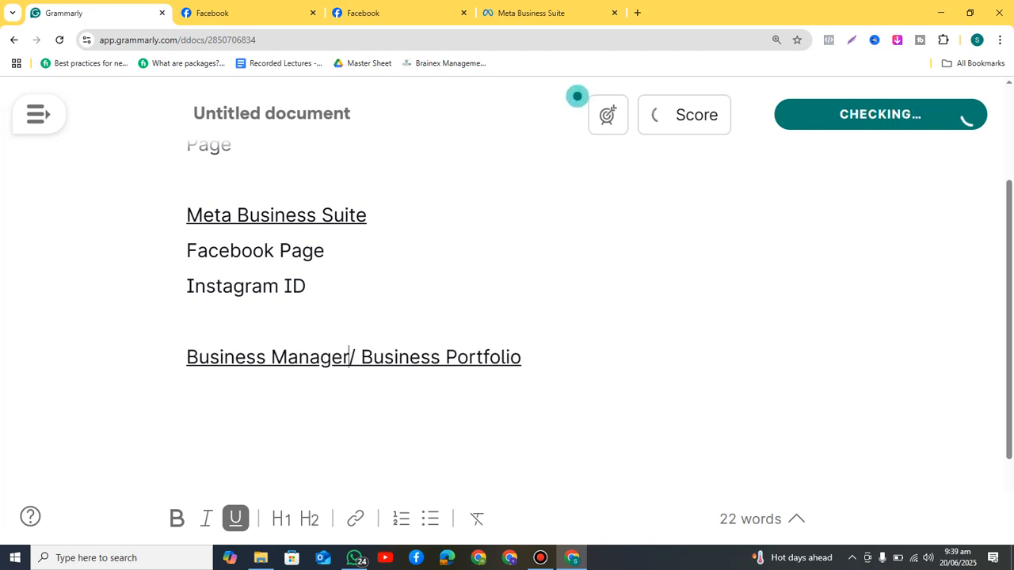
Step: Point out the words 'Business Manager' and 'Business Portfolio' by selecting each in turn
key("shift+Left")
key("shift+Left")
key("shift+Left")
key("shift+Left")
key("shift+Left")
key("shift+Left")
key("shift+Left")
key("shift+Left")
key("shift+Left")
key("shift+Left")
key("shift+Left")
key("shift+Left")
key("shift+Left")
key("shift+Left")
key("shift+Left")
key("shift+Left")
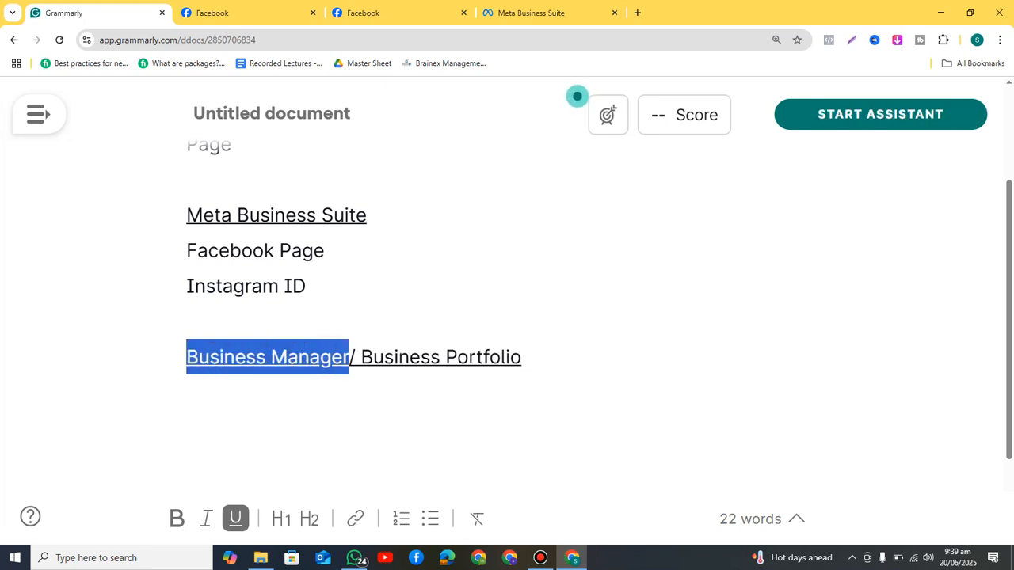
key("Up")
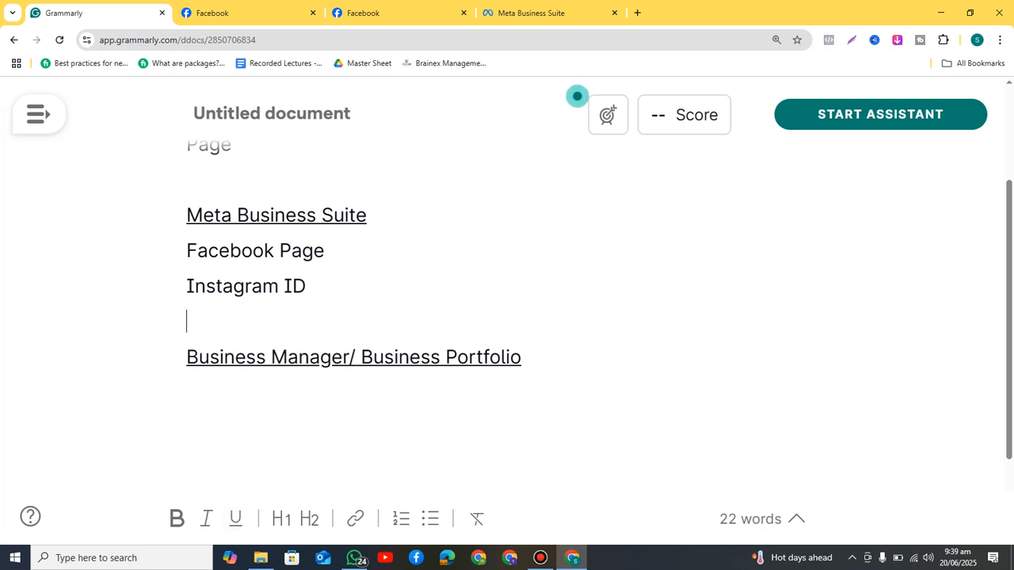
key("Down")
key("ctrl+Right")
key("ctrl+Right")
key("ctrl+shift+Right")
key("ctrl+shift+Right")
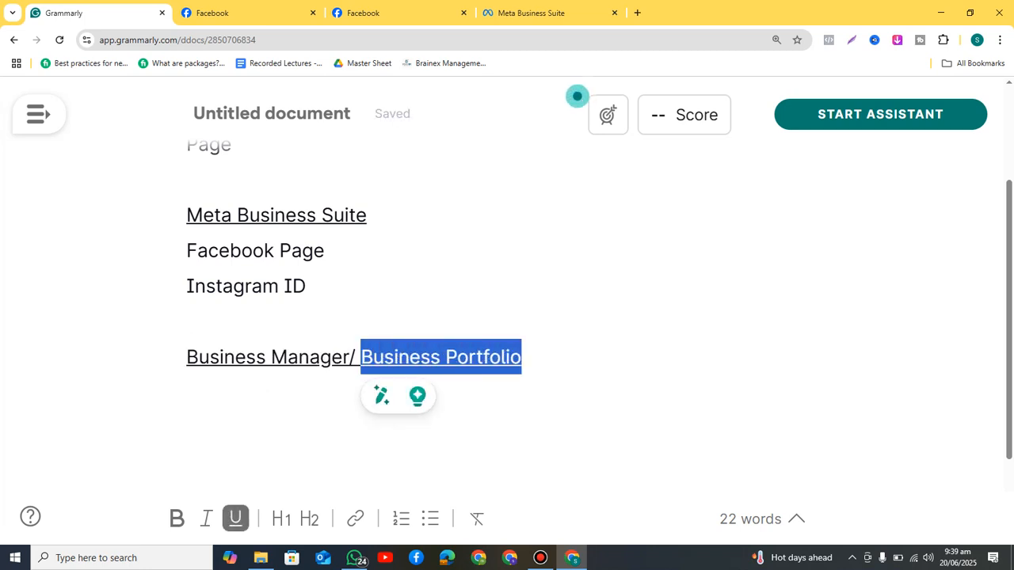
key("Right")
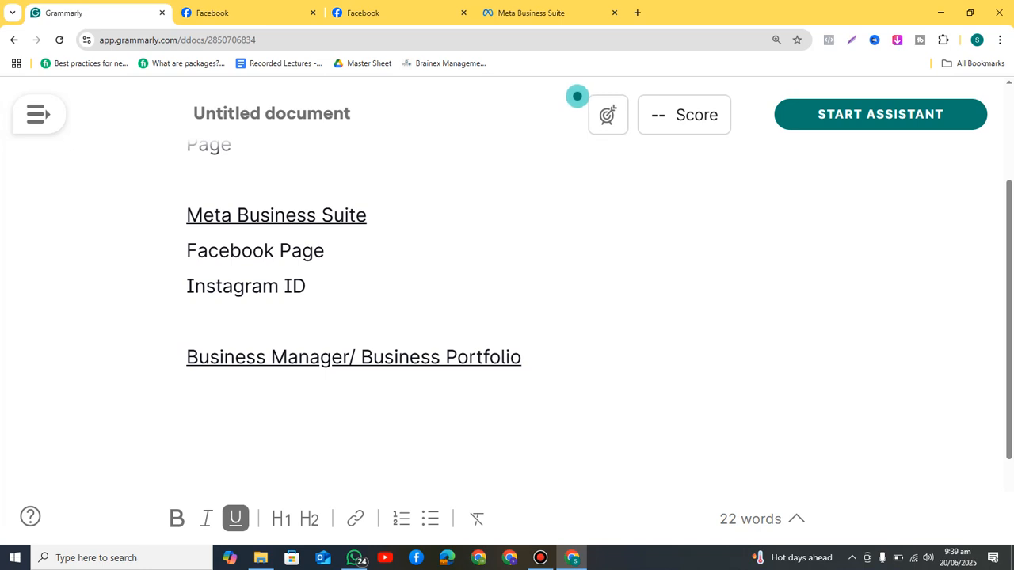
Step: Switch back to Meta Business Suite's Inayaaz settings and scroll the sidebar, with both members on Full control
left_click(531, 13)
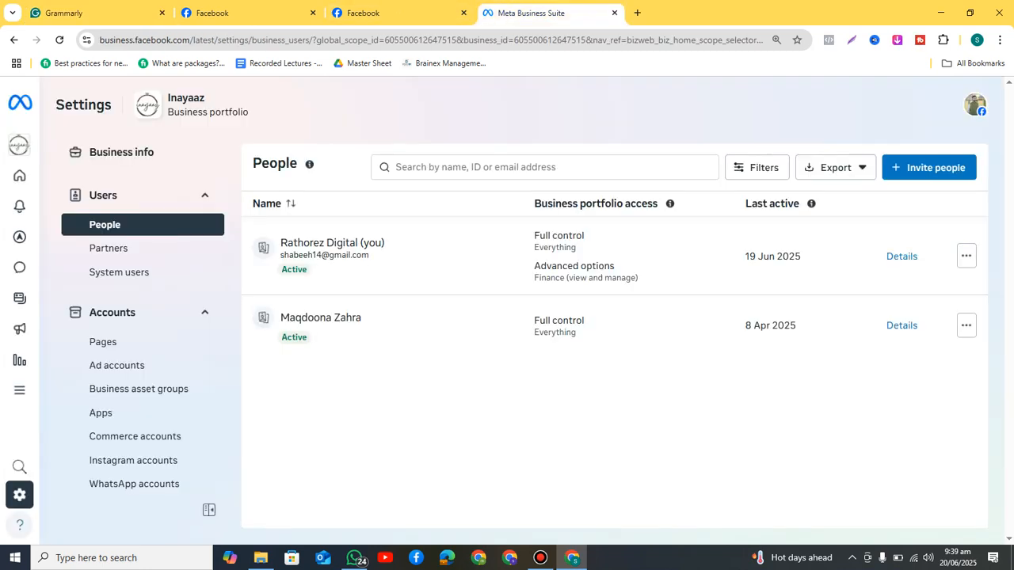
left_click_drag(250, 112, 167, 113)
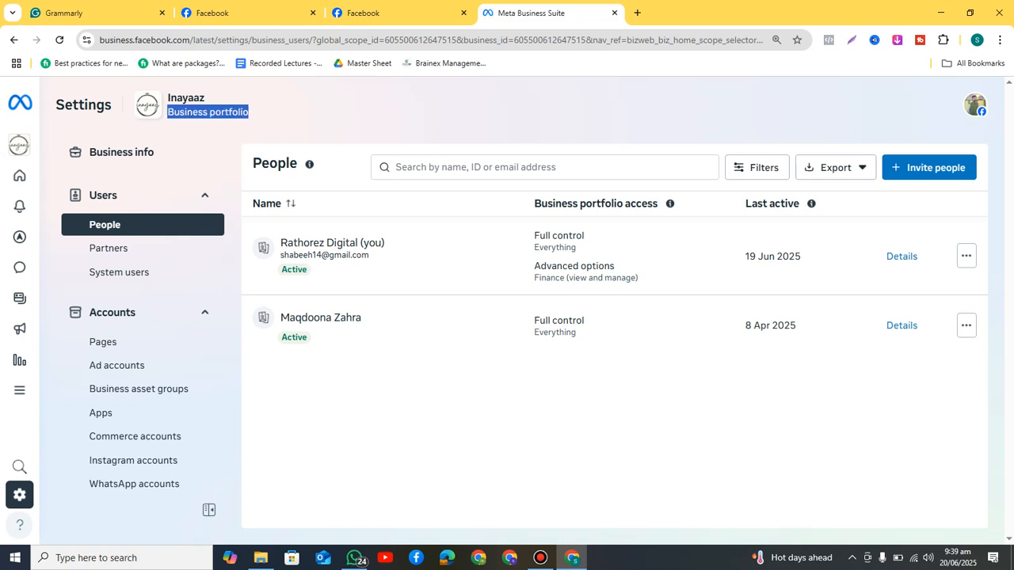
left_click(209, 112)
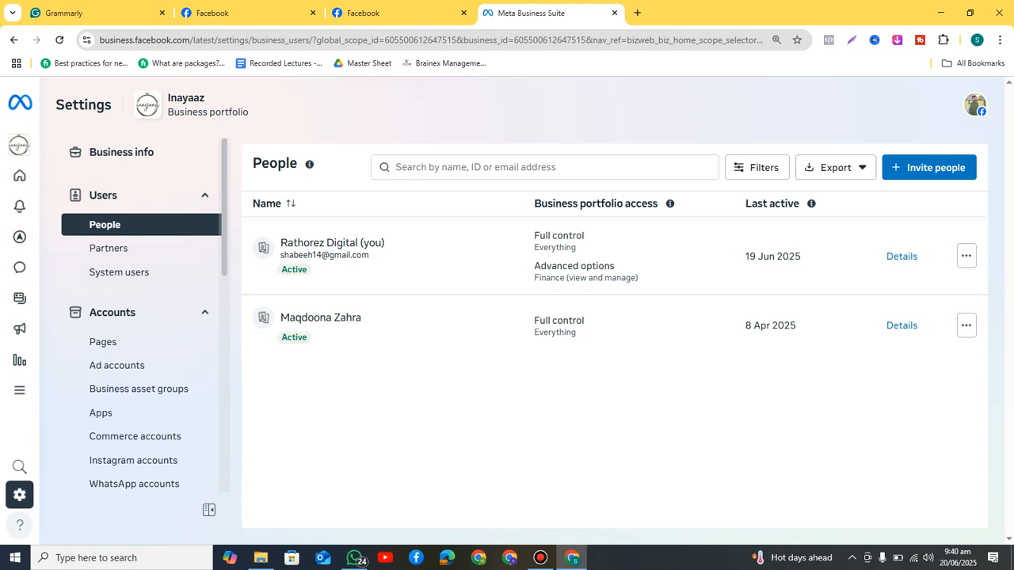
scroll(143, 317, "down", 1)
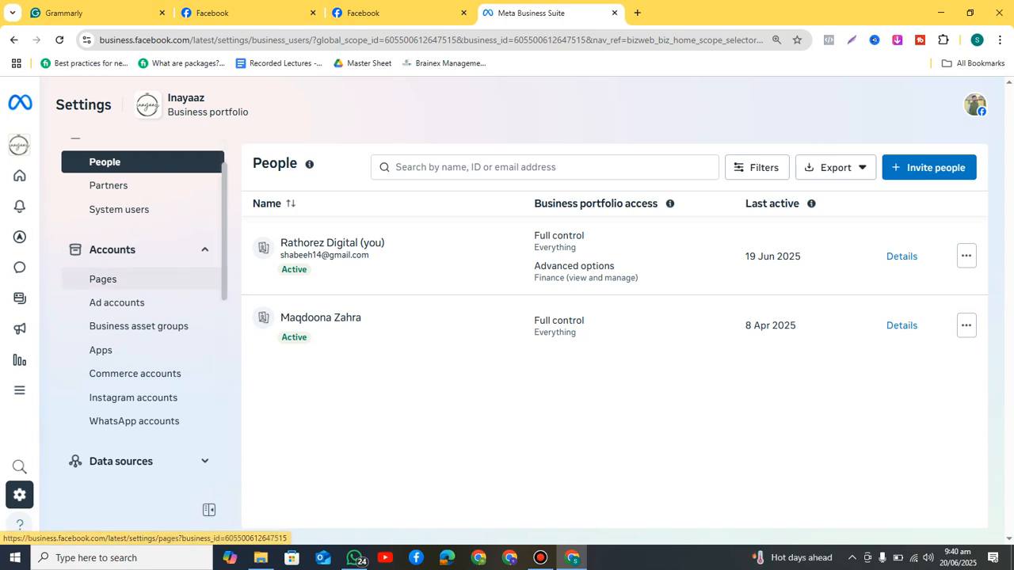
Step: Open Inayaaz's Pages settings under Accounts and show the Add menu's Facebook Page choices
left_click(103, 279)
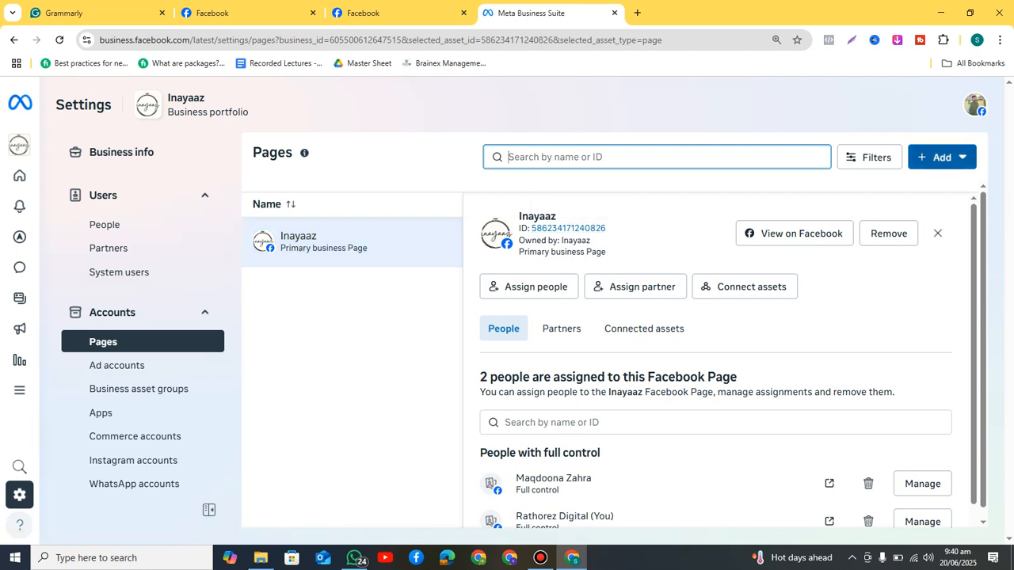
left_click(942, 157)
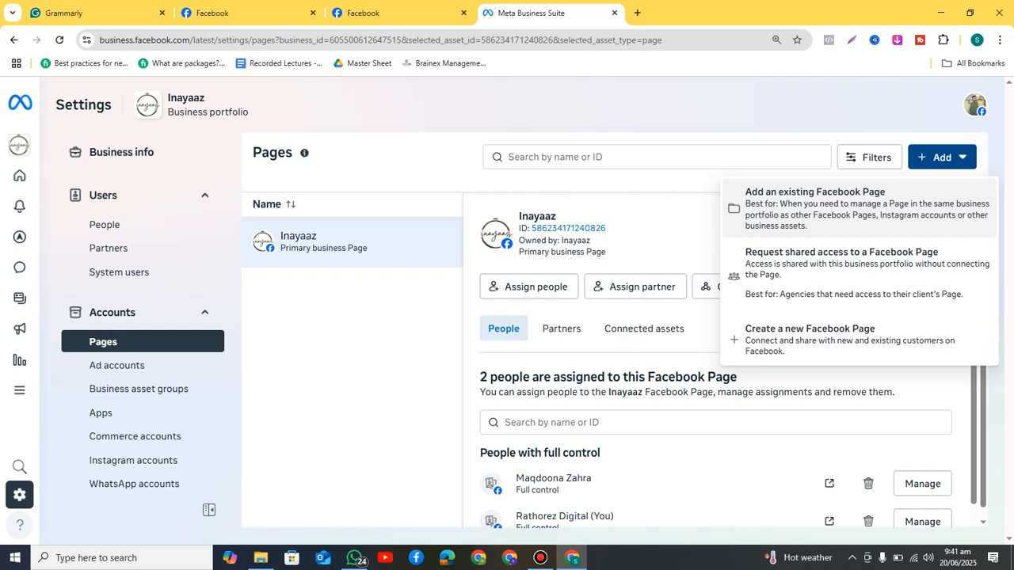
Step: Choose to add an existing Page and focus its empty Page name or URL field
left_click(814, 192)
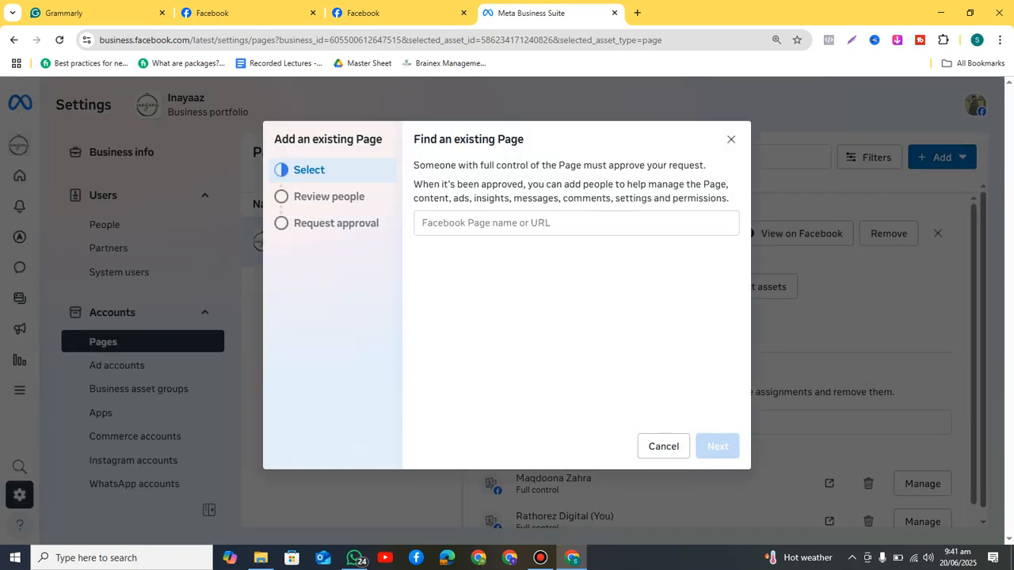
left_click(576, 223)
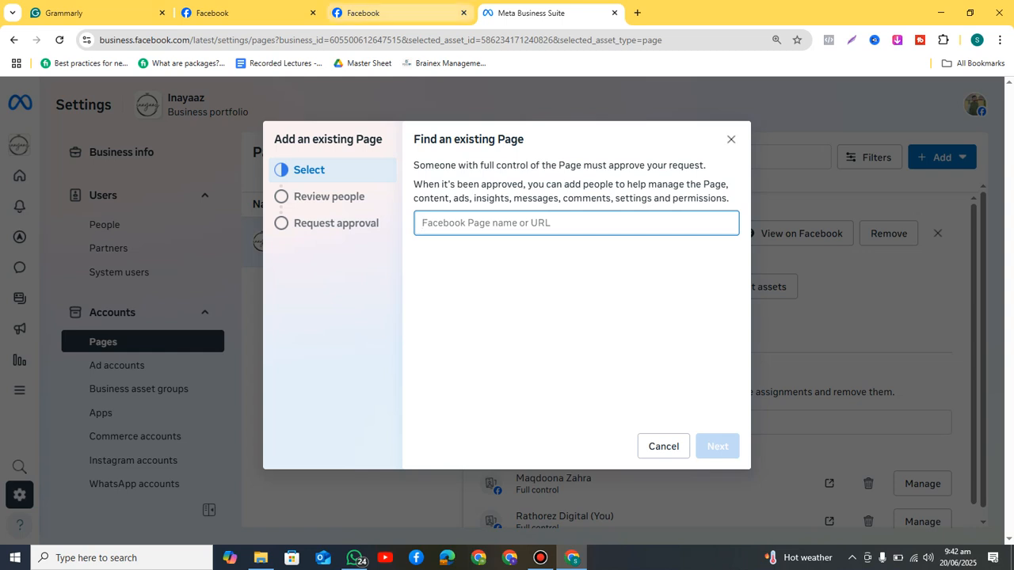
Step: Copy the Inayaaz Facebook Page's web address and start a new line in the Grammarly notes
left_click(396, 13)
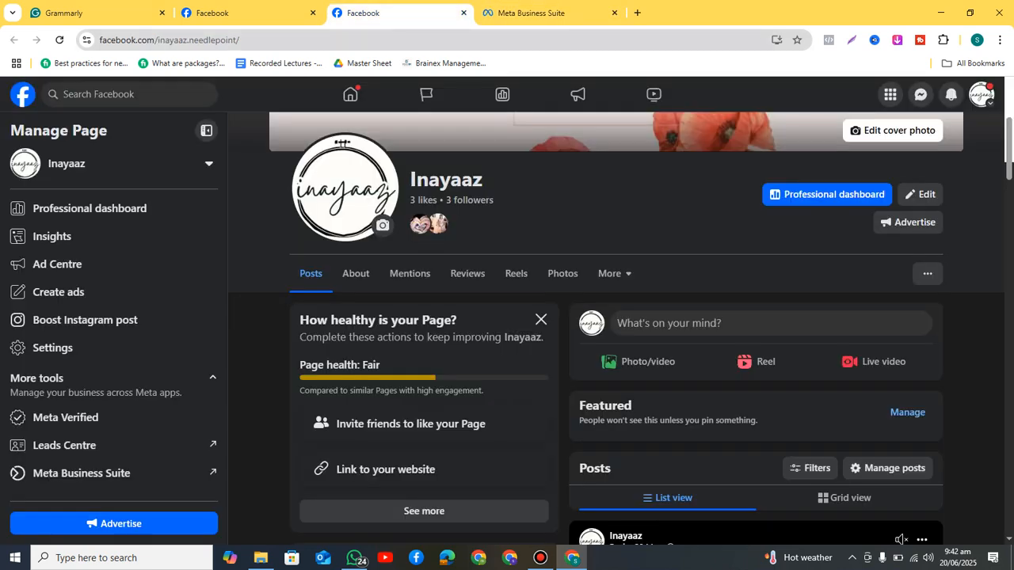
key("ctrl+l")
key("ctrl+c")
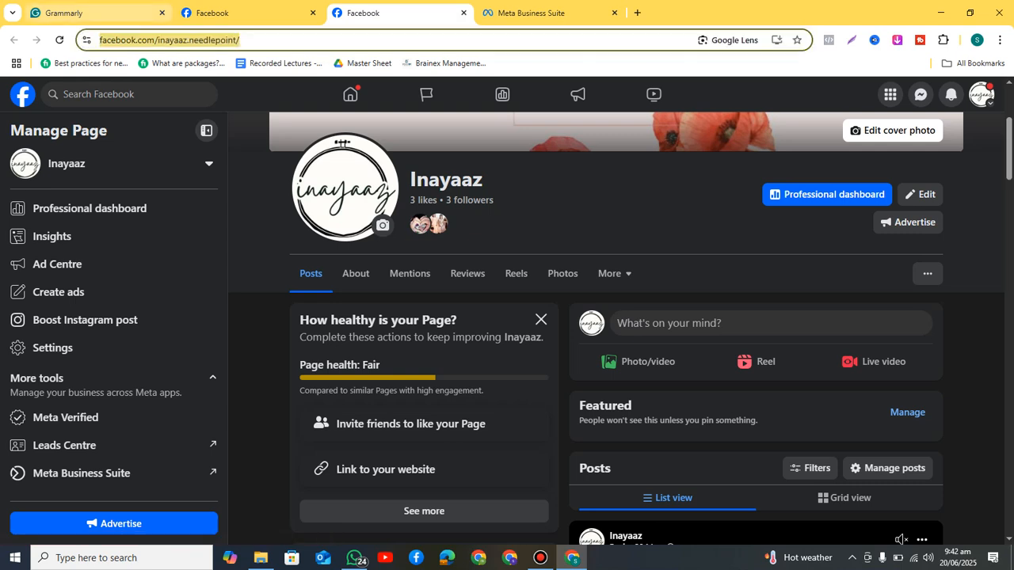
left_click(95, 13)
key("Return")
key("Return")
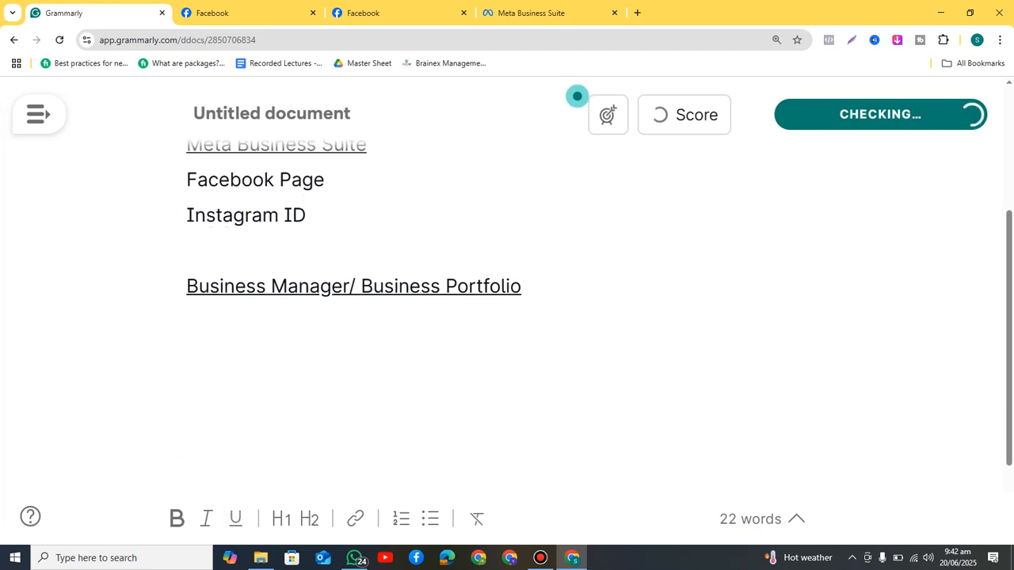
Step: Paste the Inayaaz Page link into the notes and adjust the page name within it
key("ctrl+v")
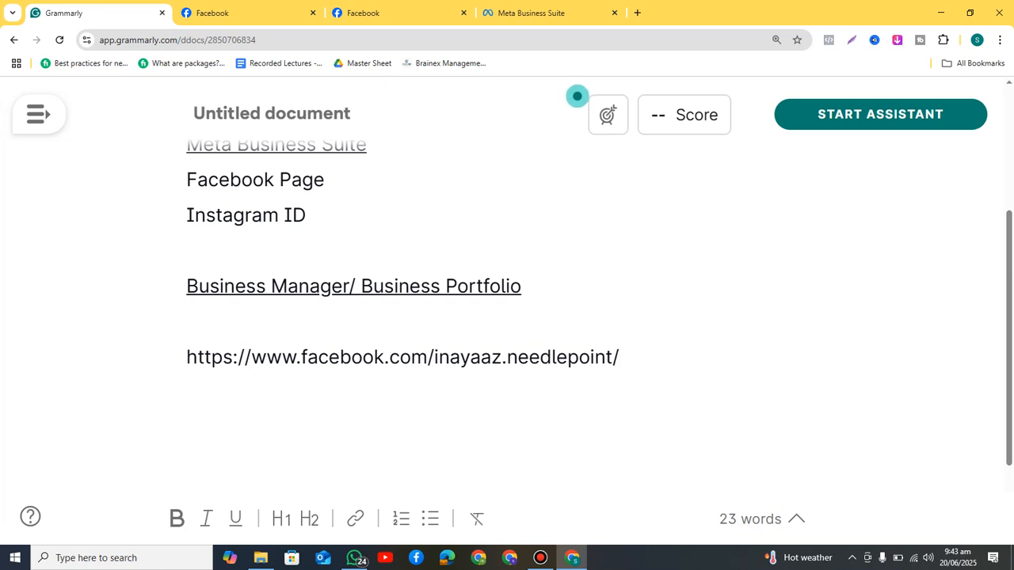
key("Left")
key("Left")
key("Left")
key("Left")
key("Left")
key("Left")
key("Left")
key("Left")
key("Left")
key("Left")
key("Left")
key("Left")
key("Left")
key("Left")
key("BackSpace")
key("End")
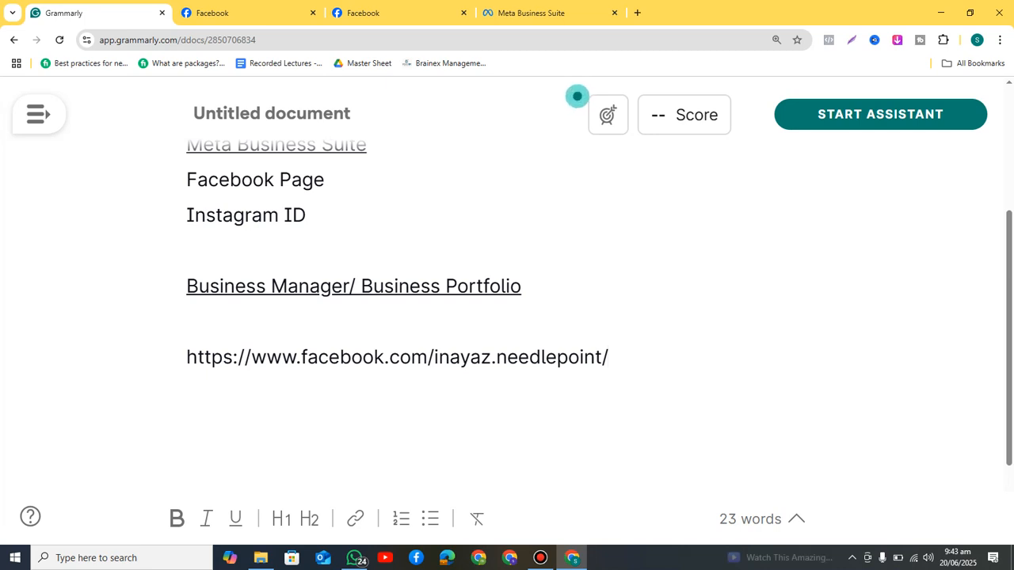
key("Left")
key("Left")
key("Left")
key("Left")
key("Left")
key("Left")
key("Left")
key("Left")
key("Left")
key("Left")
key("Left")
key("Left")
key("Left")
key("Left")
type("a")
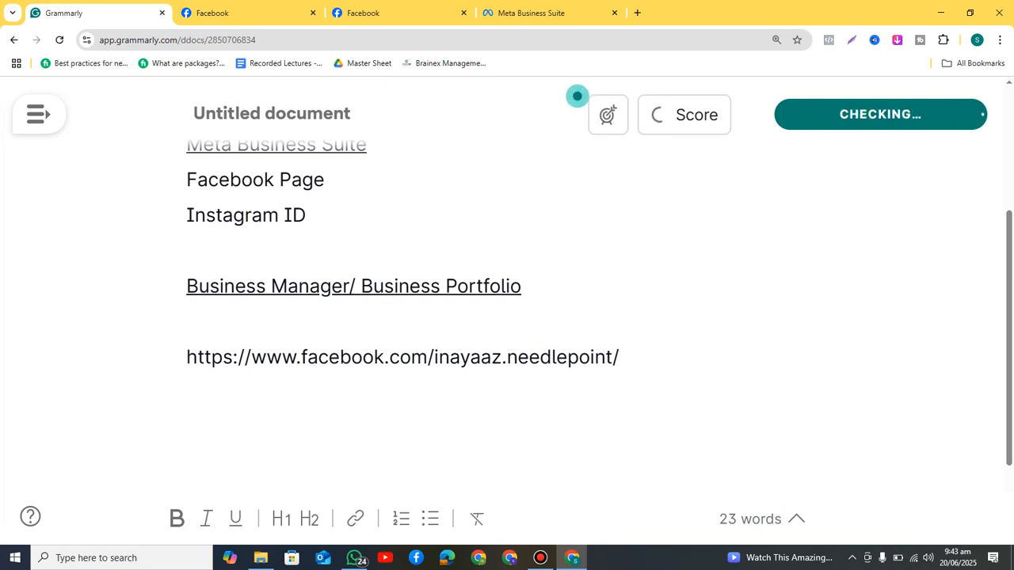
key("Delete")
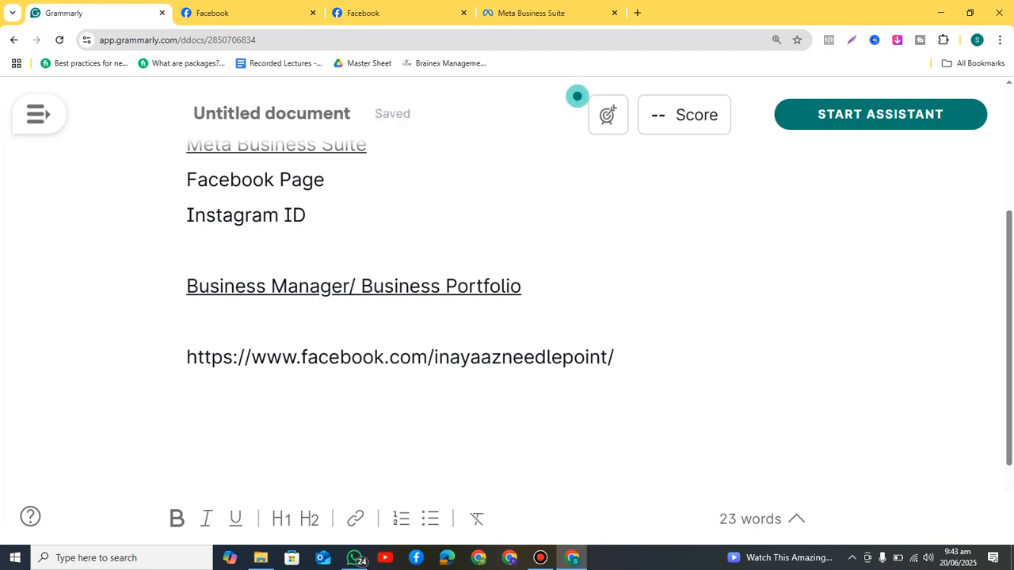
Step: Delete the pasted link line and go back to the Add an existing Page dialog
key("shift+Left")
key("shift+Left")
key("shift+Left")
key("shift+Left")
key("shift+Left")
key("shift+Left")
key("shift+Left")
key("shift+Left")
key("shift+Left")
key("shift+Left")
key("shift+Left")
key("shift+Left")
key("shift+Left")
key("shift+Left")
key("shift+Left")
key("shift+Left")
key("shift+Left")
key("shift+Left")
key("shift+Left")
key("shift+Left")
key("BackSpace")
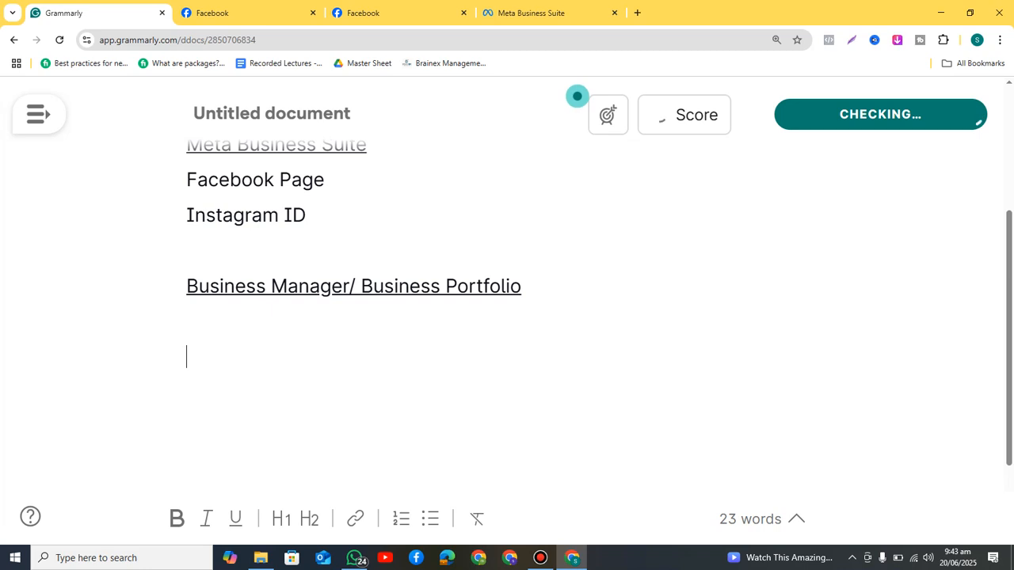
left_click(531, 12)
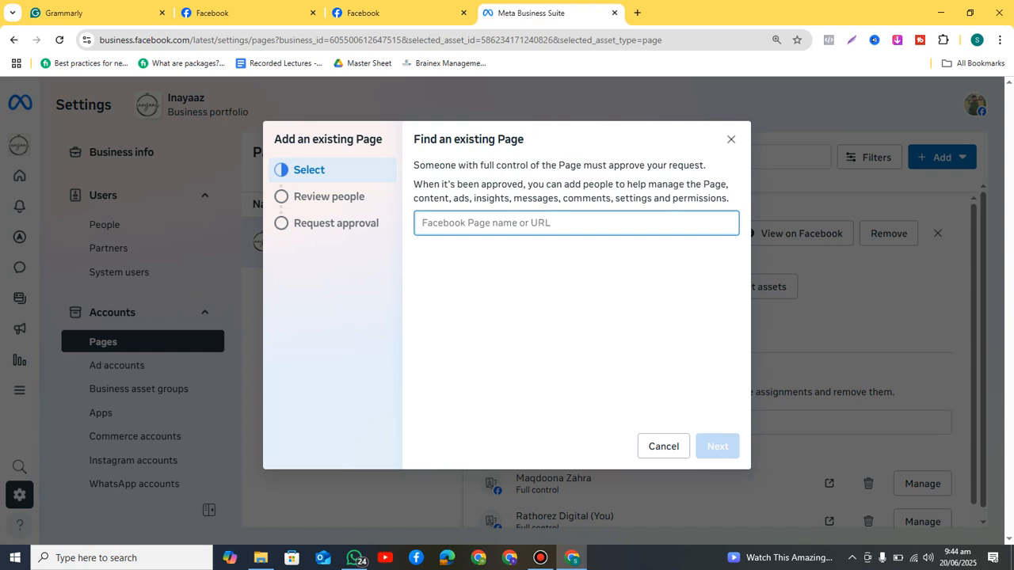
Step: Paste the Inayaaz Page address into Find an existing Page and select the suggested Page
left_click(396, 13)
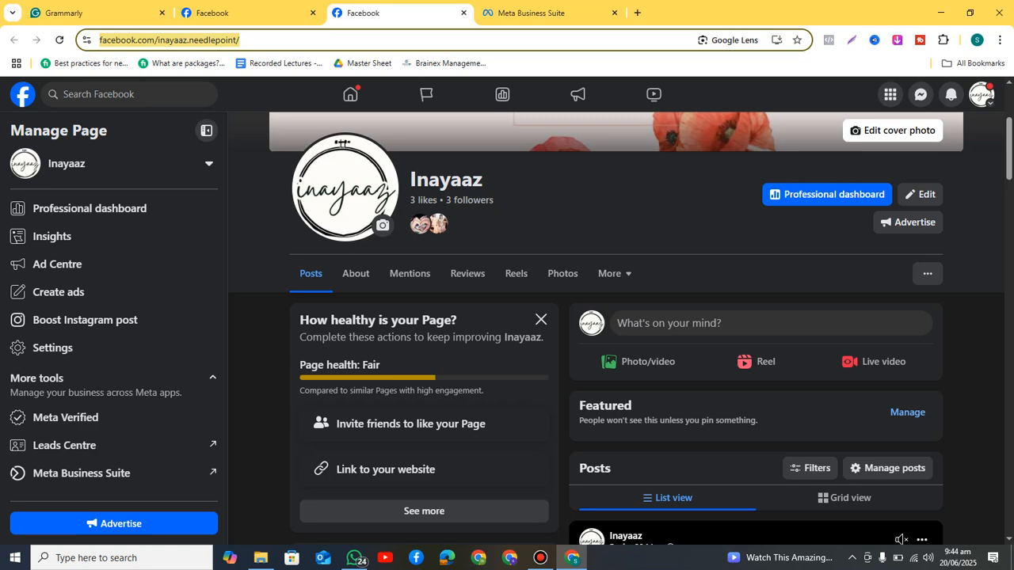
left_click(564, 13)
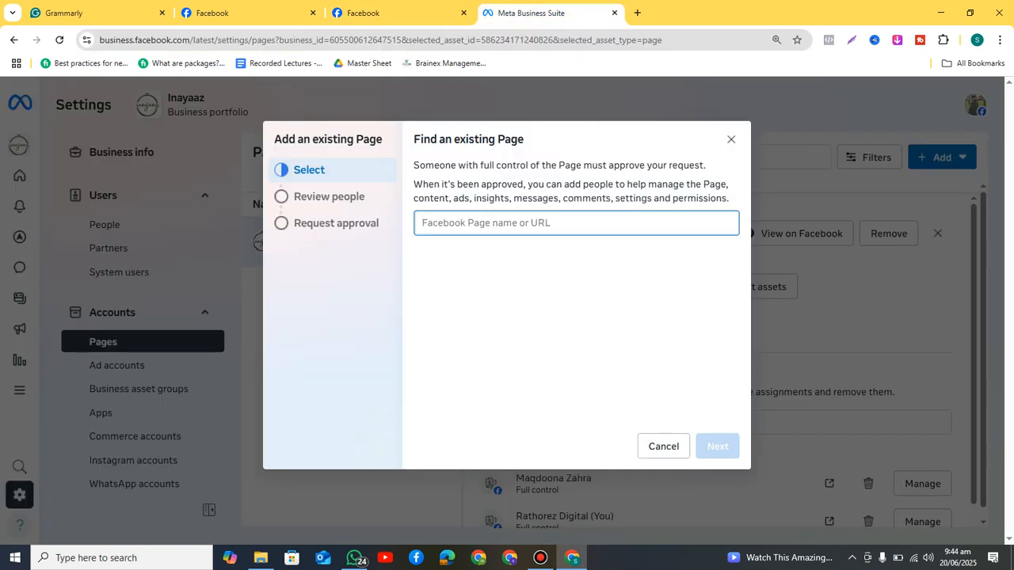
key("ctrl+v")
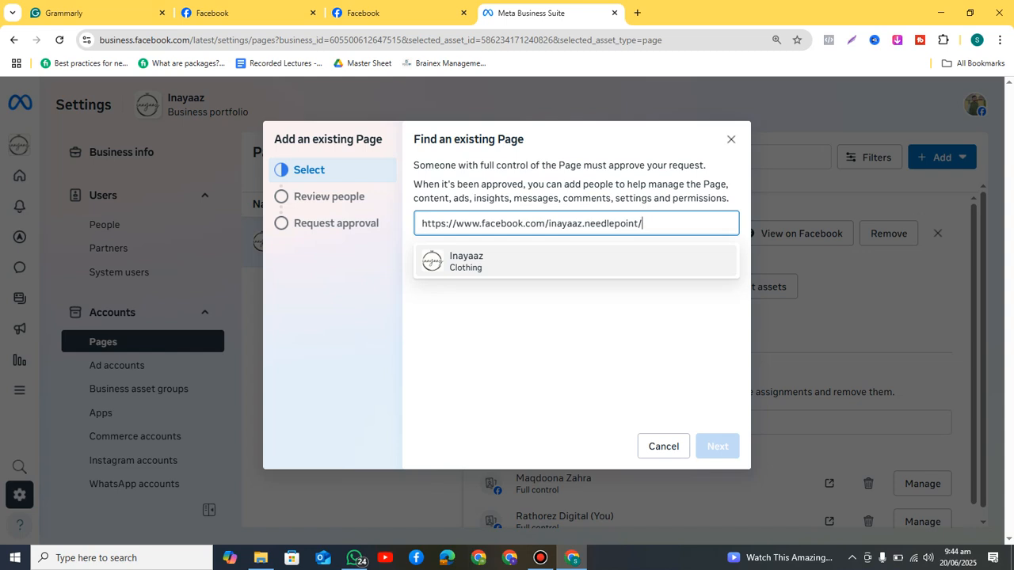
key("Return")
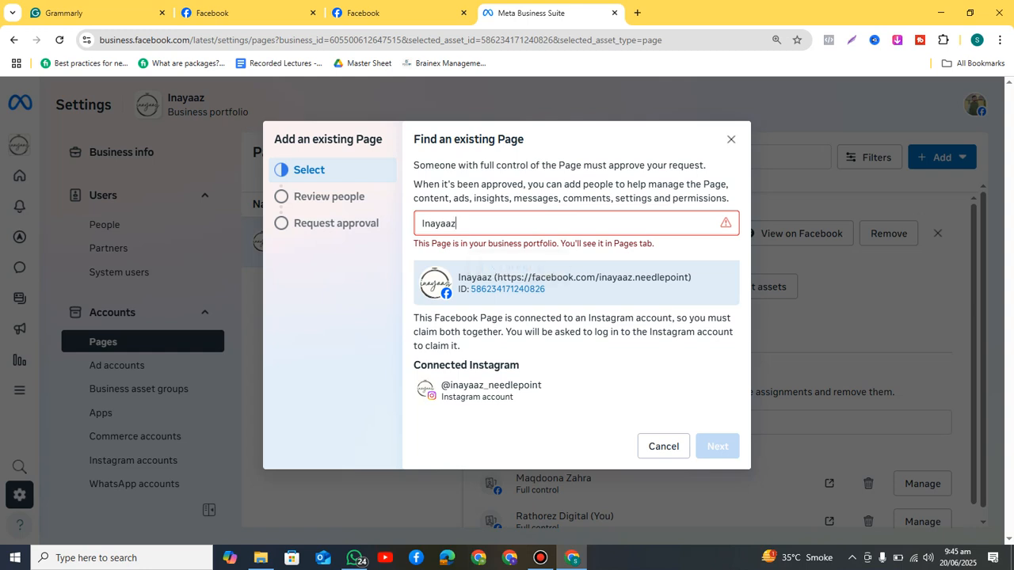
Step: Clear the Page search and close the Add an existing Page dialog
key("ctrl+a")
key("BackSpace")
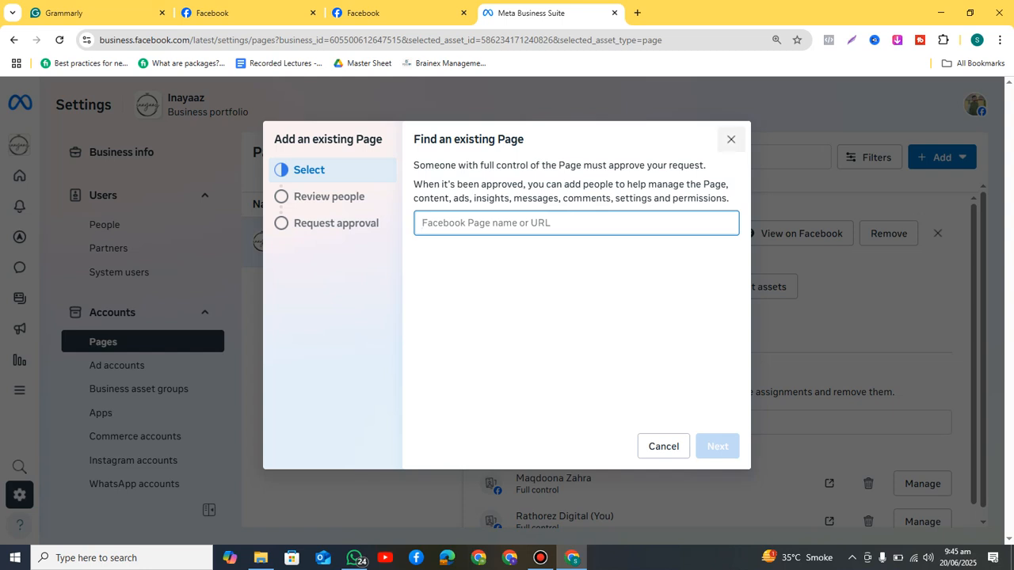
left_click(731, 140)
Step: Choose 'Request shared access to a Facebook Page' from Add and focus the Page name or URL field
left_click(942, 156)
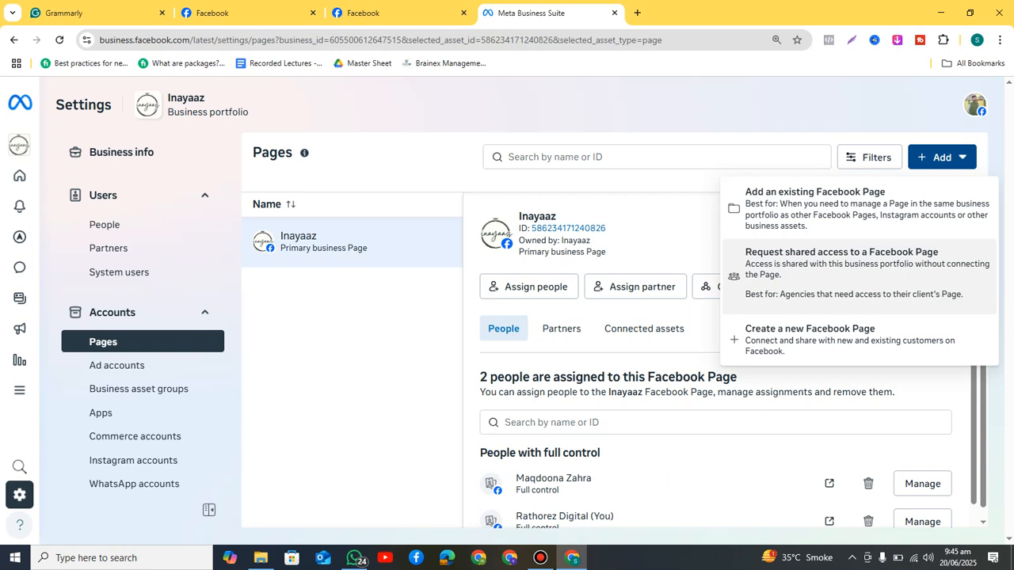
left_click(841, 269)
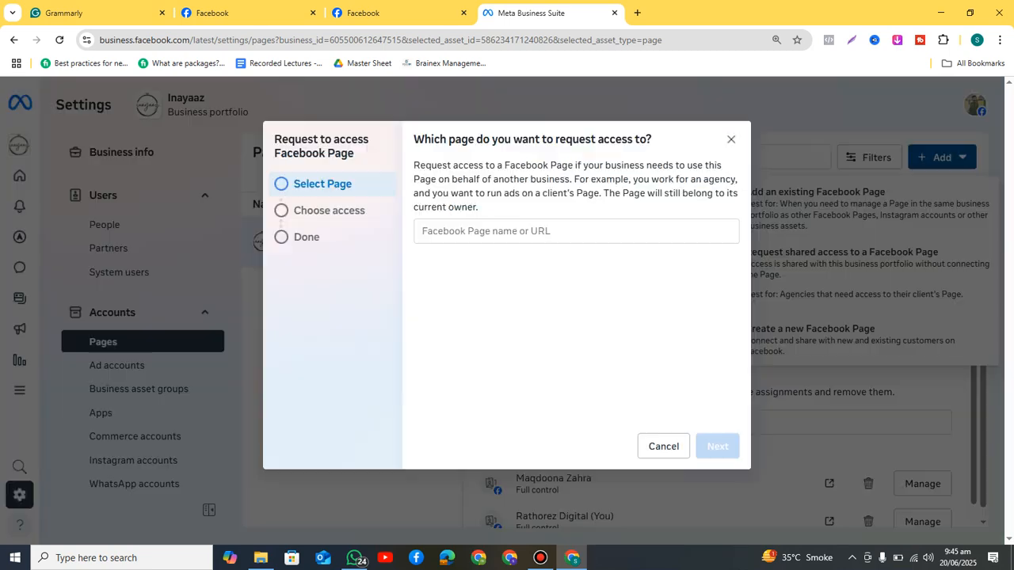
left_click(575, 232)
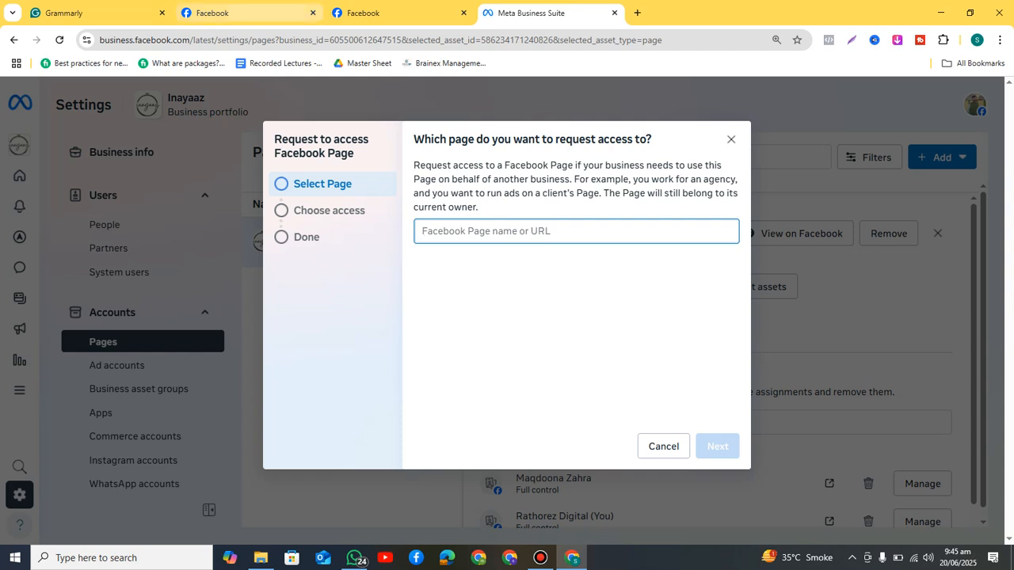
Step: Open the Aadi Collection Men's Wear Page in a new tab and copy its web address
left_click(238, 13)
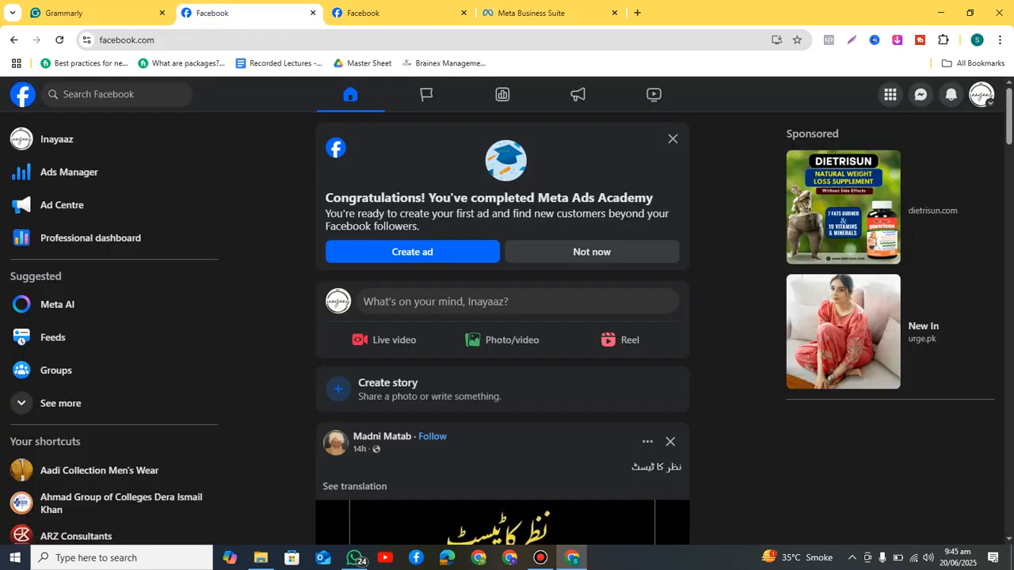
right_click(124, 469)
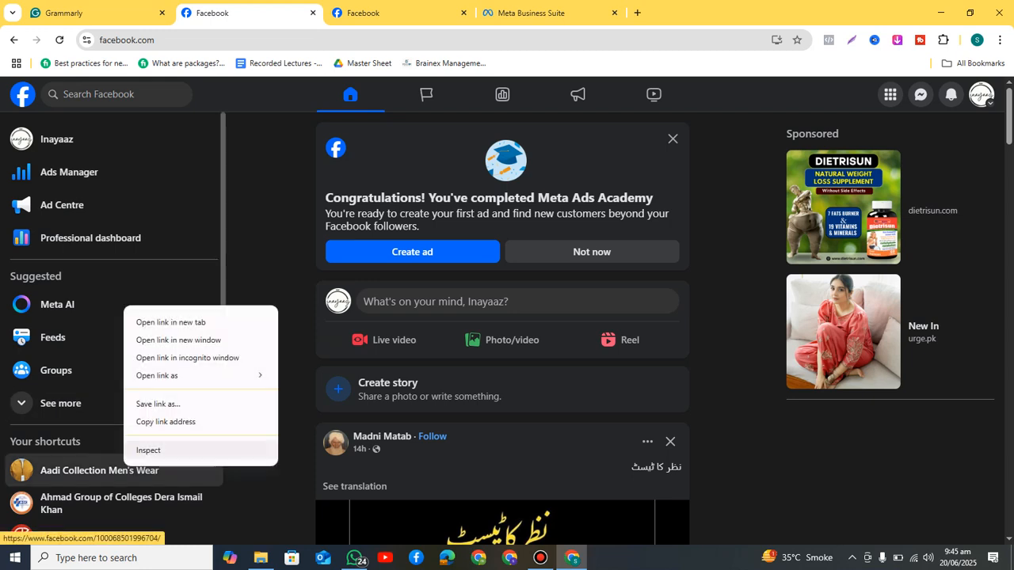
left_click(170, 322)
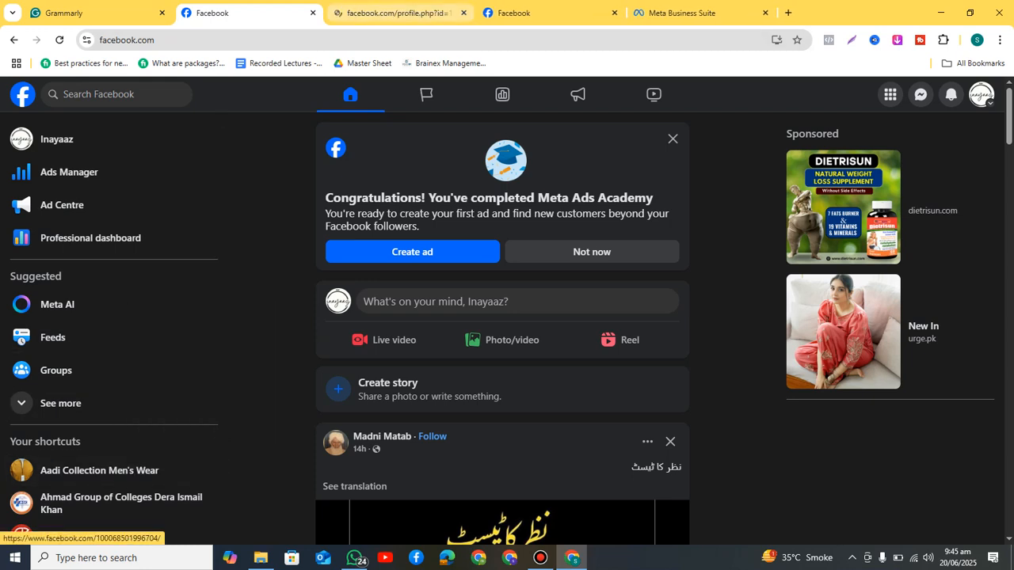
left_click(380, 12)
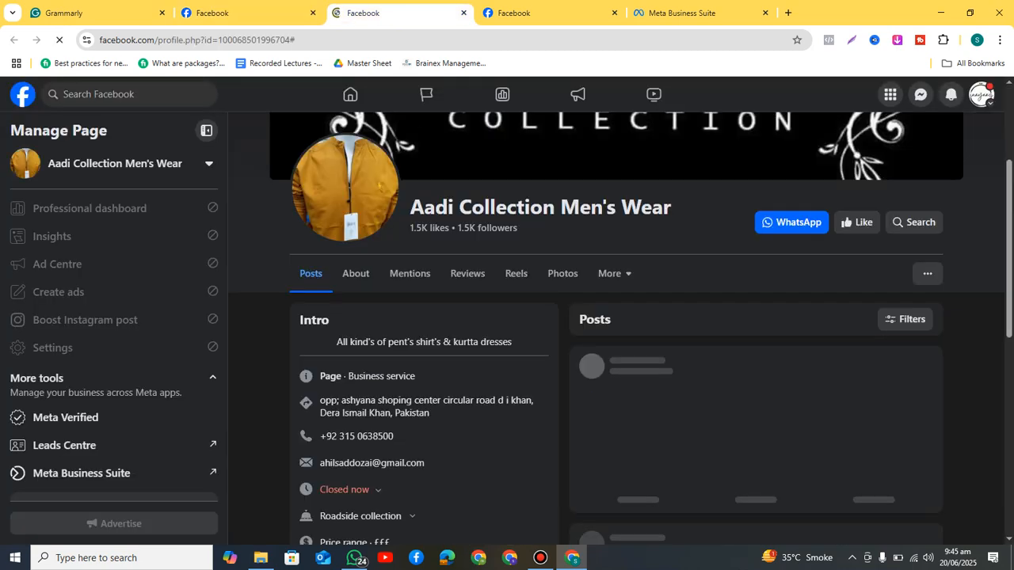
left_click(286, 40)
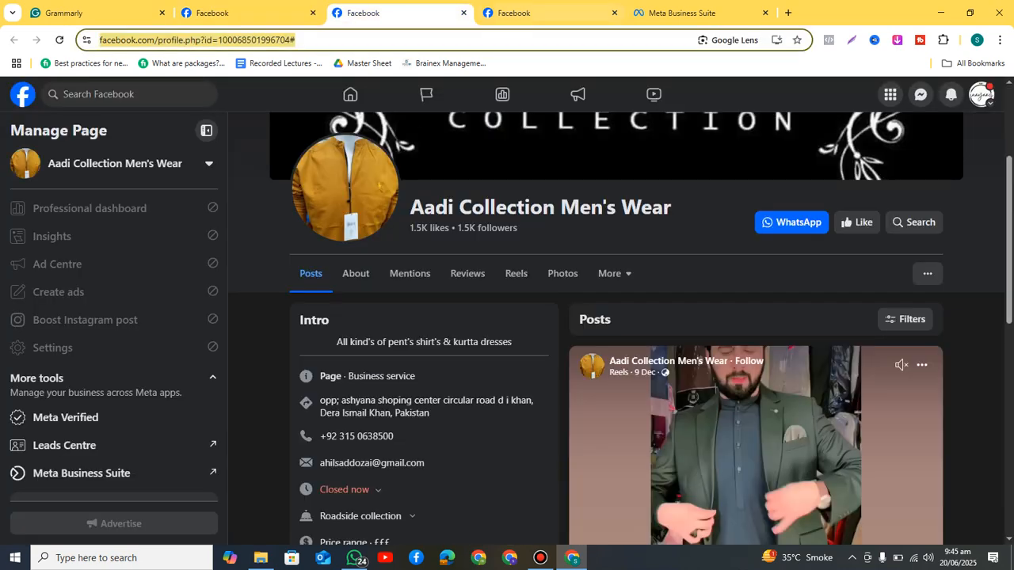
left_click(681, 12)
Step: Paste the Aadi Collection address, pick the Aadi Collection Men's Wear Page, and continue
key("ctrl+v")
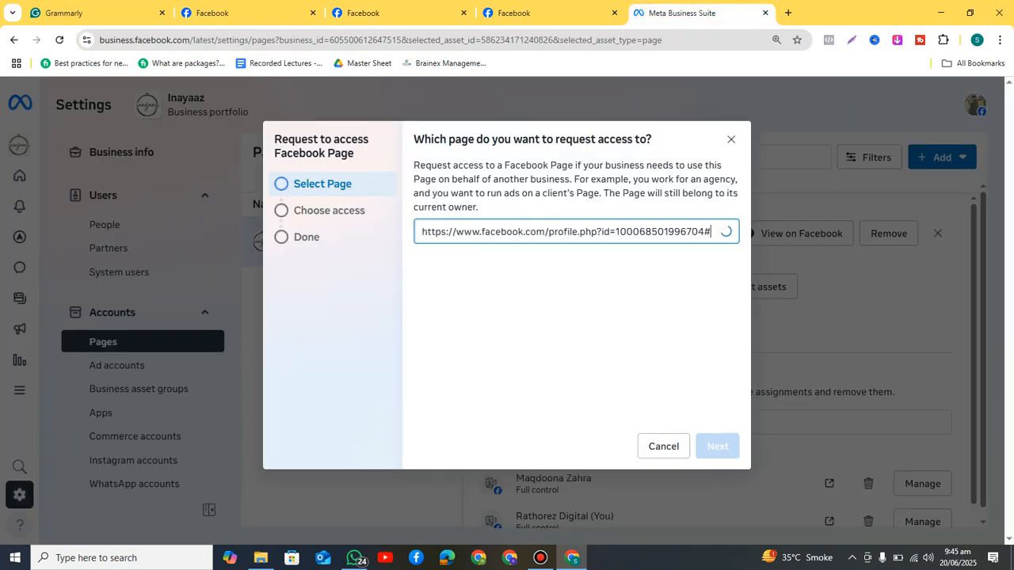
left_click(575, 270)
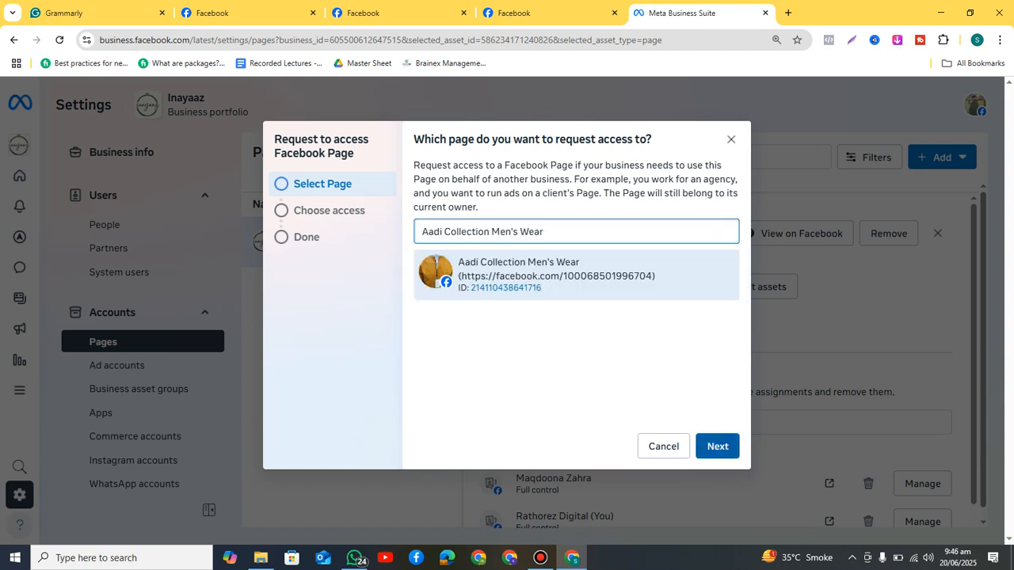
left_click(717, 446)
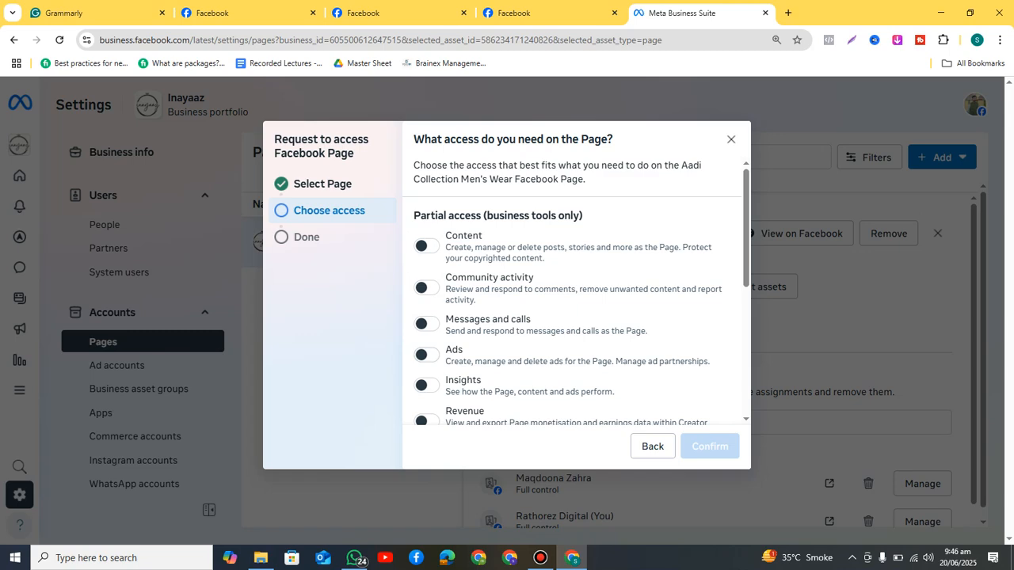
Step: Switch on 'Partial access (business tools and Facebook)' covering content, messages, community activity, ads and insights
scroll(576, 289, "down", 2)
scroll(575, 289, "up", 2)
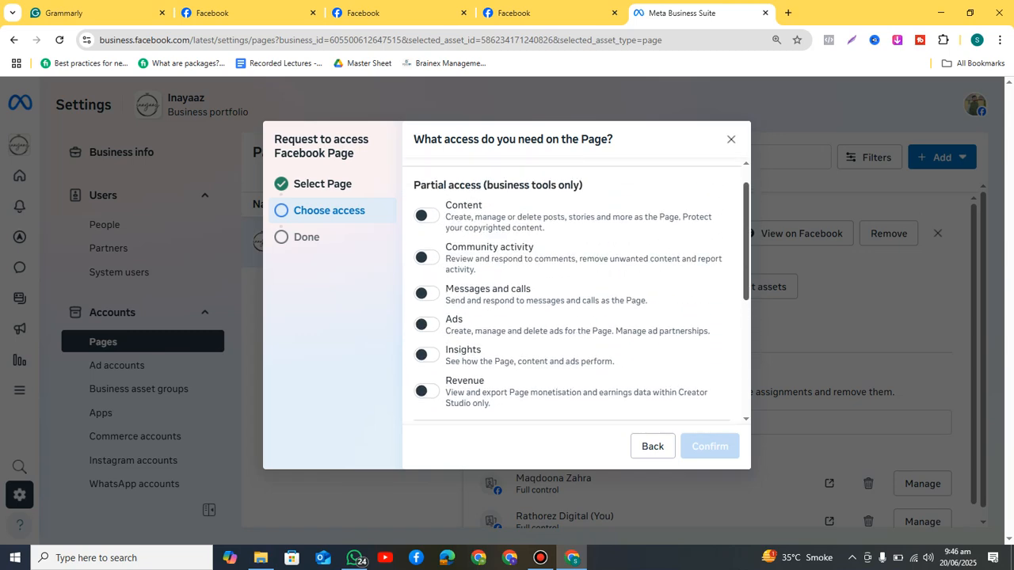
scroll(576, 289, "down", 1)
scroll(576, 289, "down", 2)
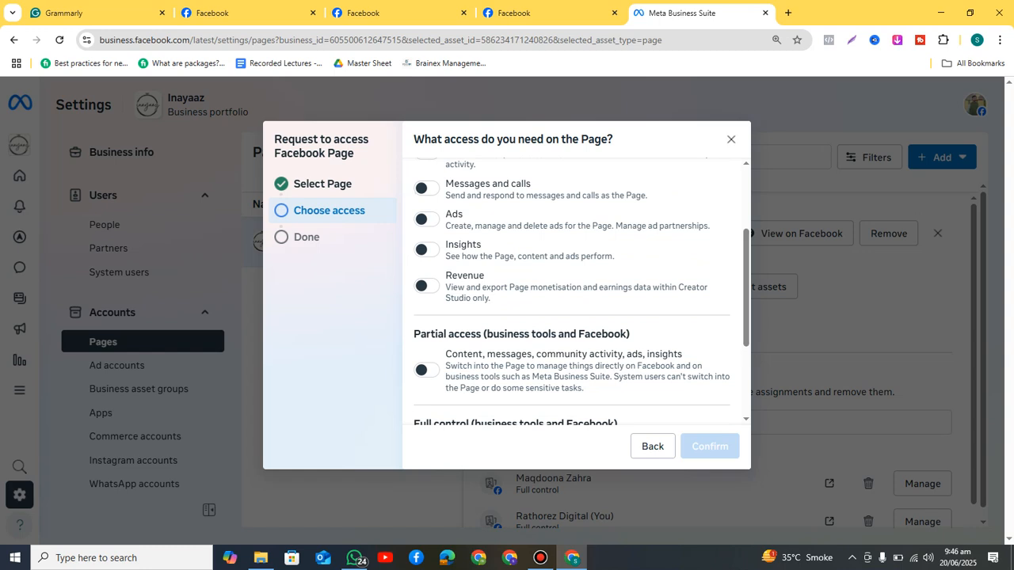
left_click(426, 370)
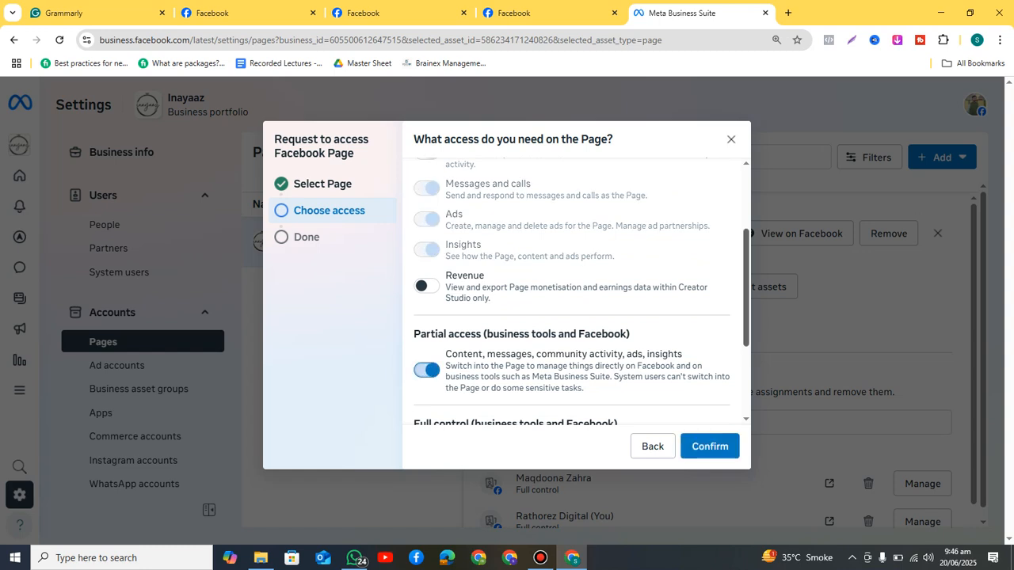
scroll(575, 289, "up", 2)
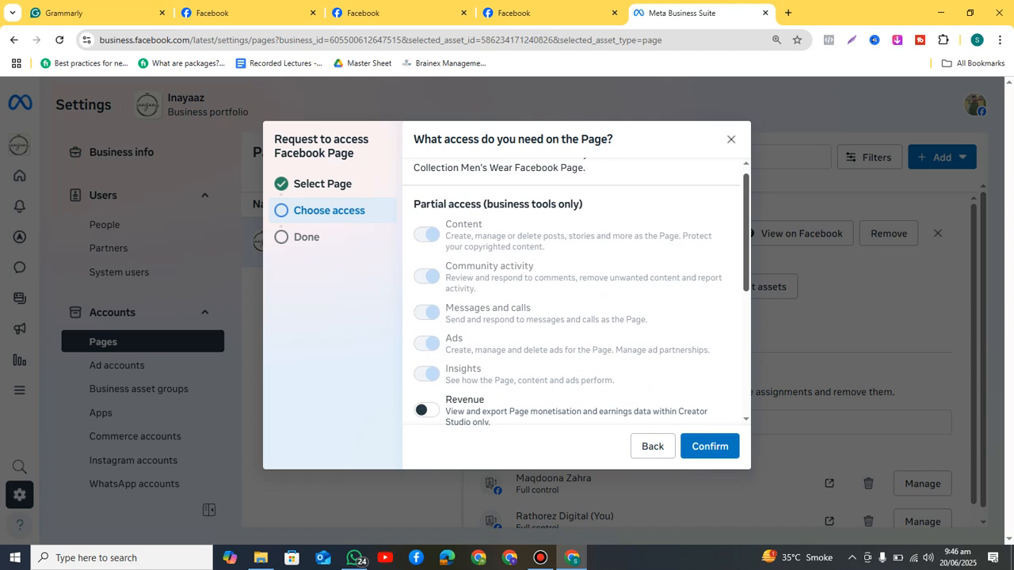
scroll(575, 295, "down", 5)
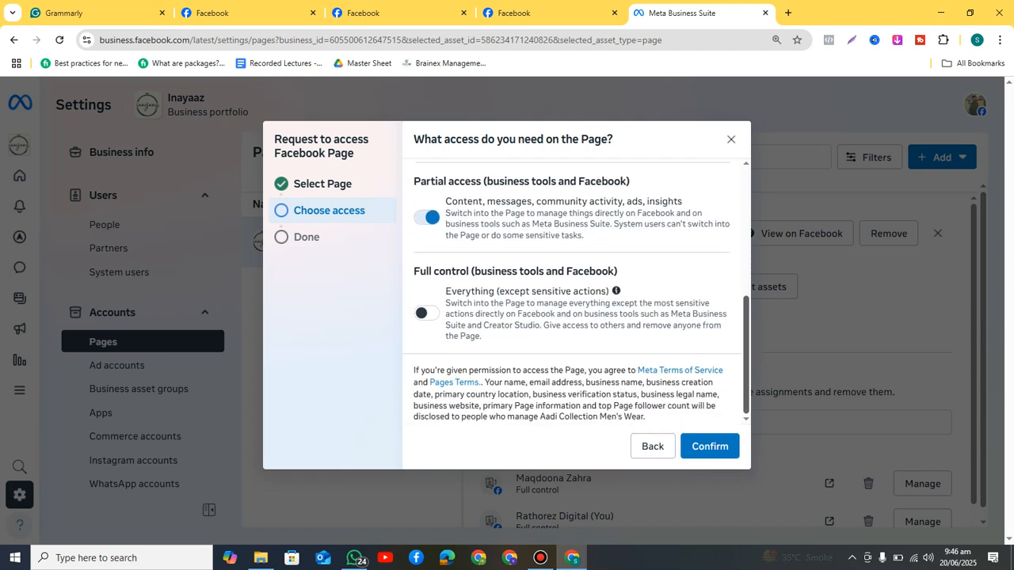
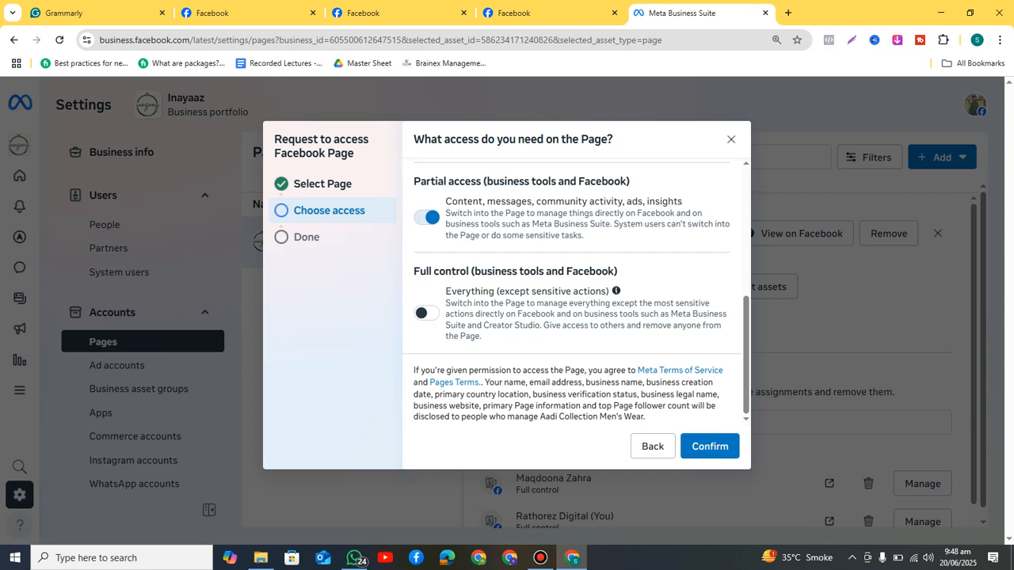
Step: Give the Aadi Collection Men's Wear Page 'Everything (except sensitive actions)' full control, confirm, and close the success dialog
left_click(426, 313)
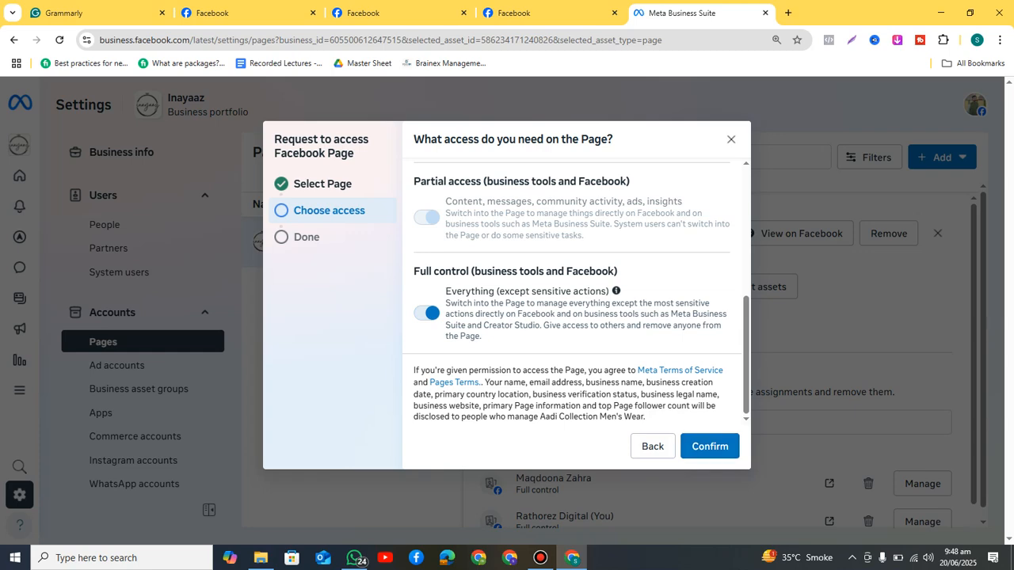
left_click(710, 445)
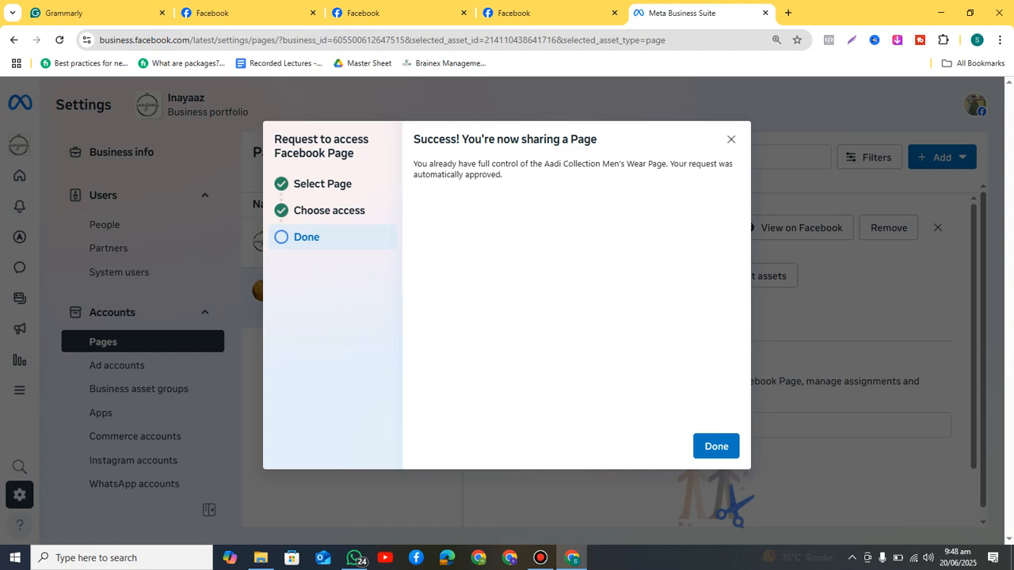
left_click(716, 446)
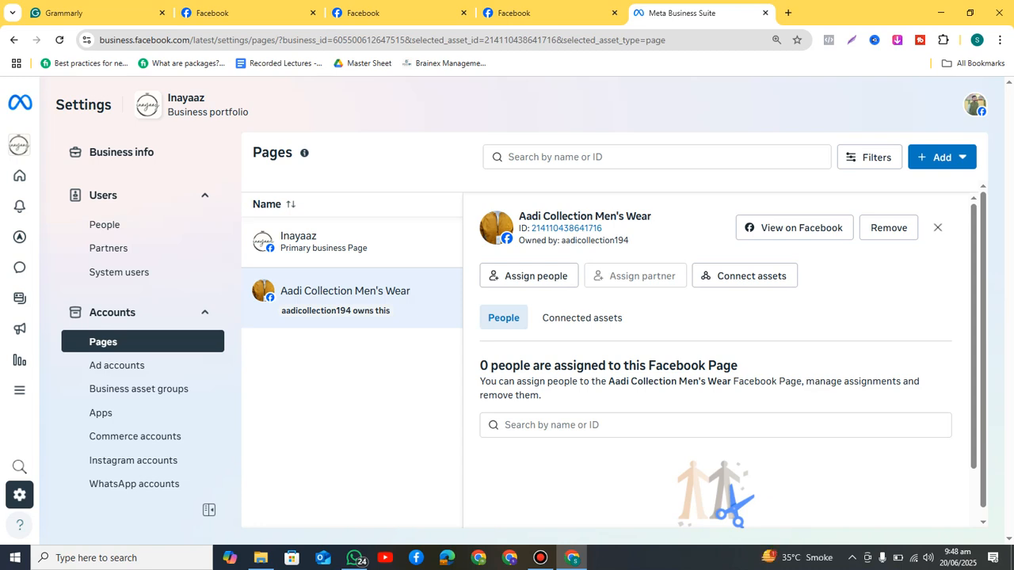
Step: Remove the Aadi Collection Men's Wear Page from the portfolio, then view the Inayaaz Page's details
left_click(889, 227)
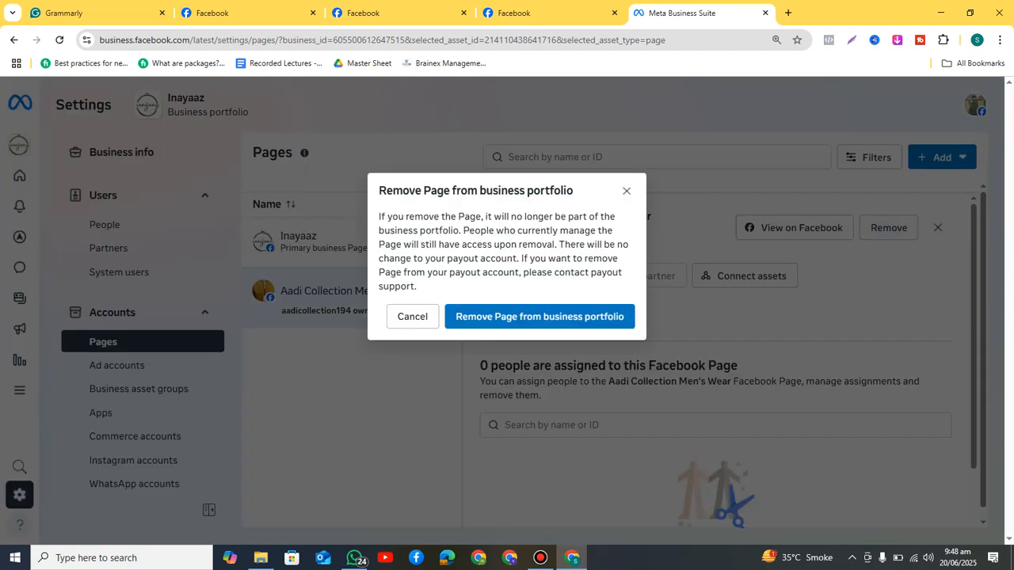
left_click(540, 317)
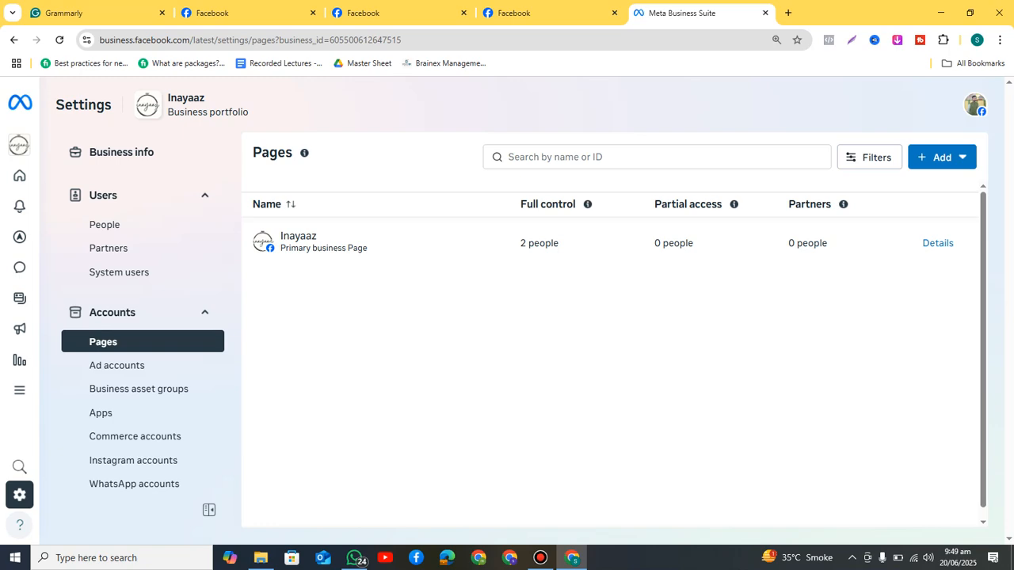
left_click(323, 242)
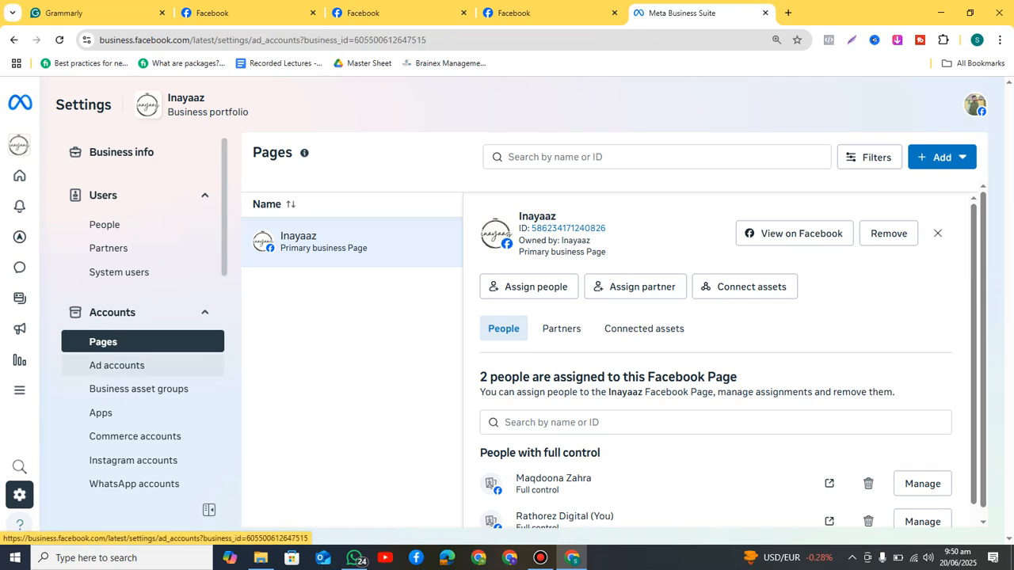
Step: Check the Inayaaz Ad Account, find the ad-account limit reached, and open a blank browser tab
left_click(118, 365)
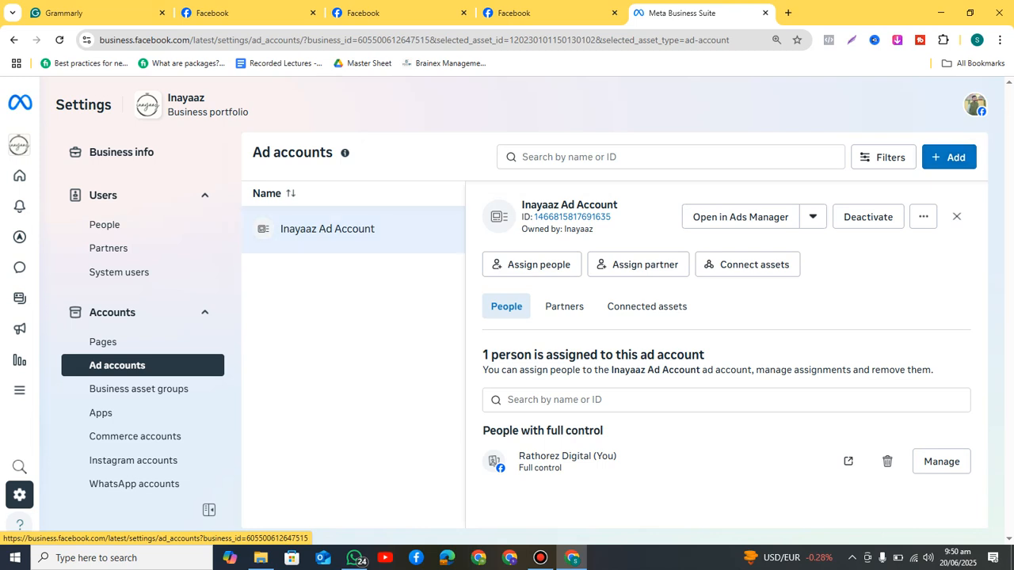
left_click(949, 157)
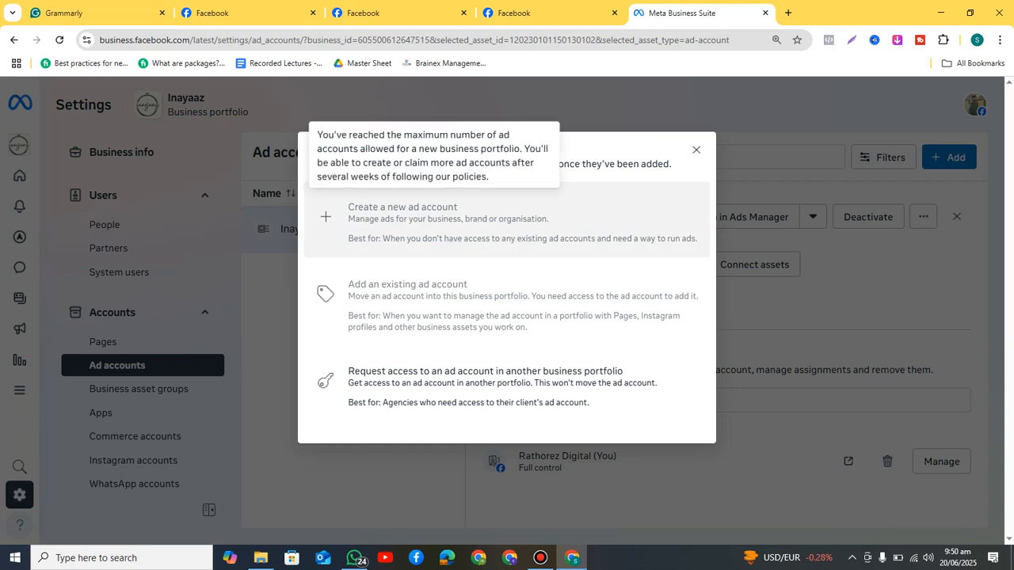
left_click(696, 150)
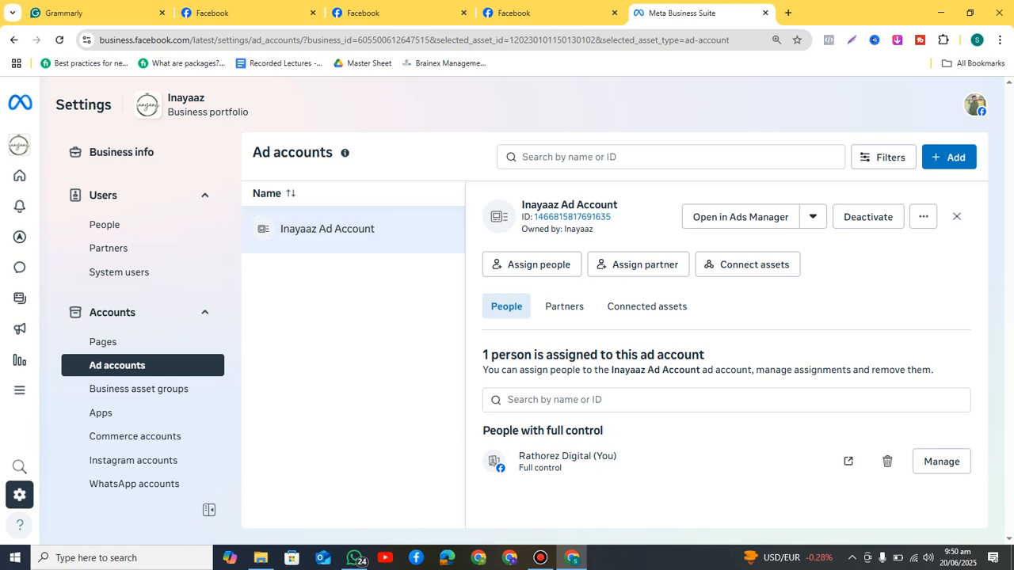
left_click(788, 12)
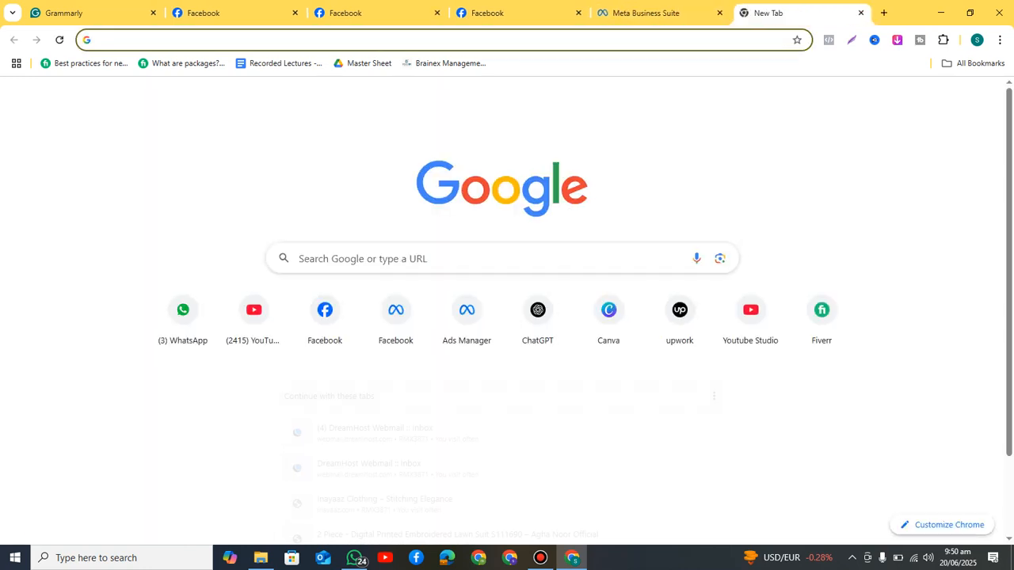
Step: Load the ABIDA Infertility ICSI & Maternity Services portfolio's Ad accounts page in the new tab
left_click(396, 317)
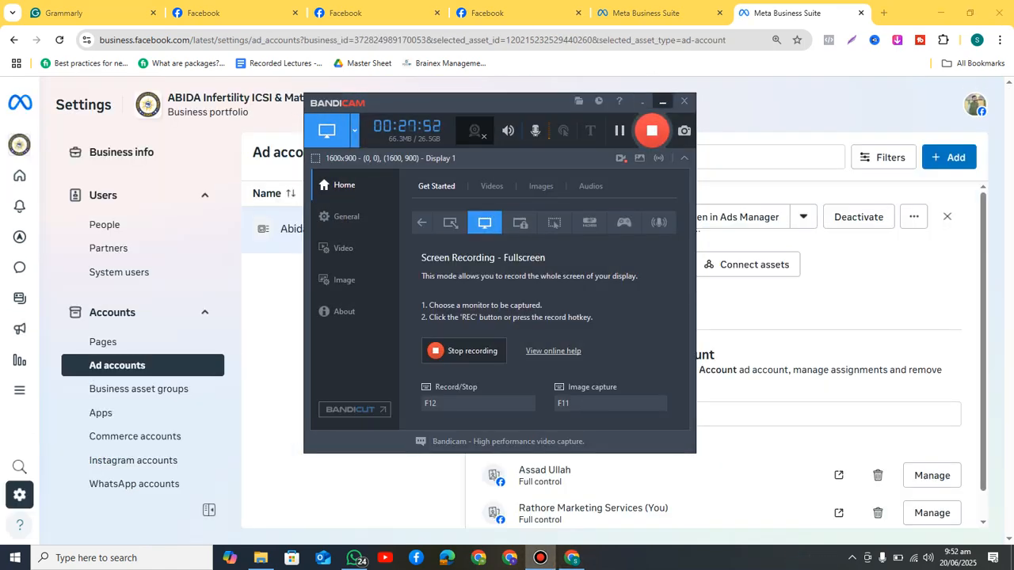
left_click(663, 101)
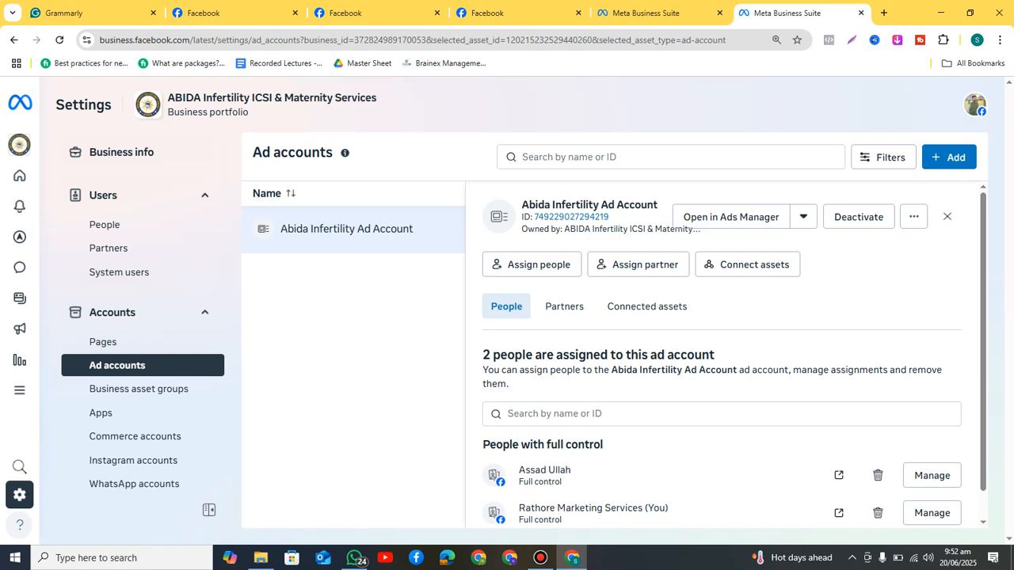
Step: Begin a brand-new ad account for the ABIDA portfolio, then open another blank tab
left_click(949, 157)
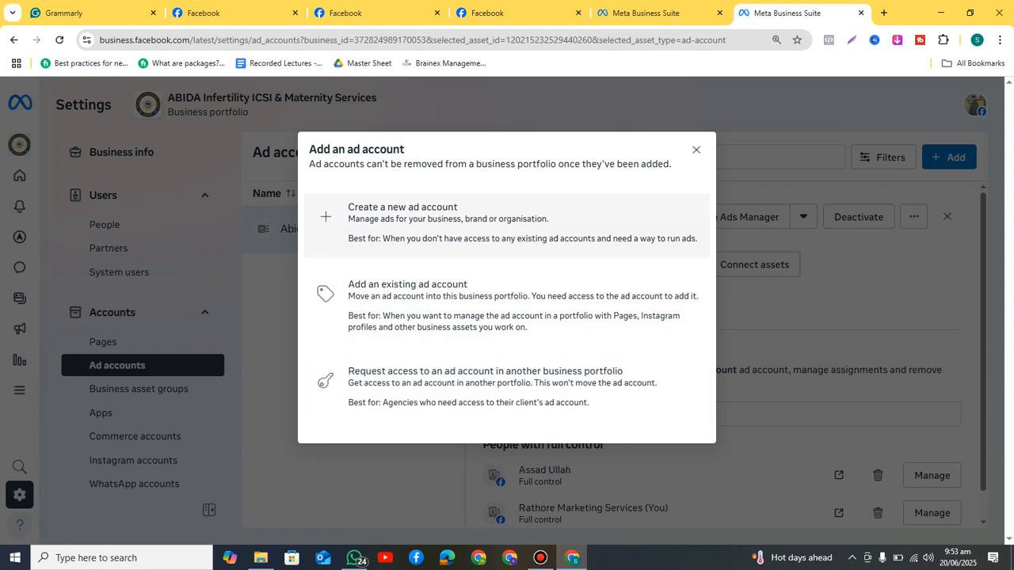
left_click(443, 222)
left_click(491, 202)
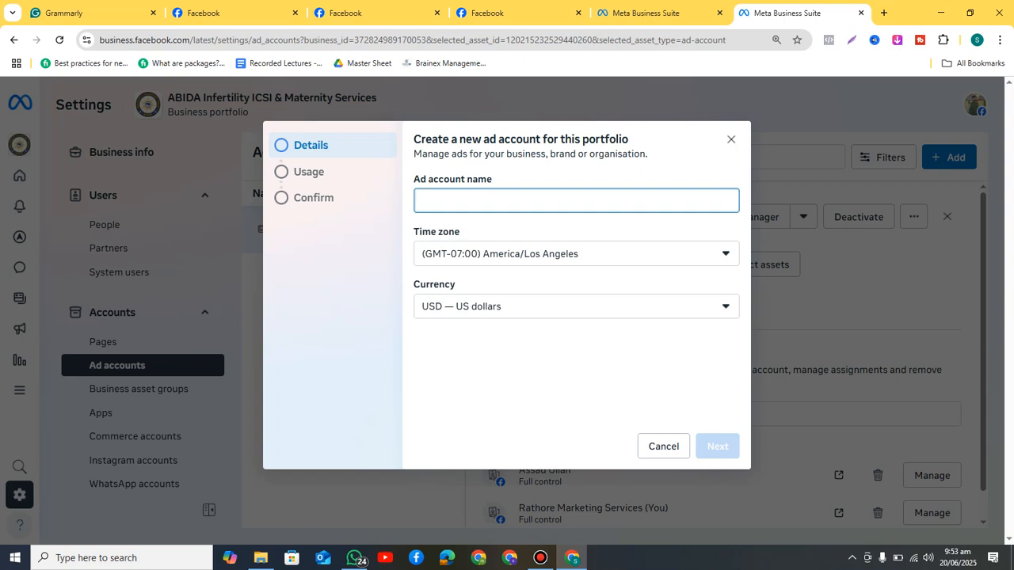
key("ctrl+t")
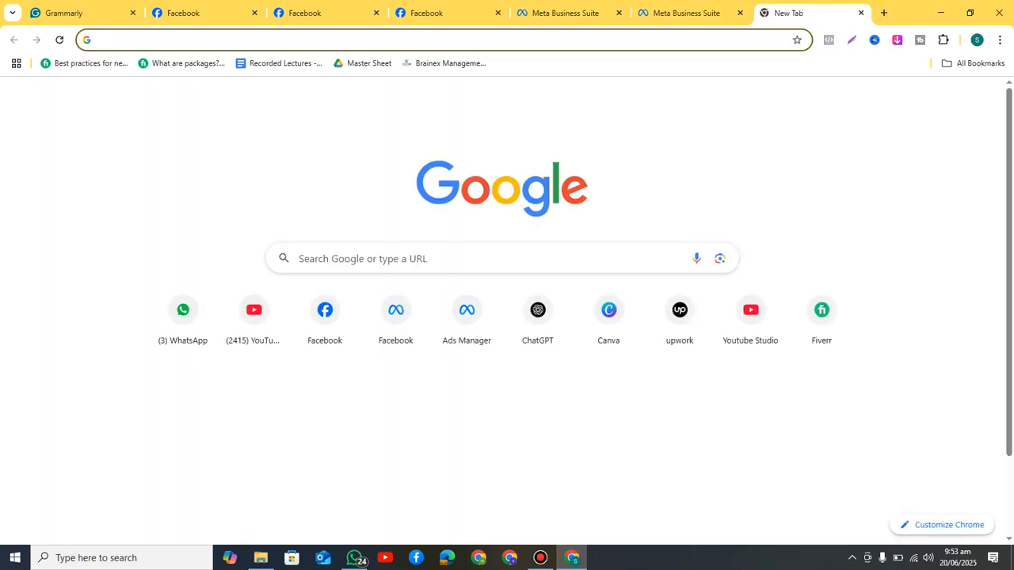
Step: Browse all businesses and ad accounts in Ads Manager, then return to the unfinished ad account form
left_click(466, 313)
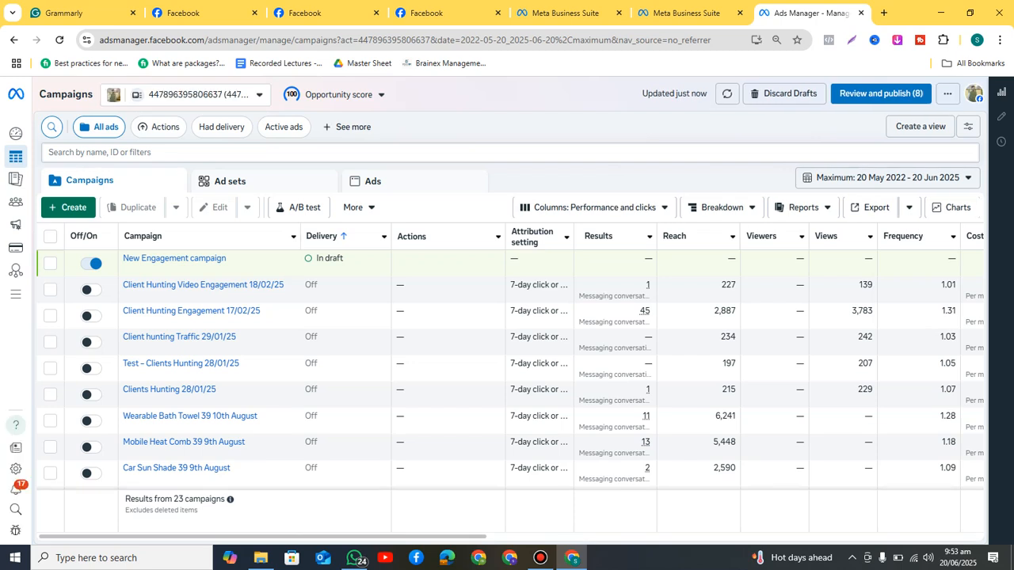
left_click(200, 94)
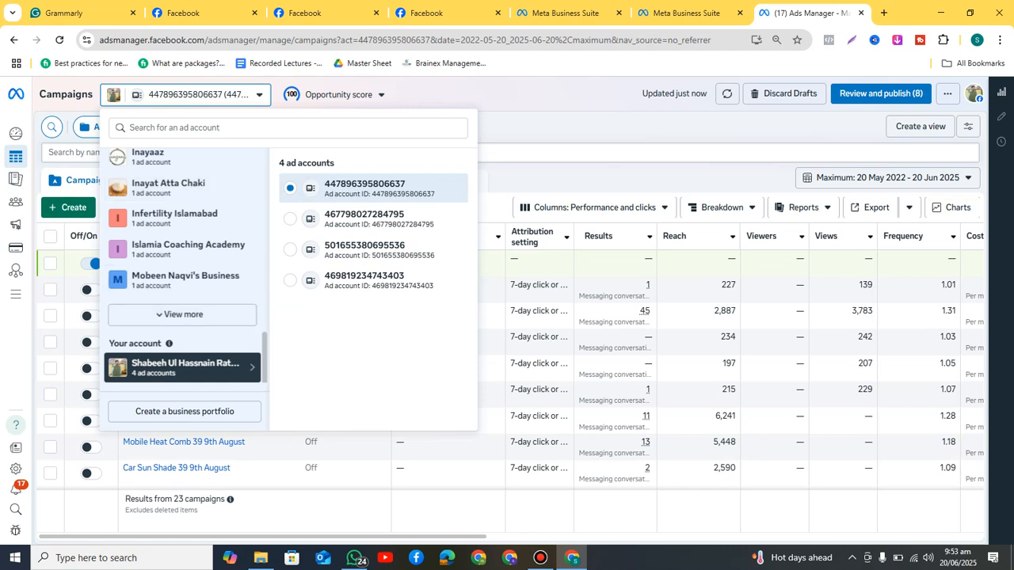
left_click(182, 315)
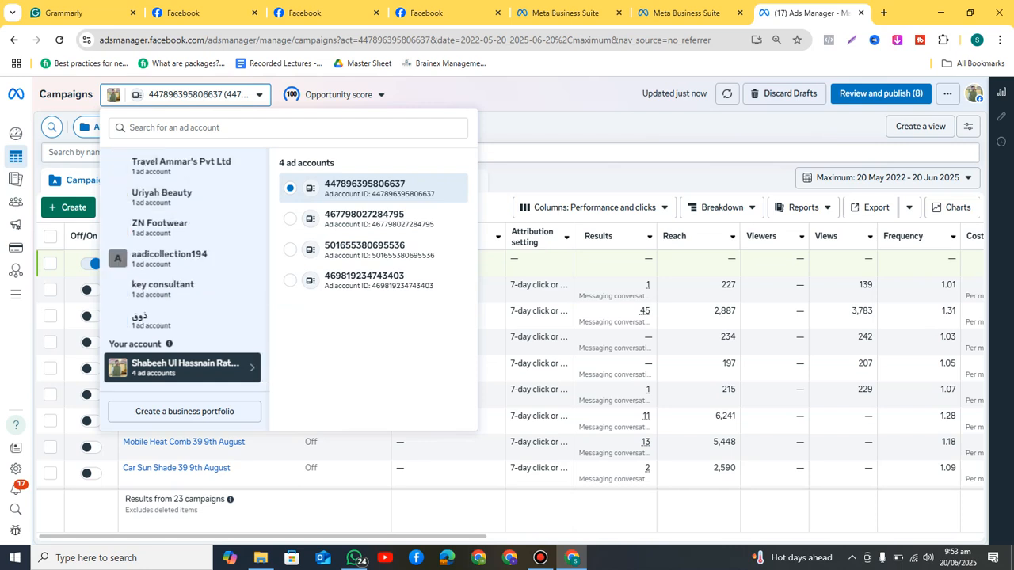
scroll(184, 269, "up", 3)
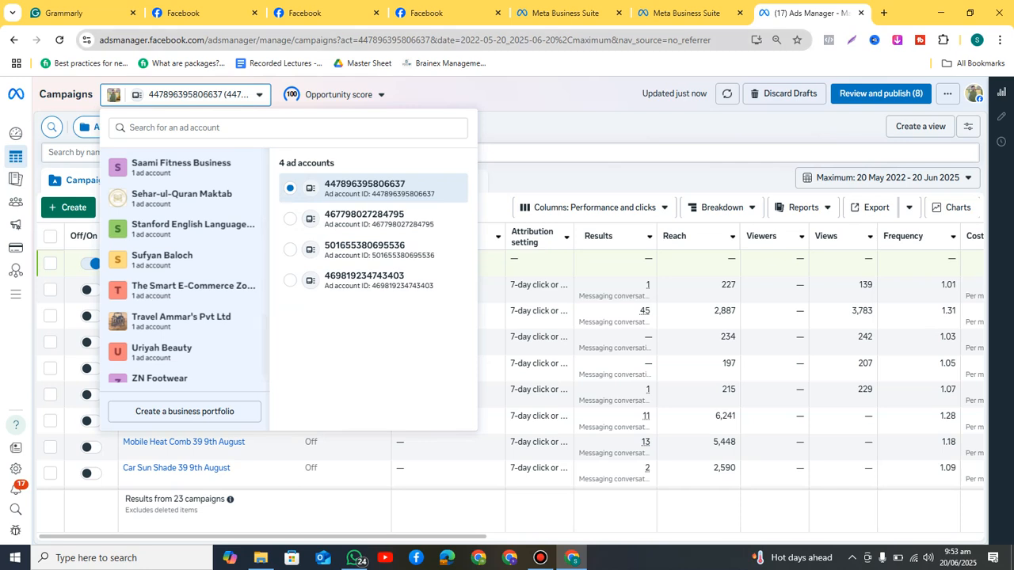
left_click(686, 12)
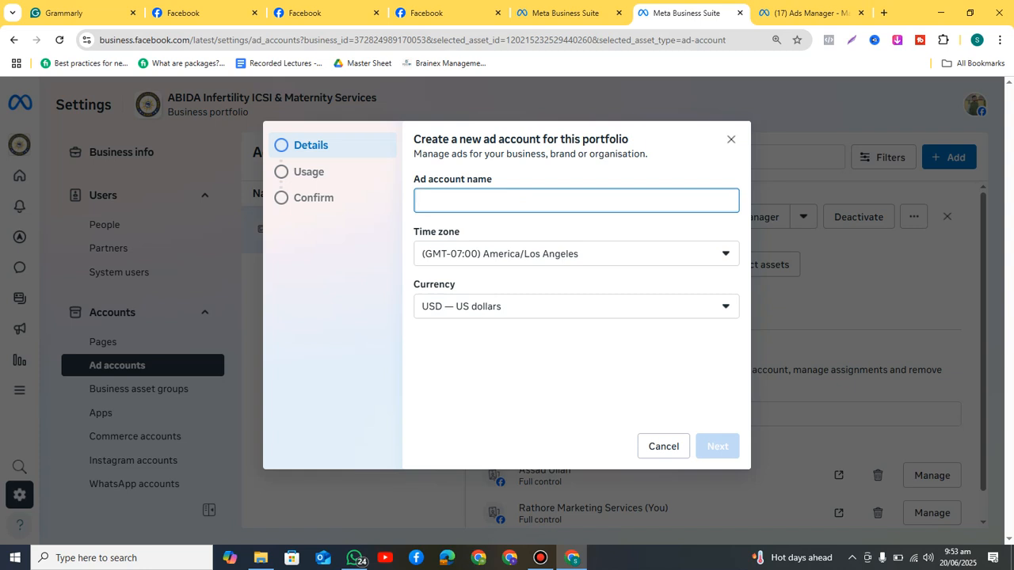
Step: Enter 'Medical Lab Ad Account' as the new ad account's name
type("Medical L")
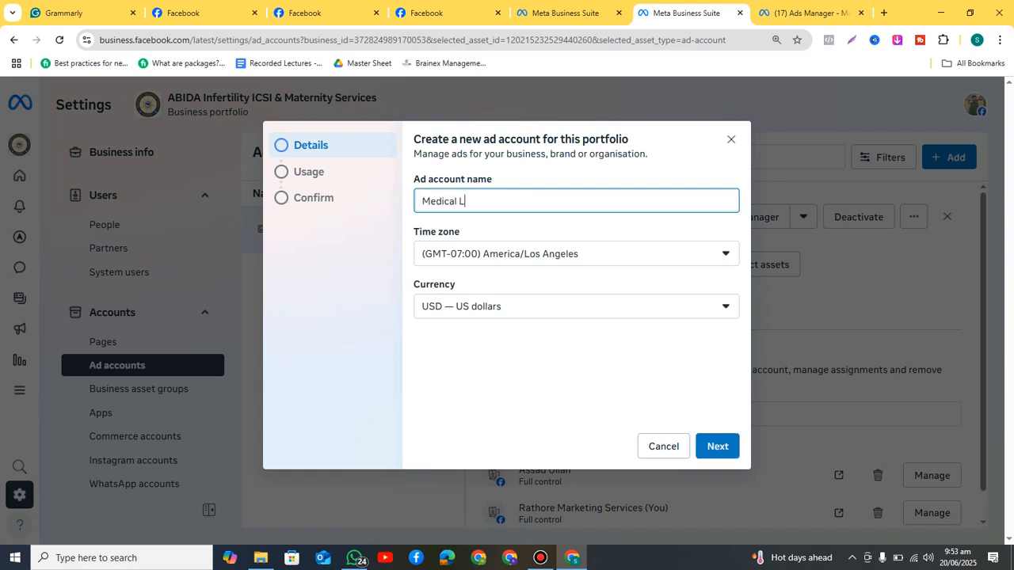
type("ab Ad Account")
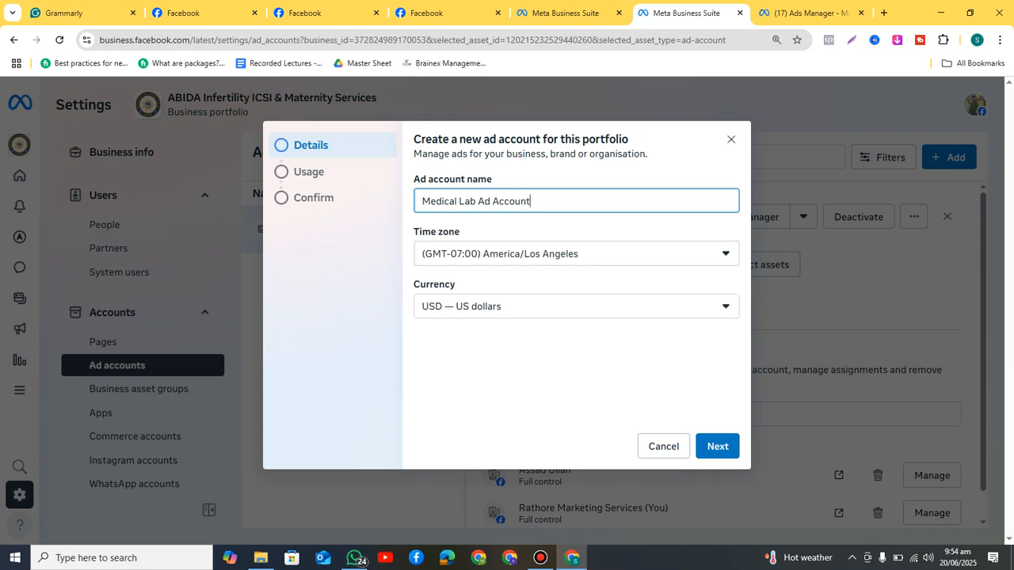
Step: Search Google for Australia's current time, mark its +10 offset, and return to the ad account form
key("ctrl+t")
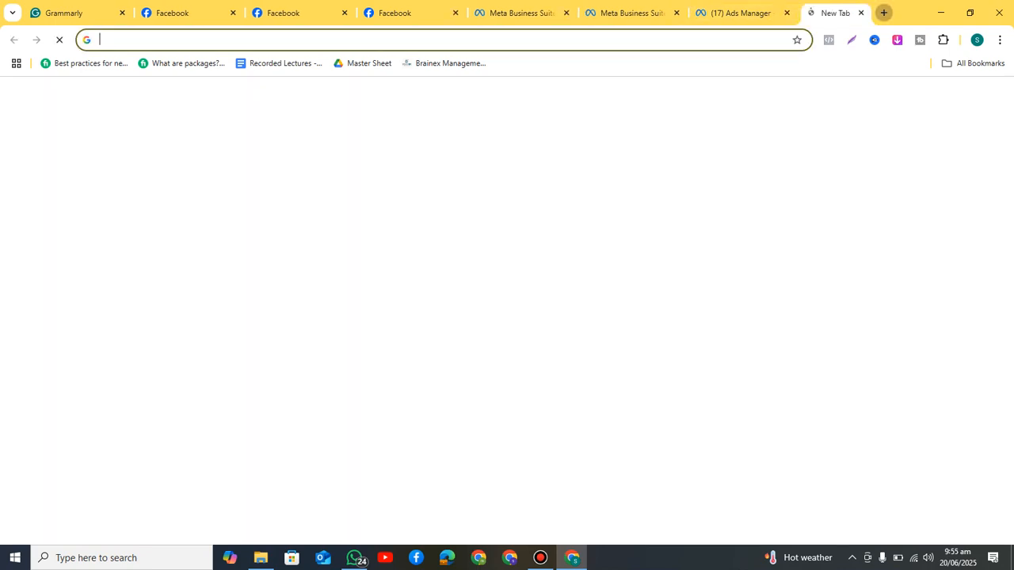
type("aus")
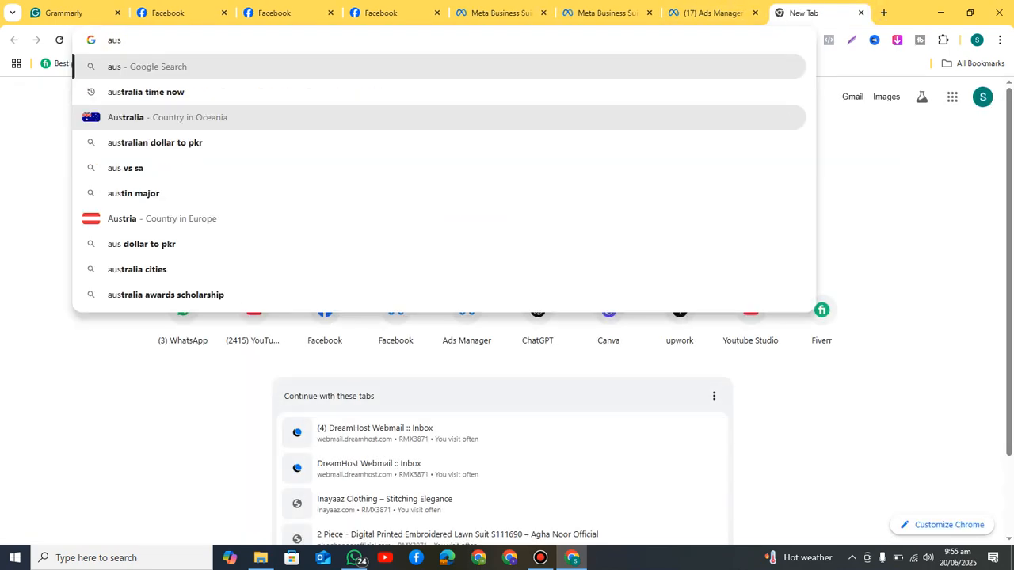
left_click(146, 92)
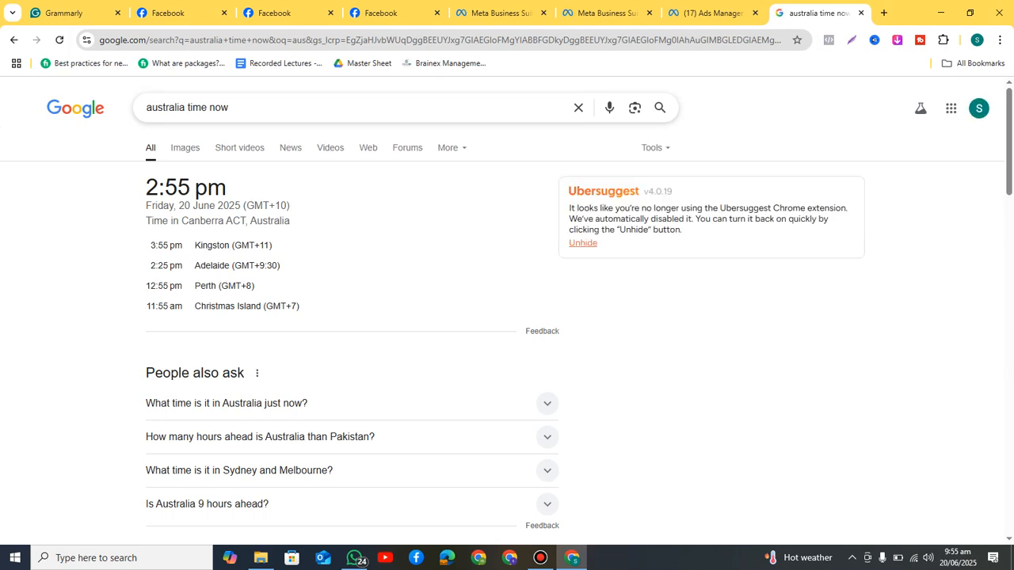
left_click_drag(268, 205, 287, 205)
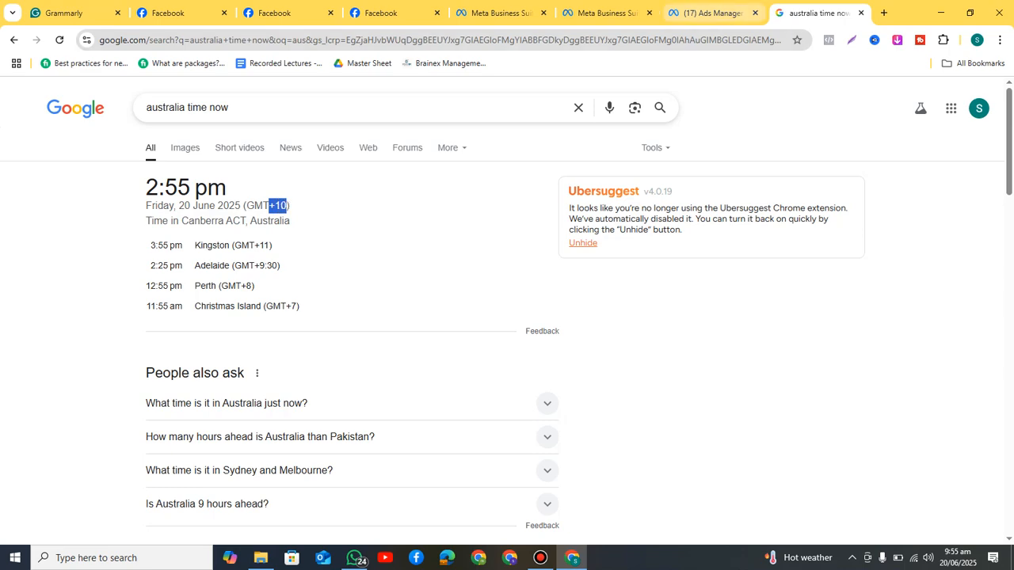
left_click(713, 13)
left_click(605, 13)
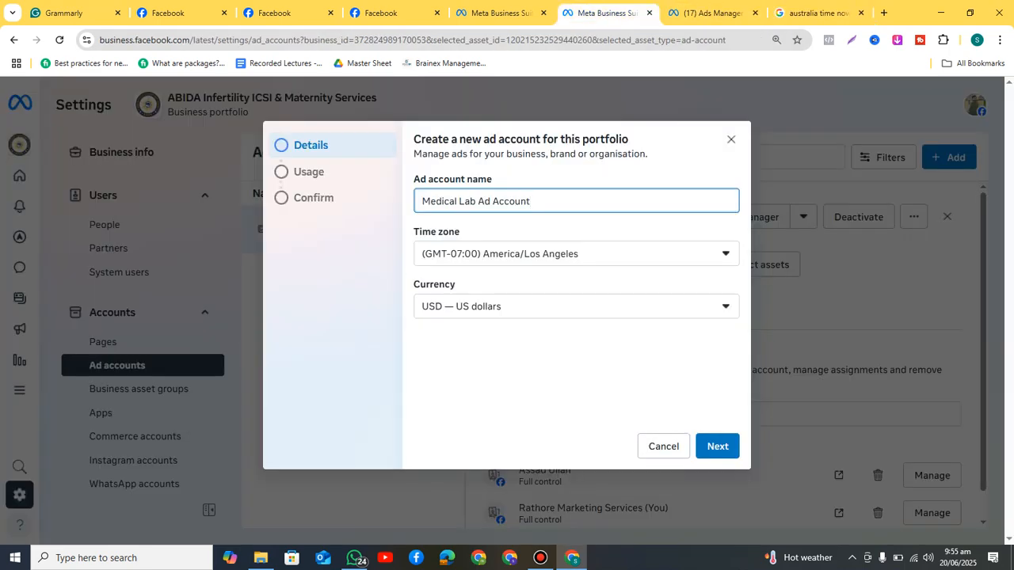
Step: Search 'kara' in the Time zone list and choose (GMT+05:00) Asia/Karachi
left_click(576, 253)
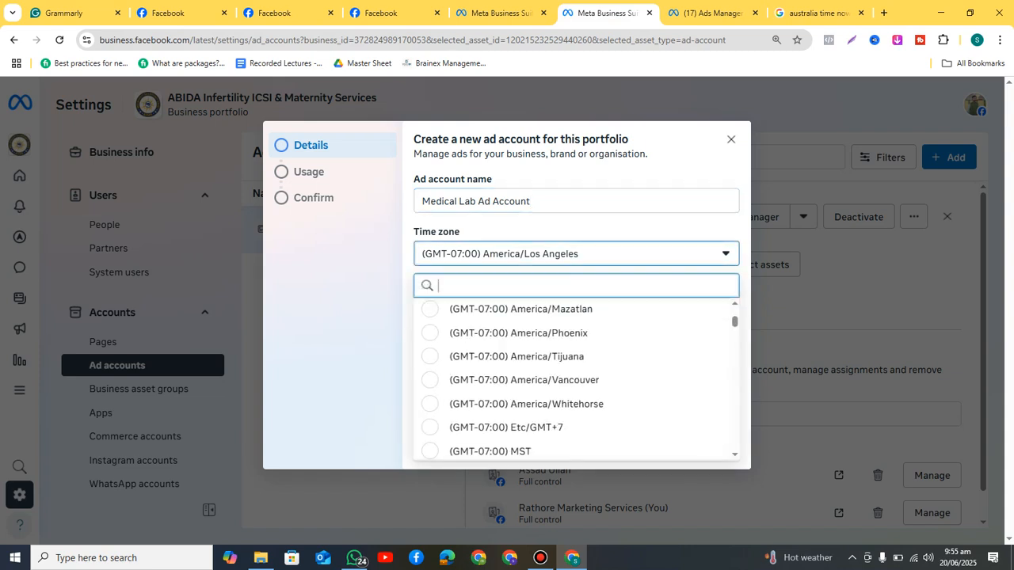
type("kara")
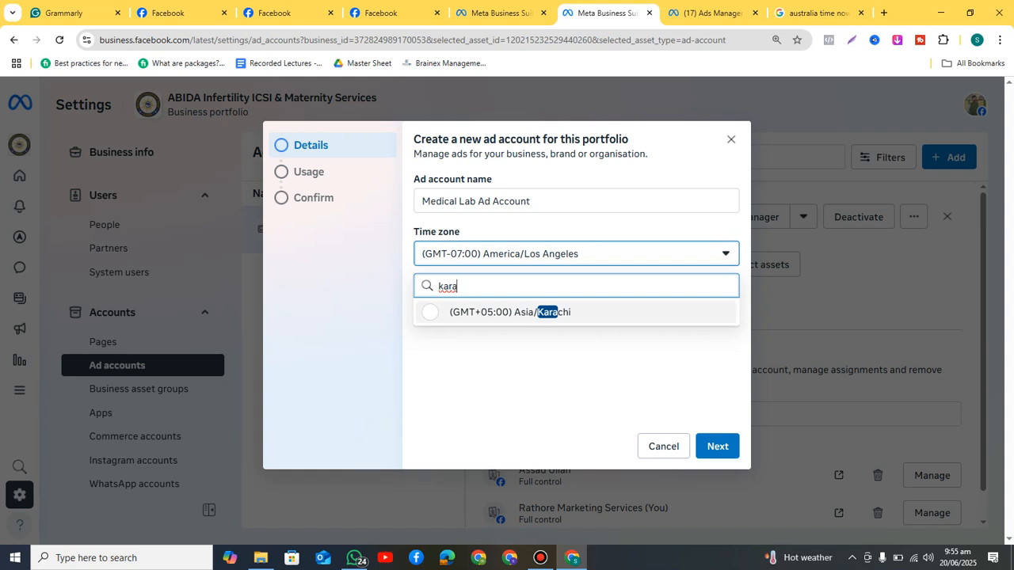
left_click(510, 312)
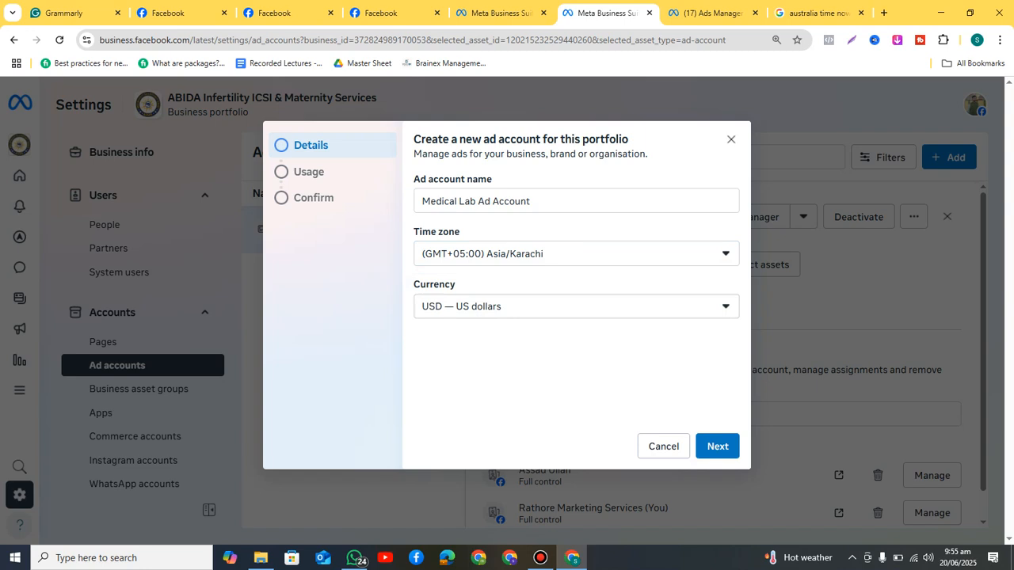
Step: Switch back to the 'australia time now' Google results tab
left_click(816, 13)
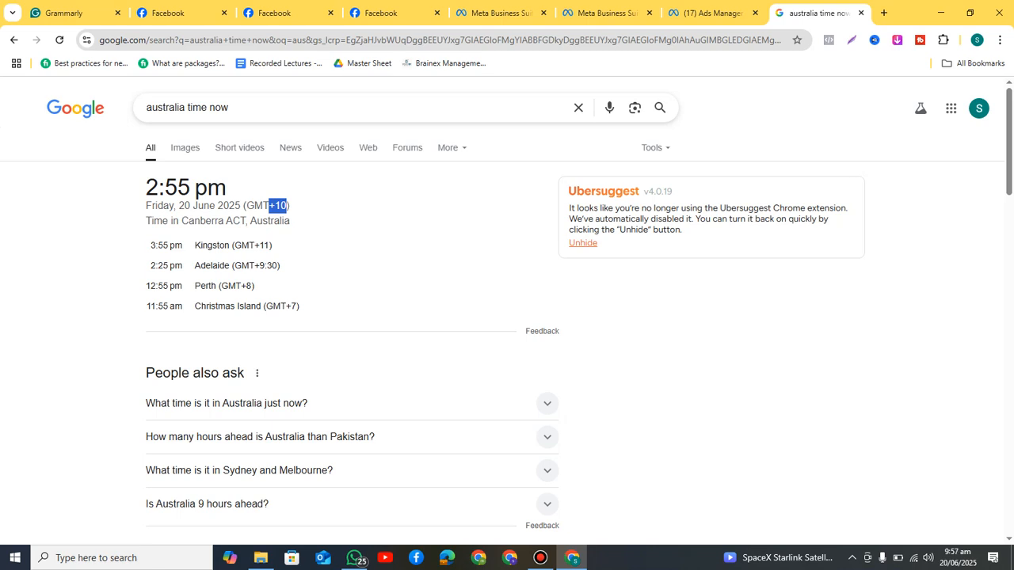
Step: Go back to the Meta Business Suite tab showing the Medical Lab Ad Account form
left_click(606, 13)
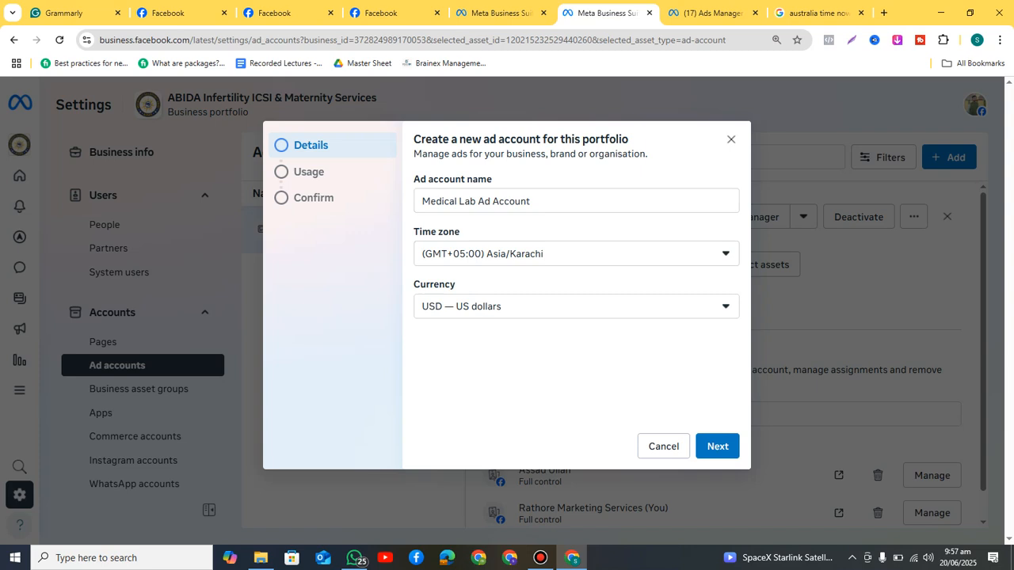
Step: Change the Medical Lab Ad Account currency from USD to PKR — Pakistani Rupee
left_click(577, 306)
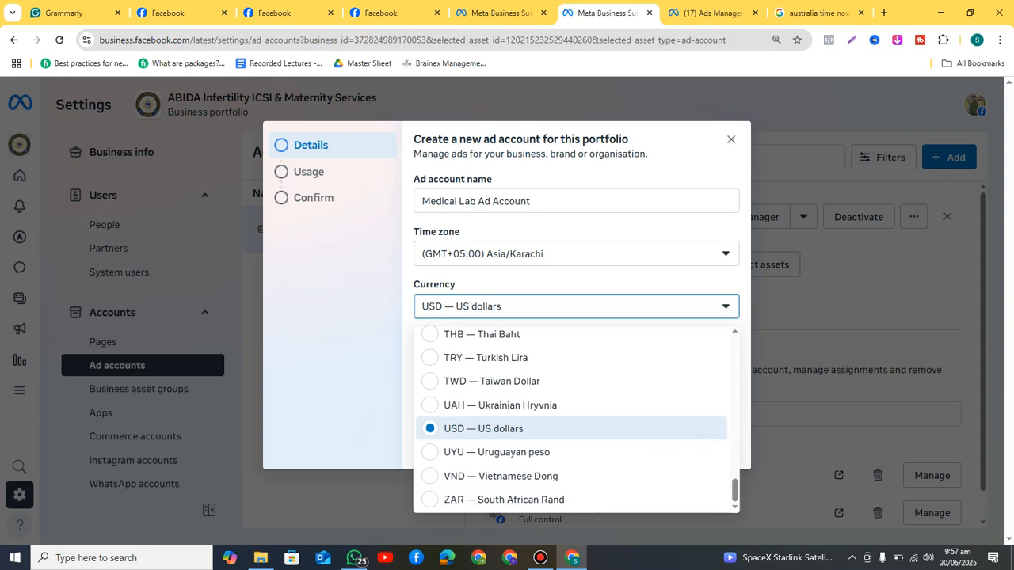
key("p")
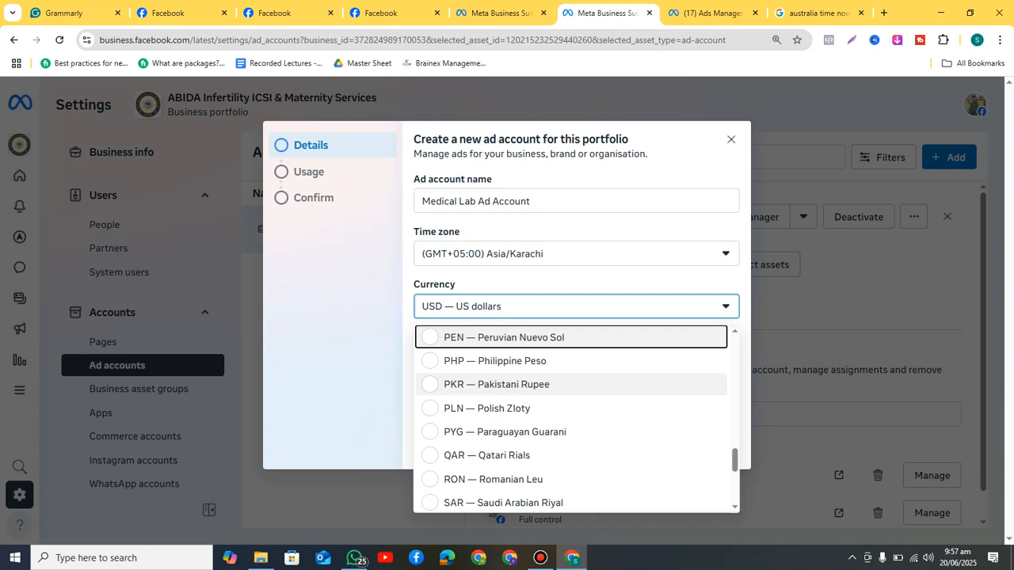
left_click(497, 384)
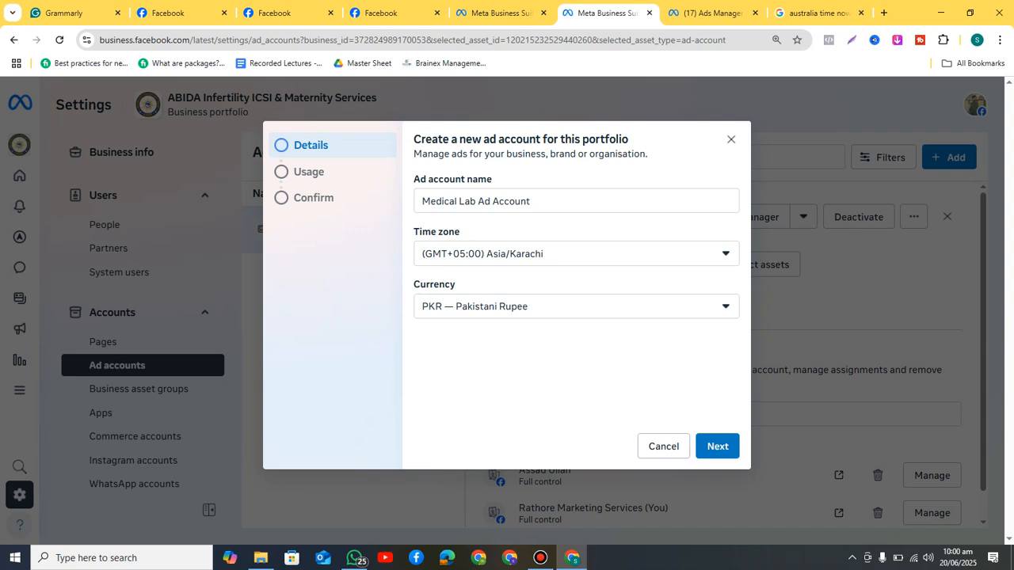
Step: Complete the Details step and advance to the Usage step, with My business as the user
left_click(718, 447)
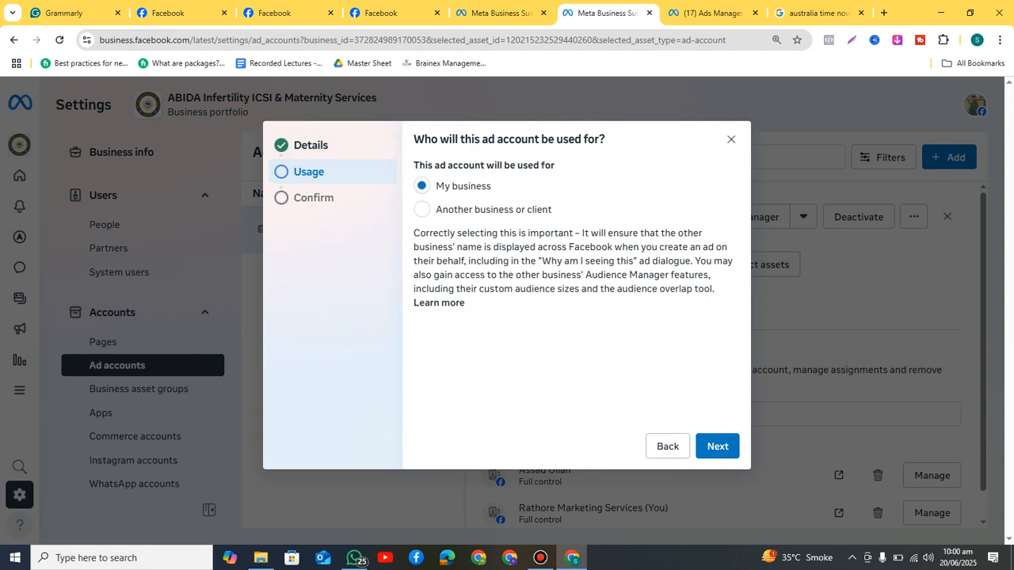
Step: Close the Medical Lab Ad Account confirmation without creating it, and bring up Bandicam
left_click(718, 446)
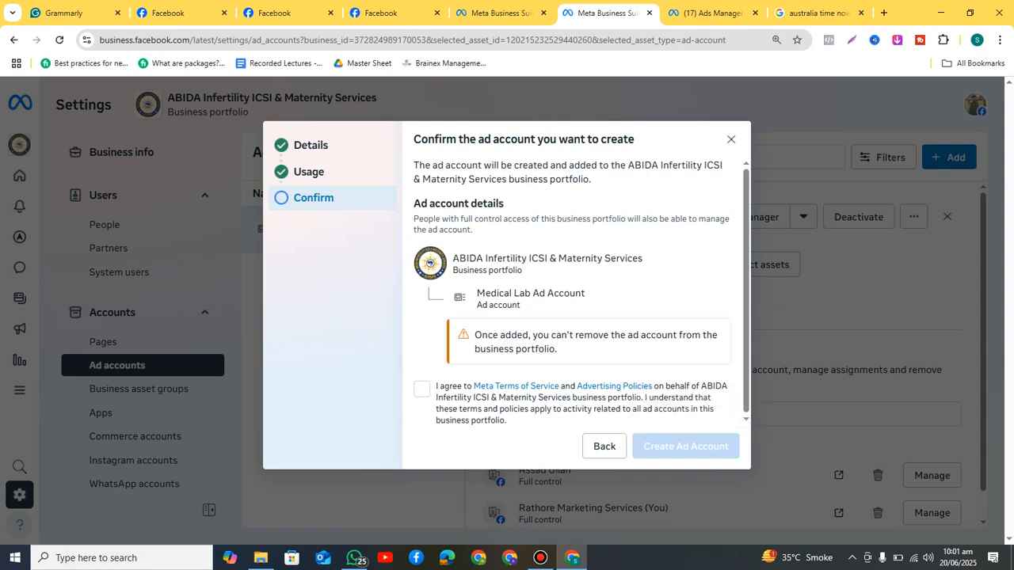
left_click(731, 139)
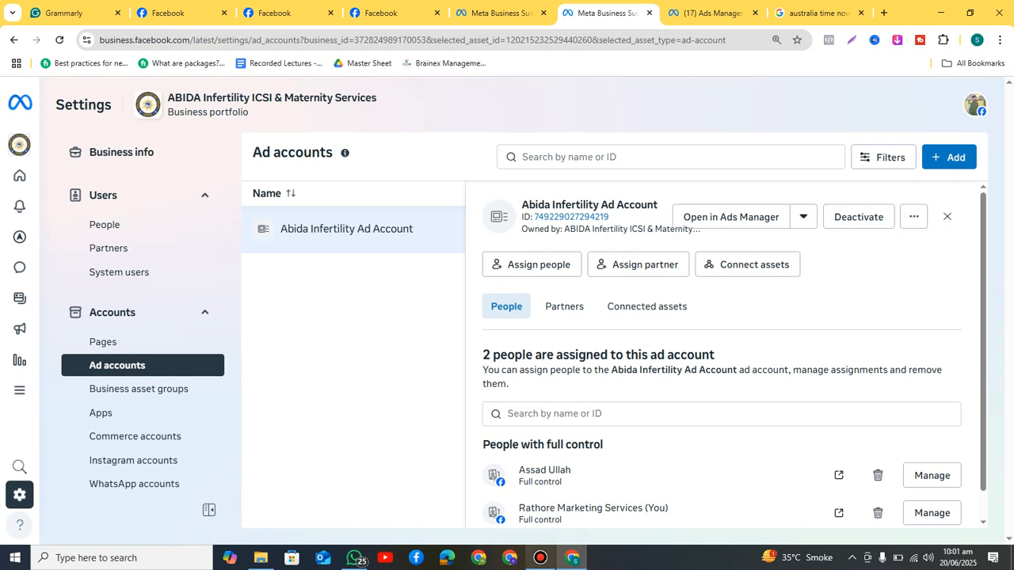
left_click(541, 557)
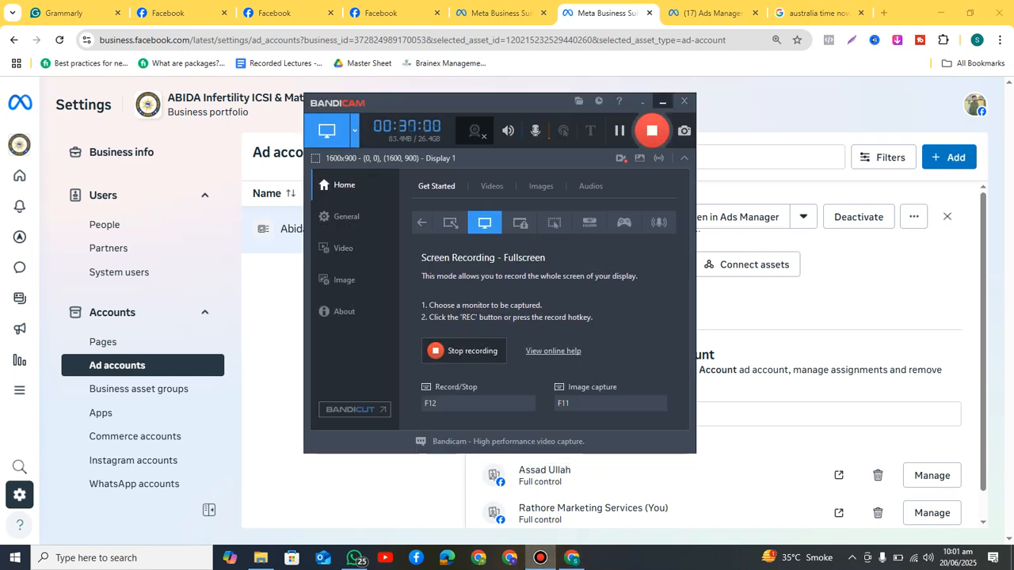
Step: Minimize the Bandicam window to reveal the Ad accounts page with Abida Infertility Ad Account
left_click(663, 100)
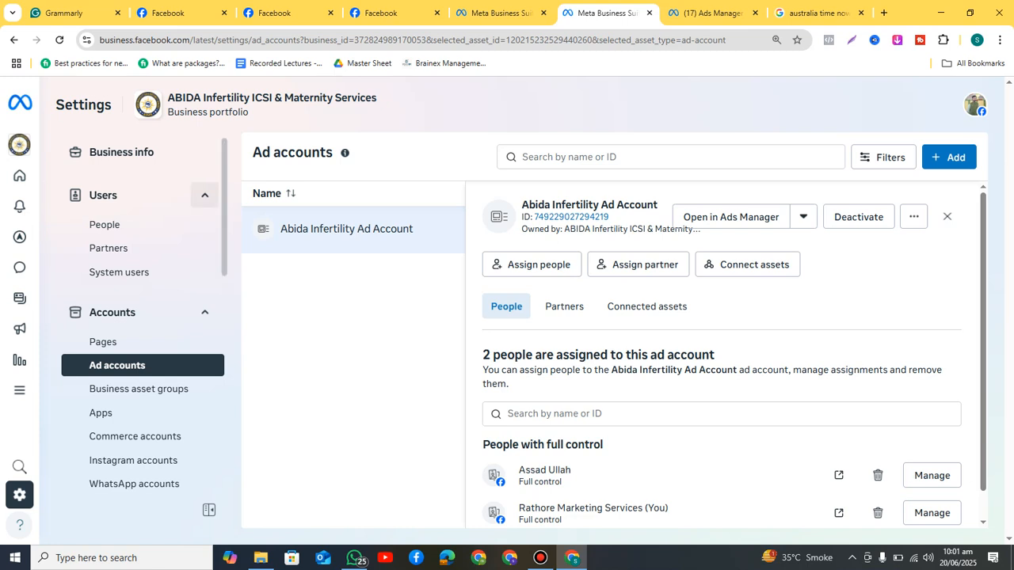
Step: Switch with Ctrl+1 to the Grammarly notes titled "Business Manager/ Business Portfolio"
key("ctrl+1")
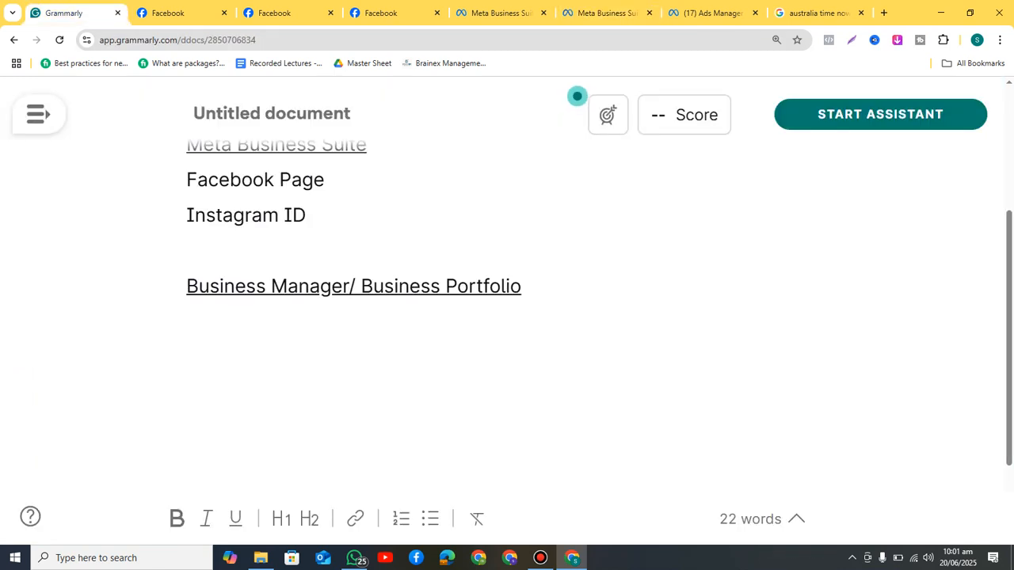
Step: Type 'Task: Create a Business Portfolio for your page.' into the Grammarly note
type("Task: C")
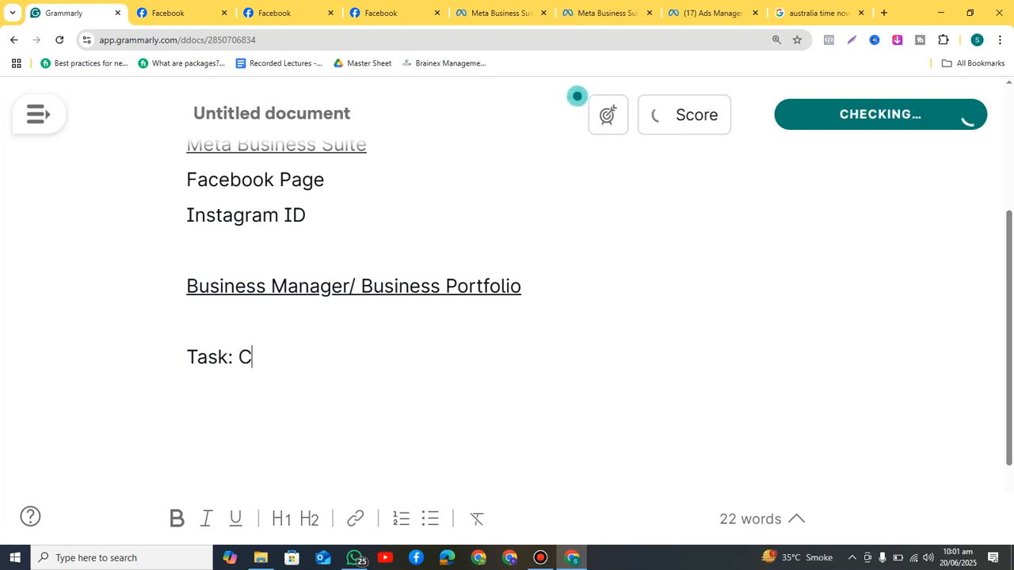
type("reate a Busin")
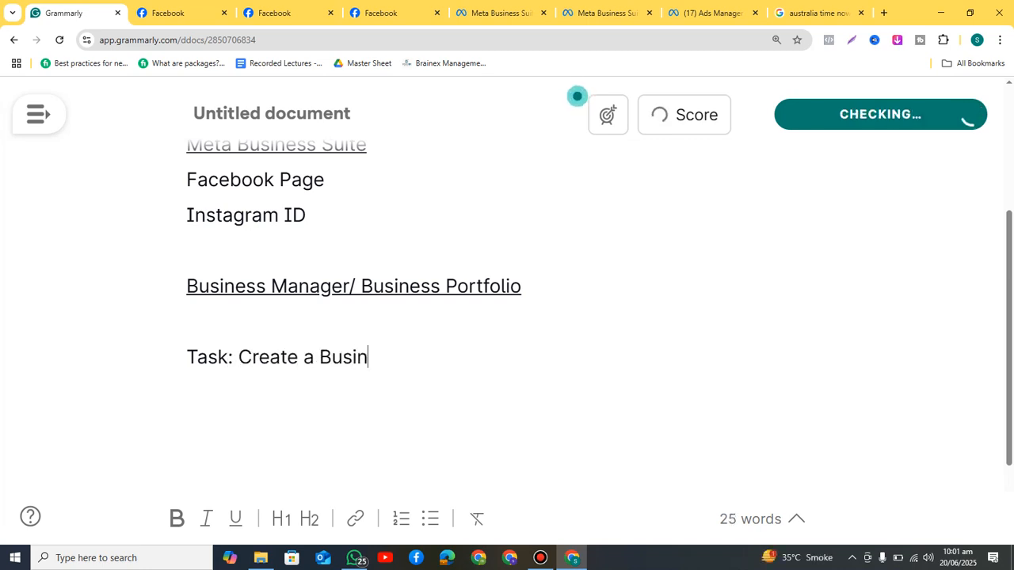
type("ess Portfo")
key("BackSpace")
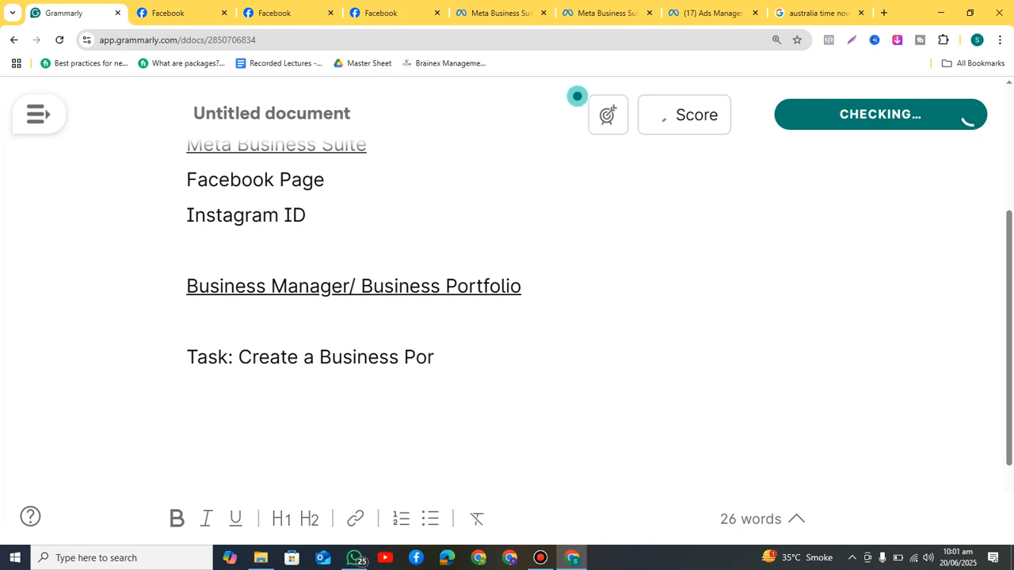
type("tfolio")
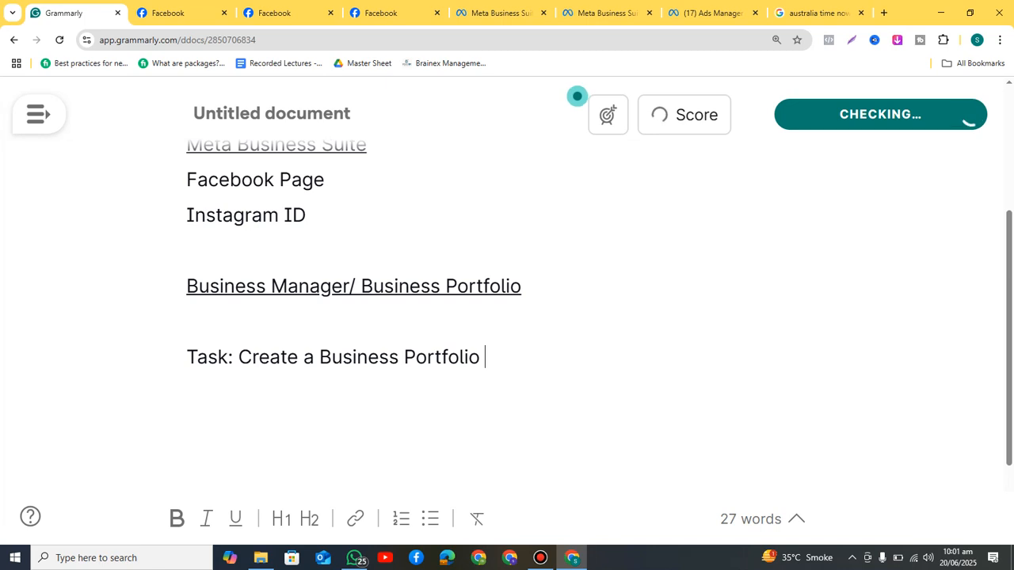
type(" for your ")
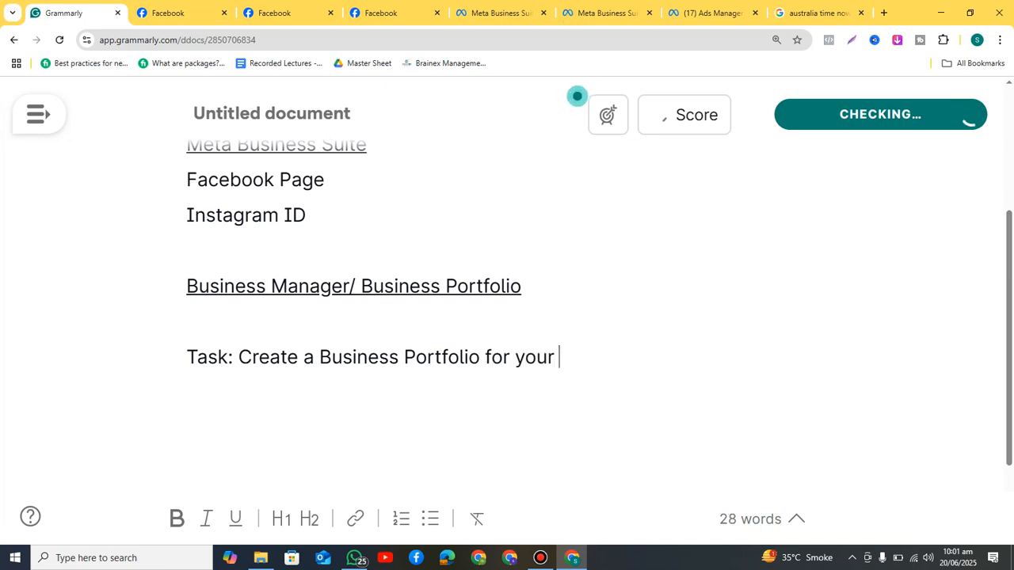
type("page.")
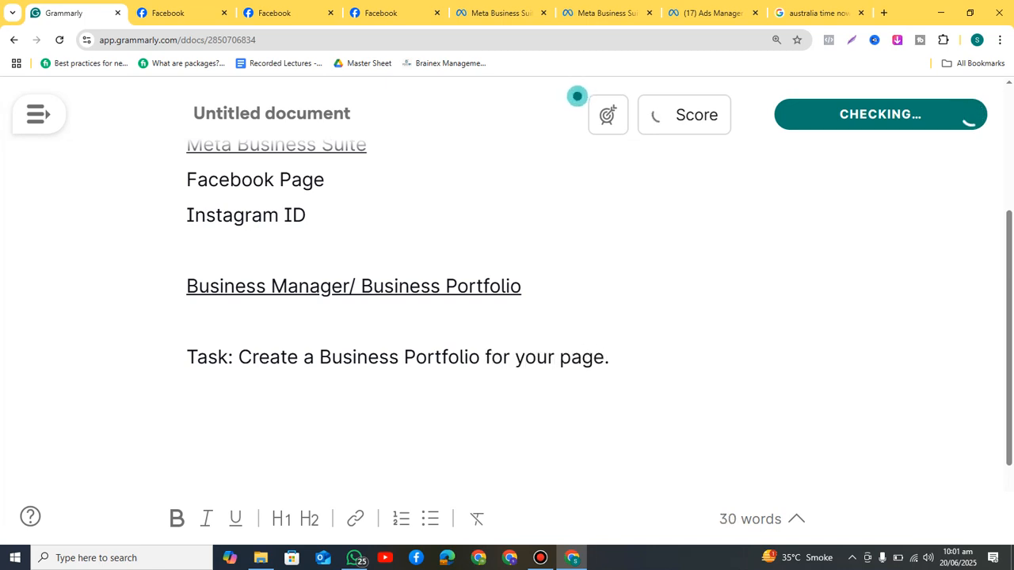
key("BackSpace")
Step: Add 'Then attach your page in the business portfolio. Also create an ad account in it.'
type("A")
key("BackSpace")
type("Then Att")
key("BackSpace")
key("BackSpace")
key("BackSpace")
type("a")
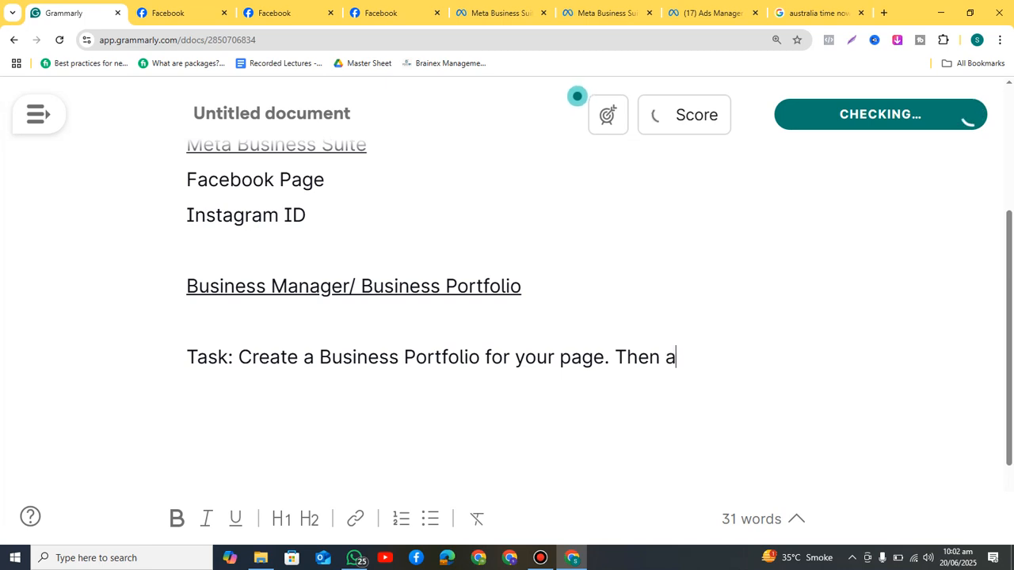
type("ttach your pag")
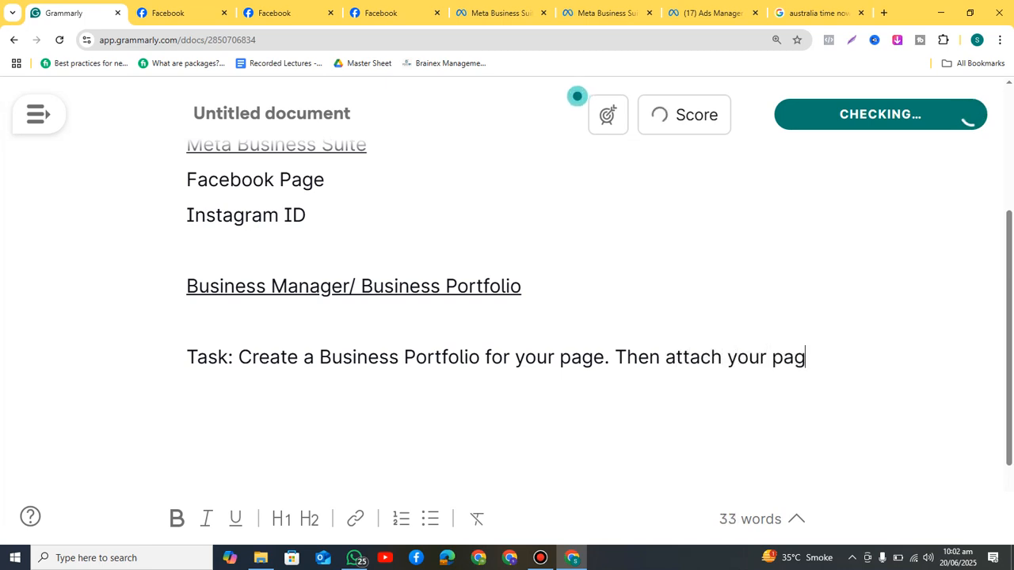
type("e in the ")
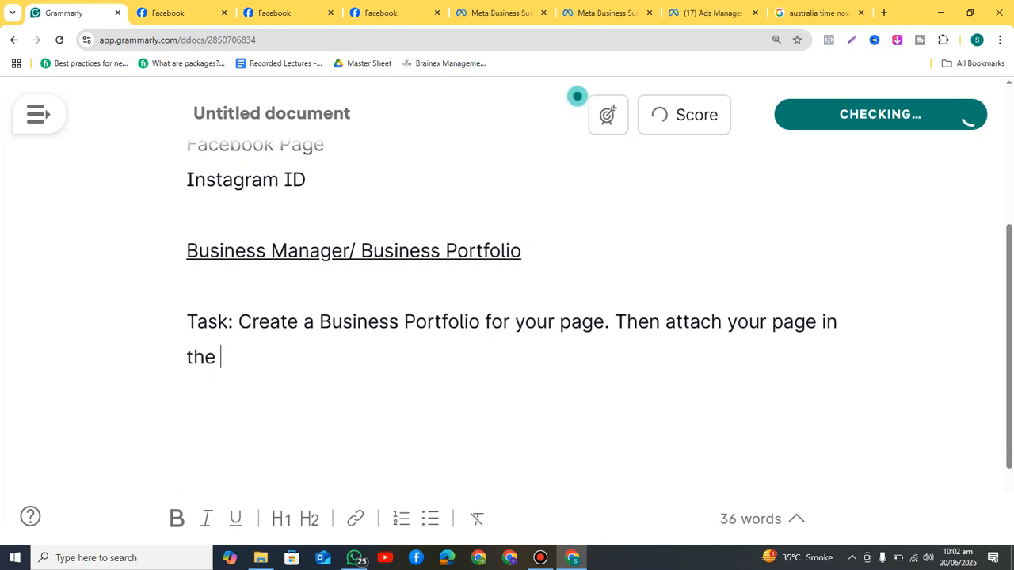
type("business")
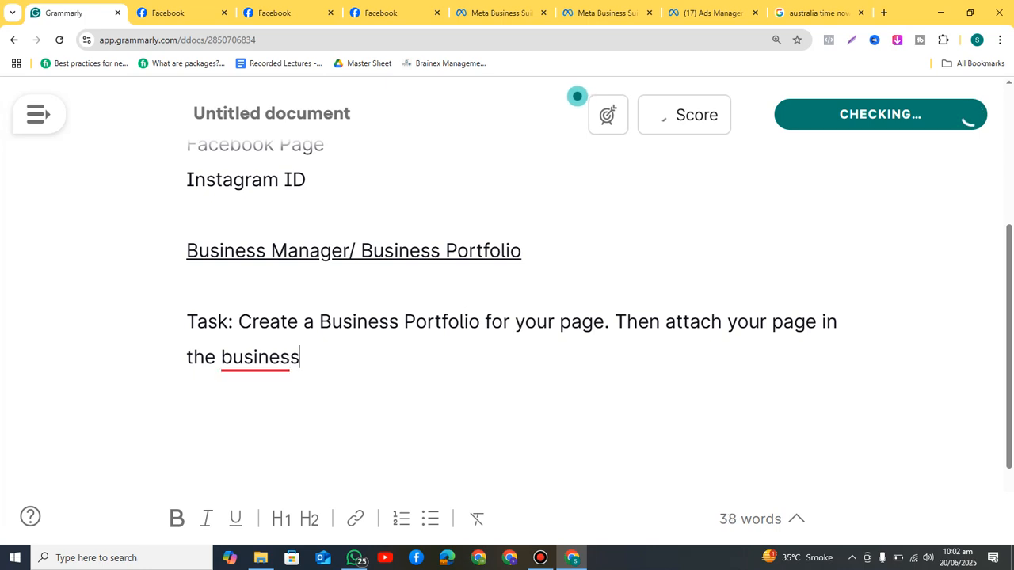
type(" portfol")
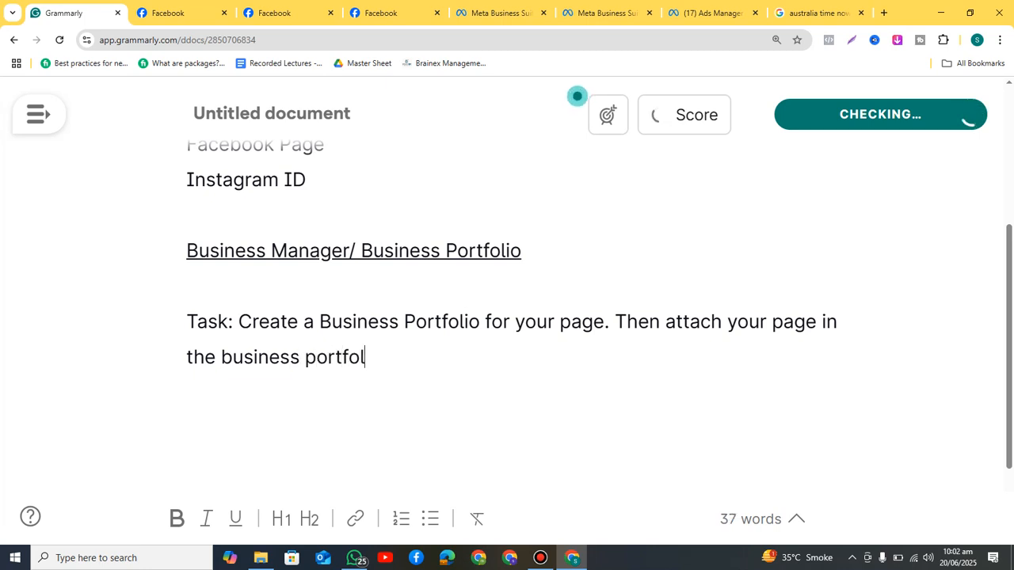
type("io. Also ")
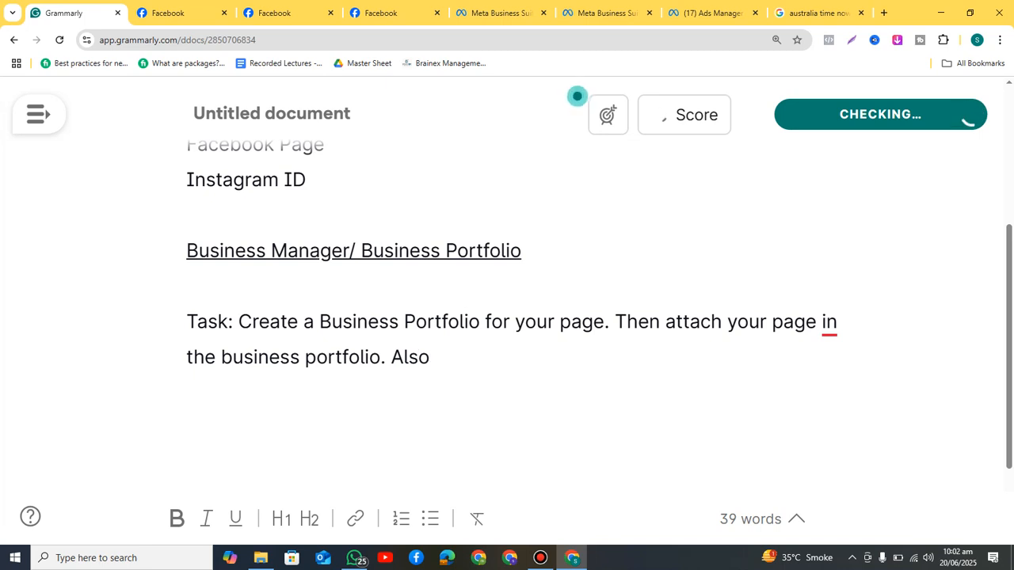
type("create a")
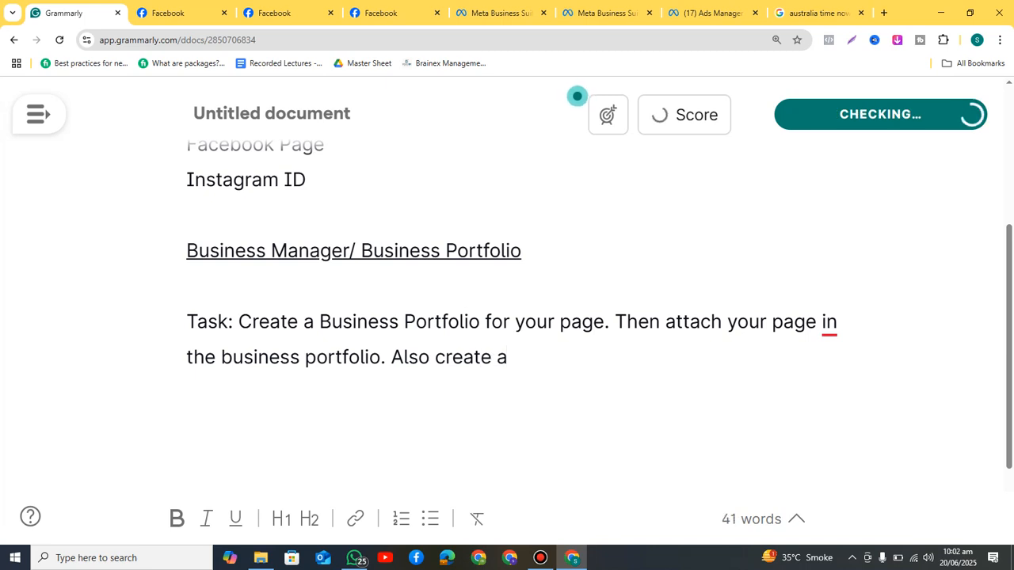
type("n ad account")
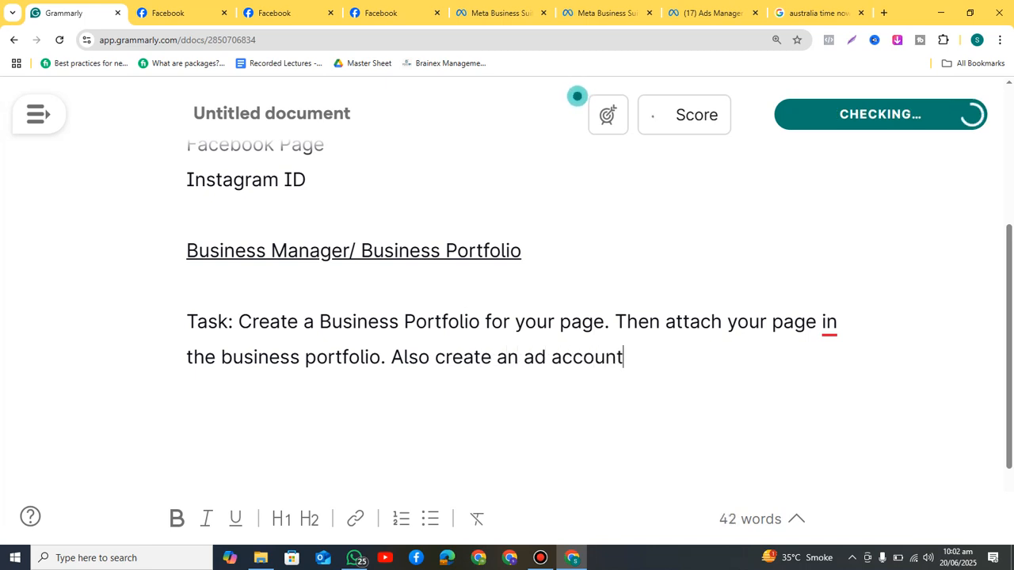
type(" in it.")
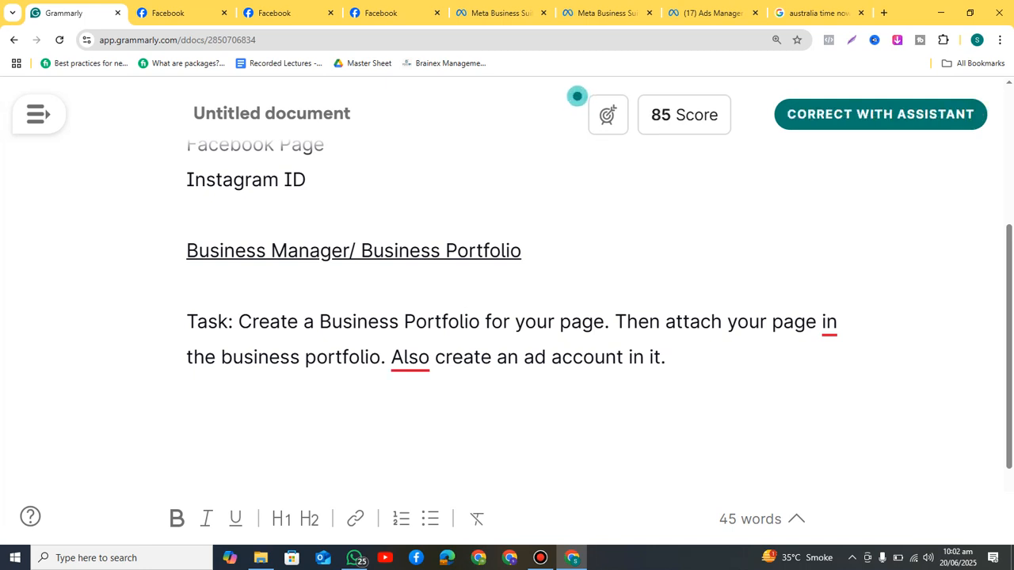
left_click(500, 12)
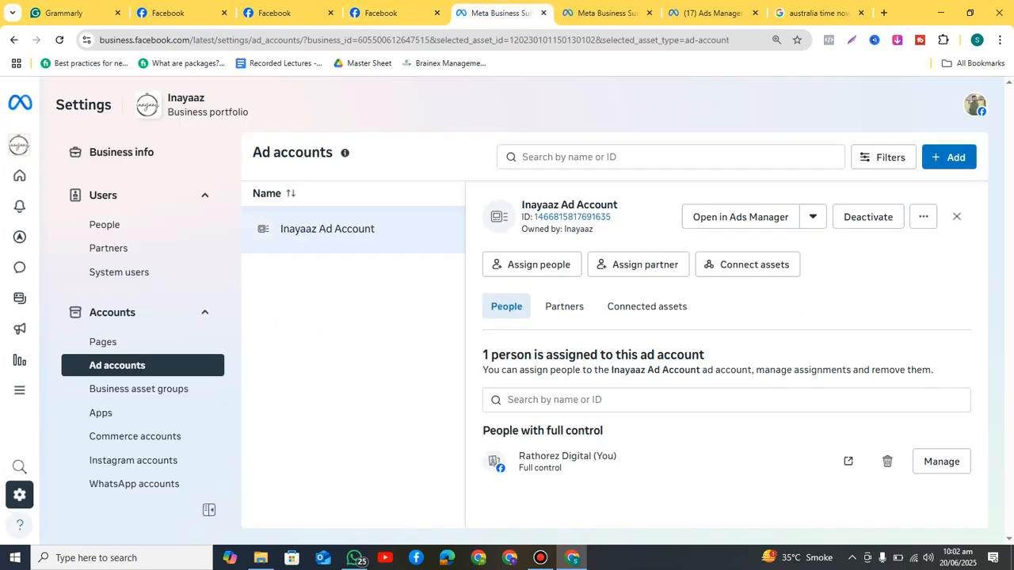
left_click(606, 12)
Step: Open Business Suite Home in a new tab and preview the Create a business portfolio form, closing it unfilled
left_click(709, 13)
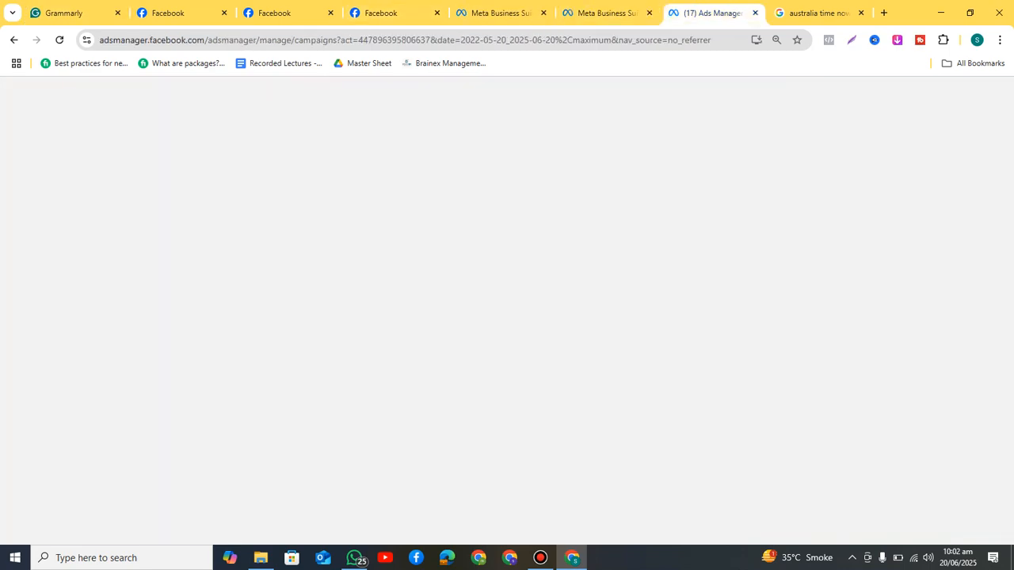
left_click(883, 12)
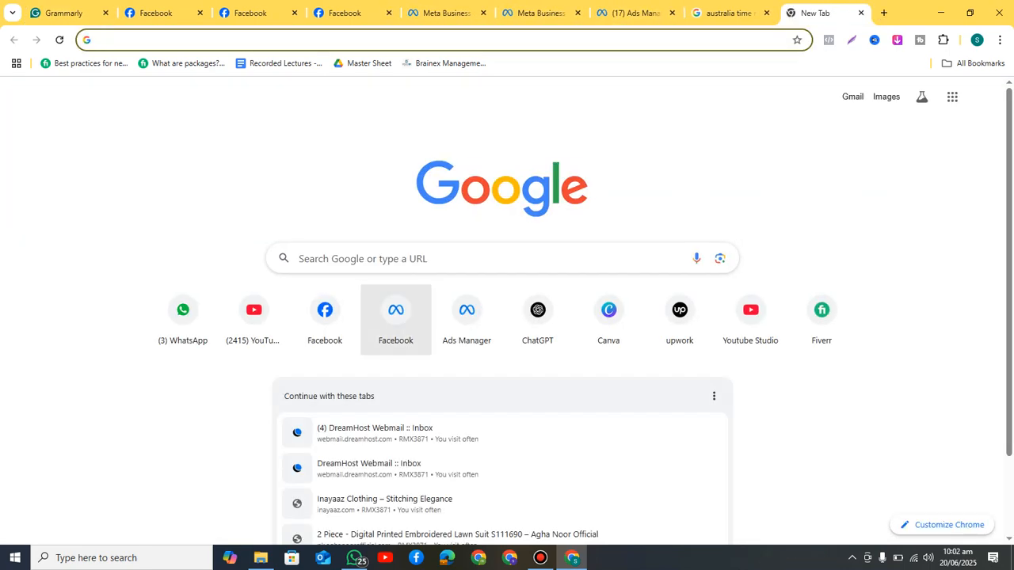
left_click(400, 313)
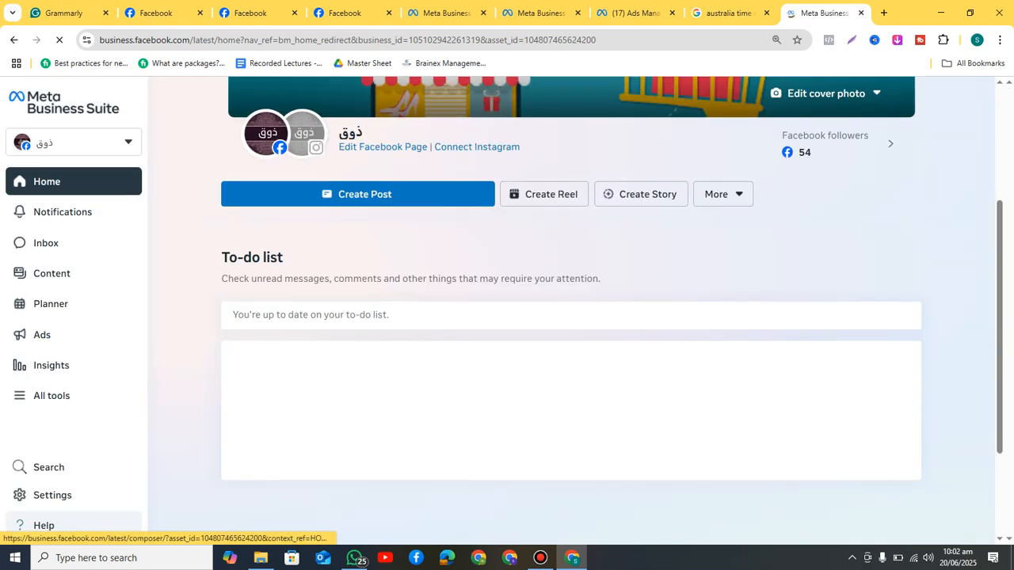
left_click(73, 143)
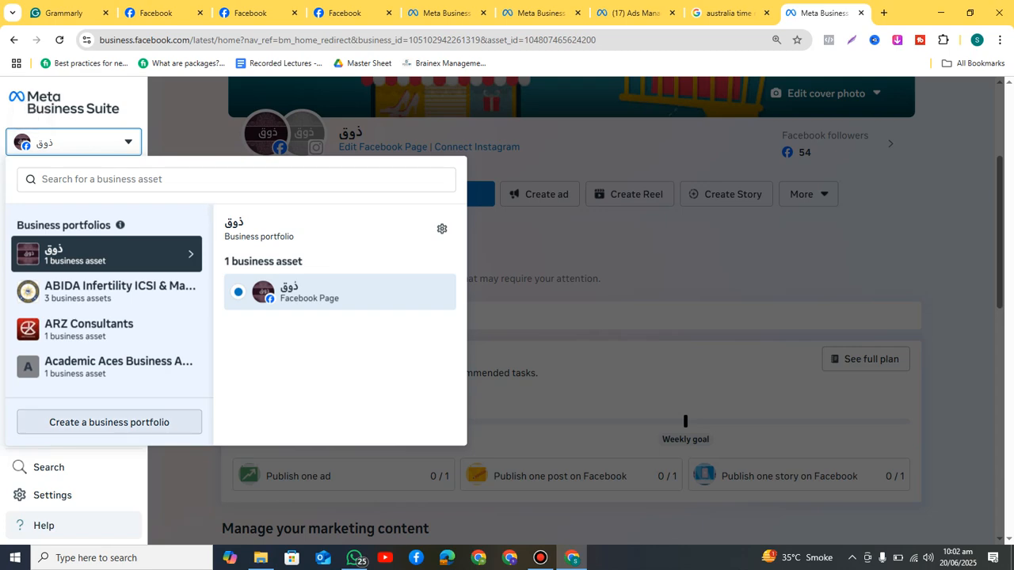
left_click(109, 422)
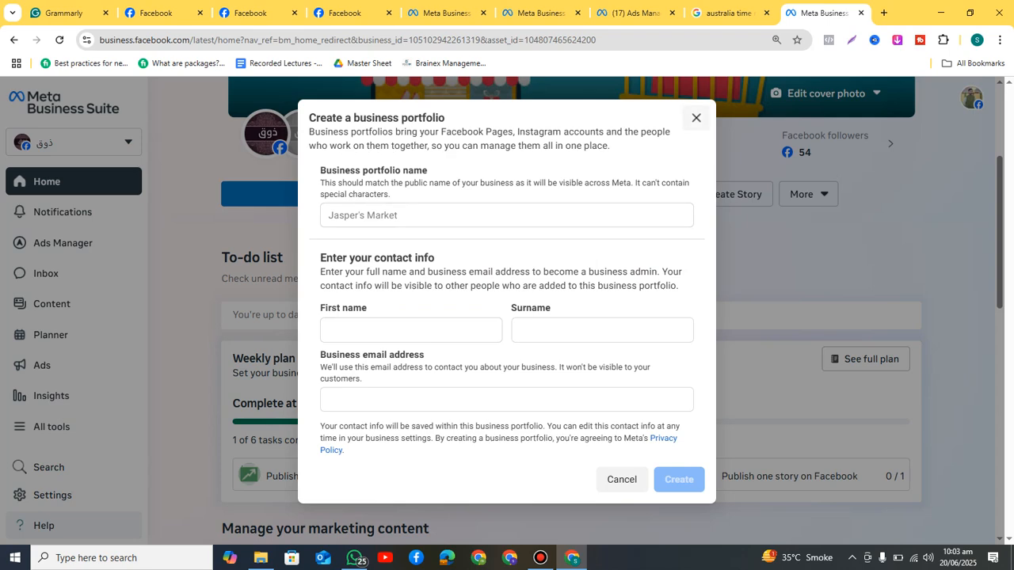
left_click(695, 117)
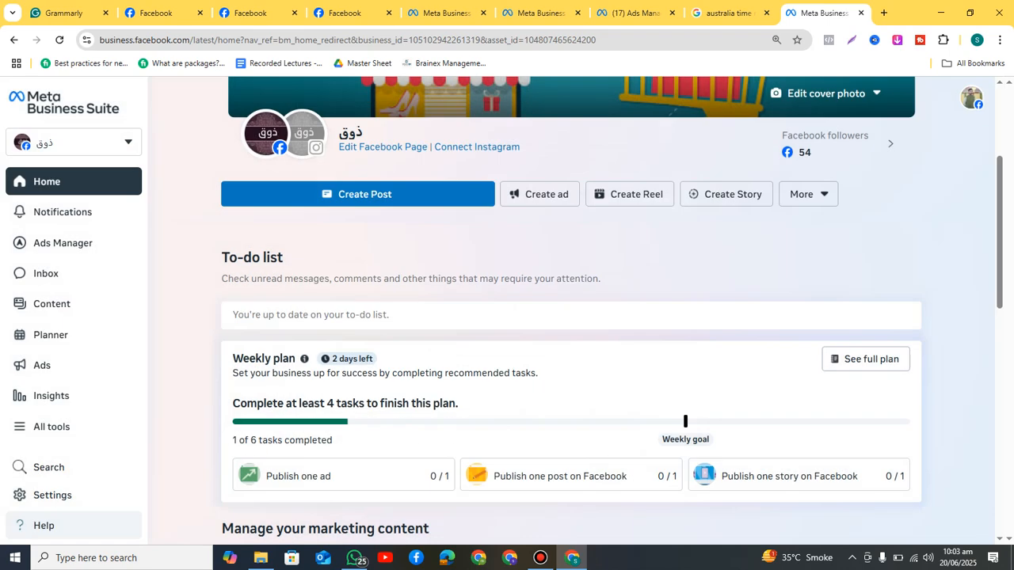
Step: Check the business portfolio list and Ads Manager, then return to the ABIDA Ad accounts settings
left_click(538, 13)
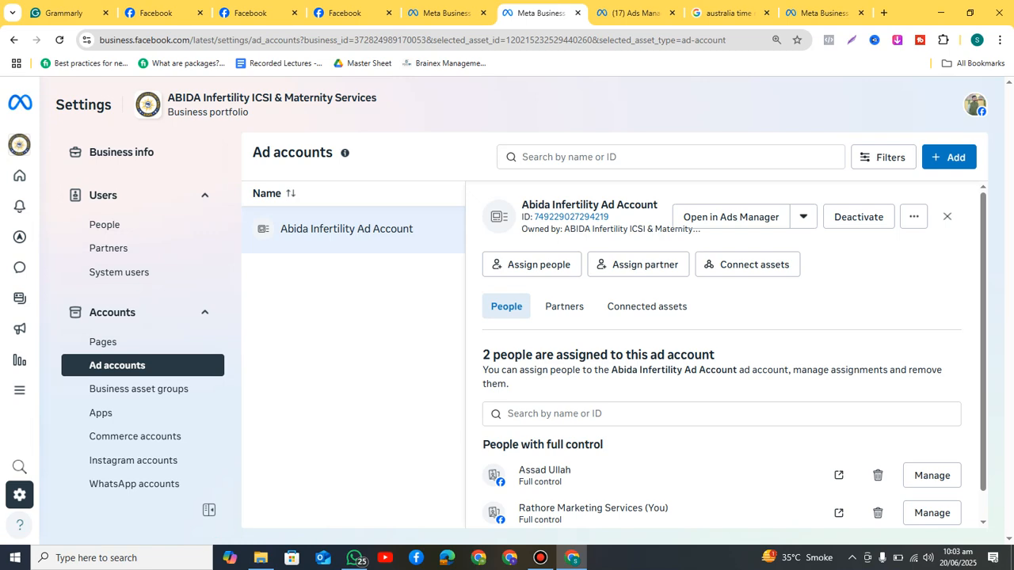
left_click(823, 13)
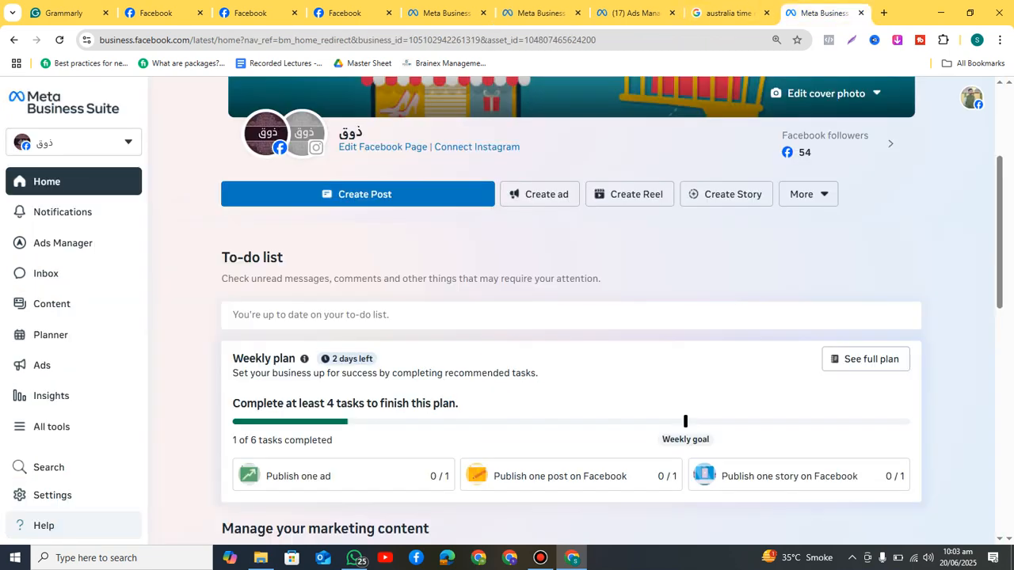
left_click(48, 141)
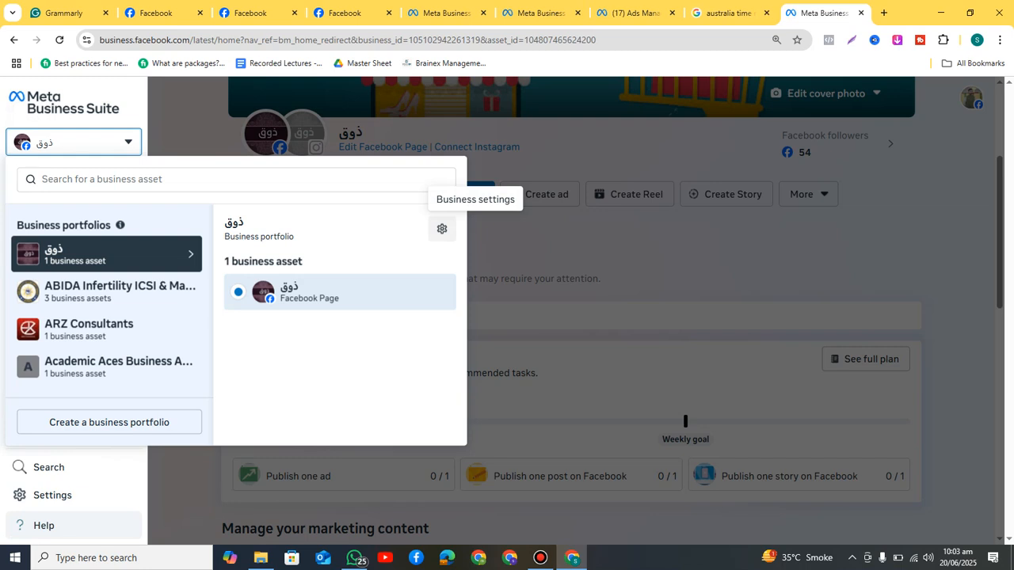
left_click(629, 13)
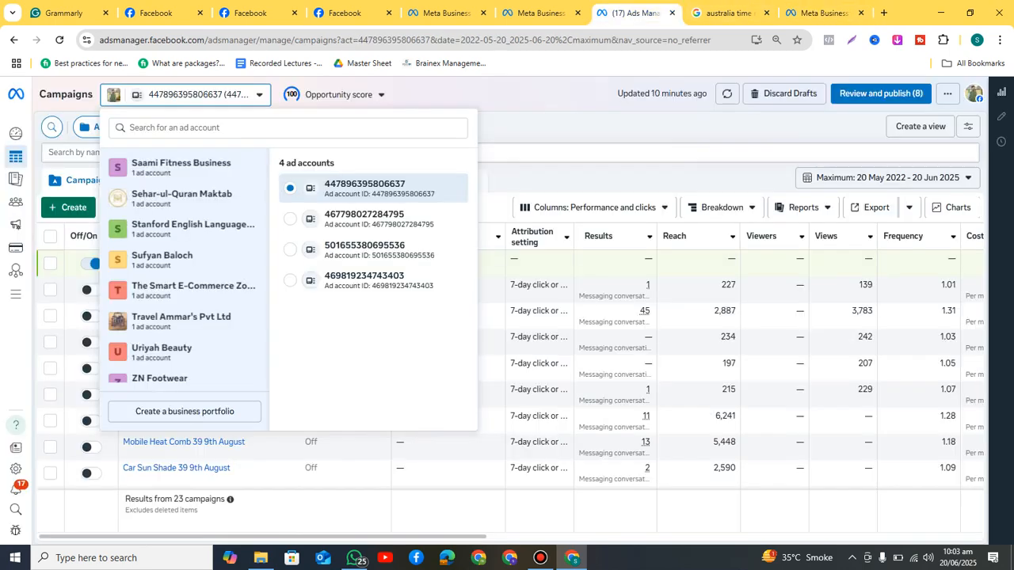
left_click(541, 13)
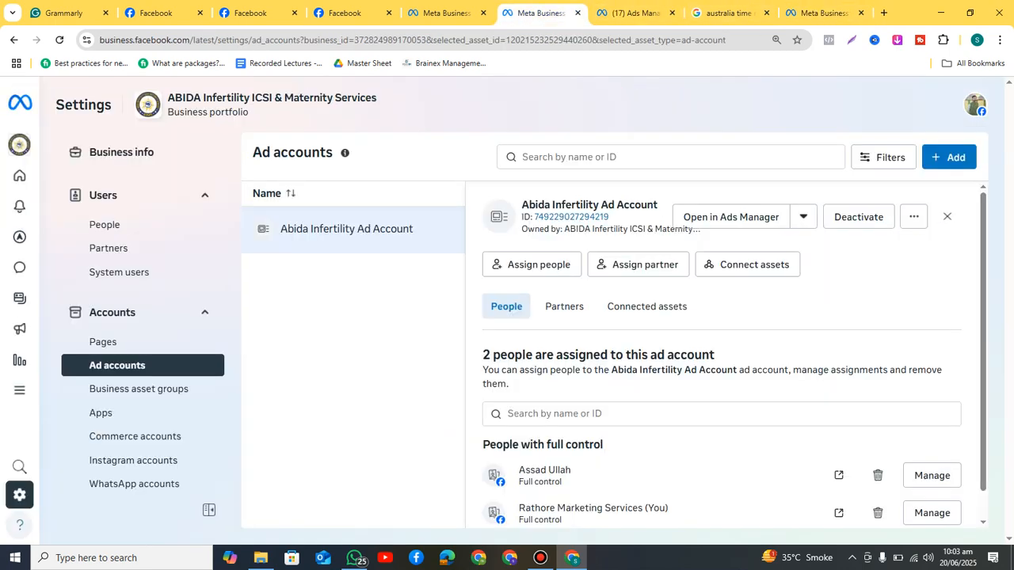
Step: Collapse and re-expand the Users and Accounts groups in the settings sidebar
left_click_drag(112, 104, 54, 104)
left_click(55, 105)
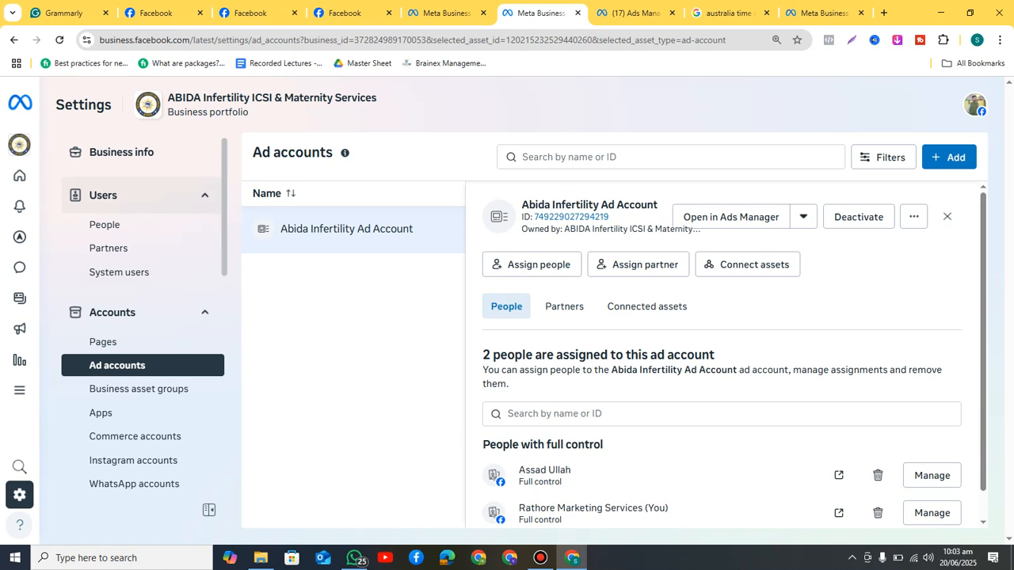
left_click(204, 195)
left_click(204, 242)
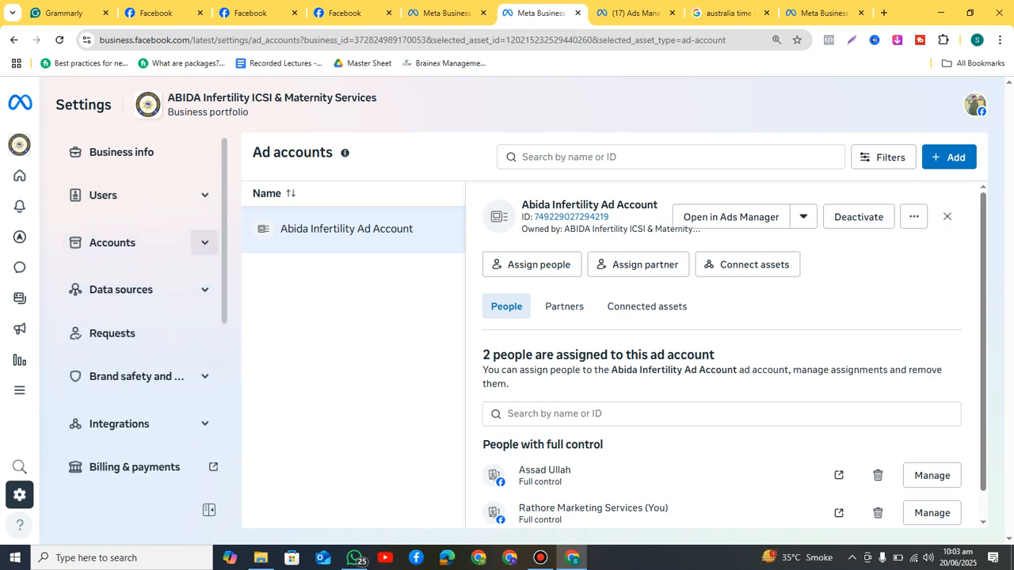
left_click(204, 195)
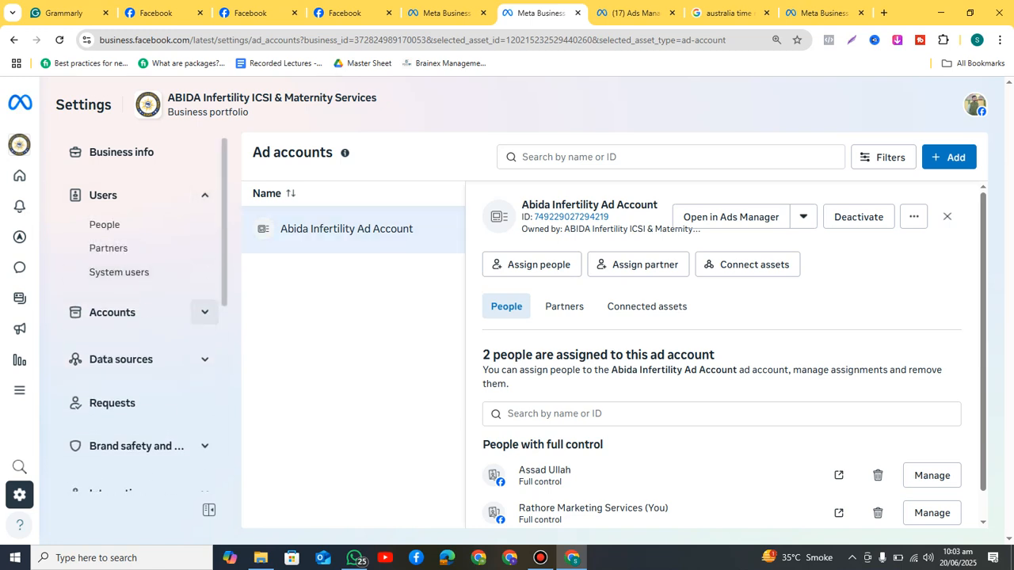
left_click(204, 312)
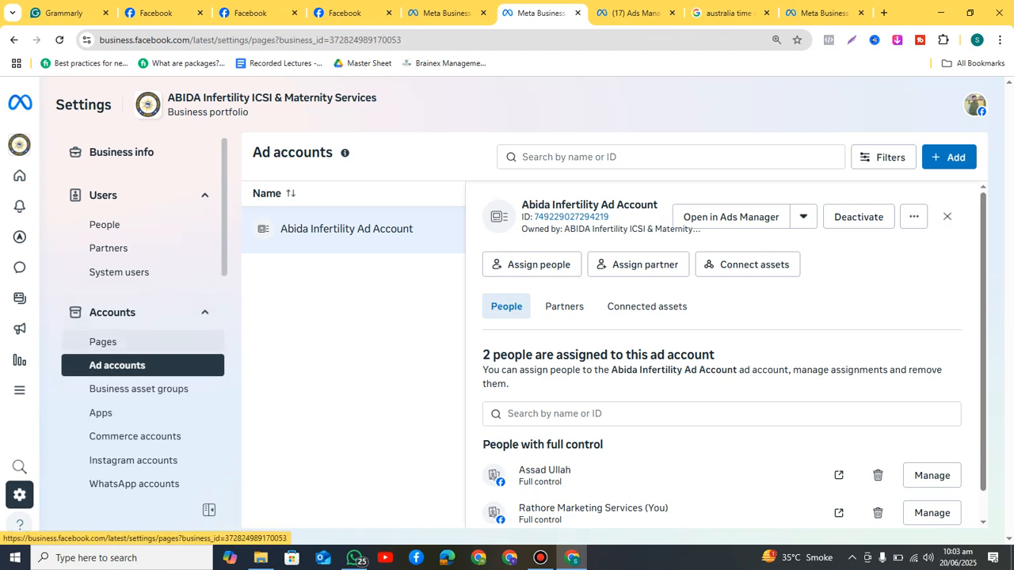
left_click(103, 341)
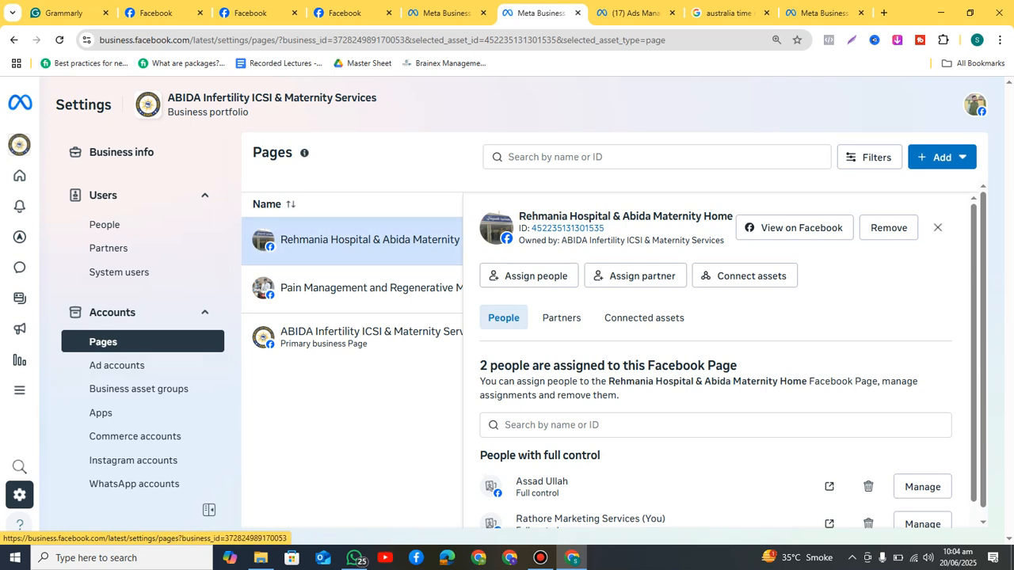
left_click(942, 157)
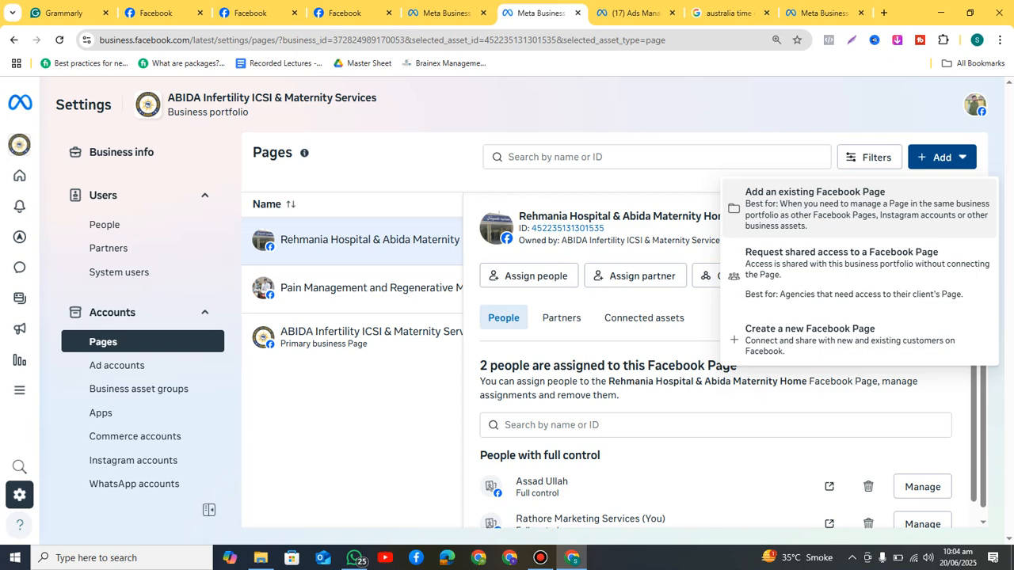
left_click(353, 412)
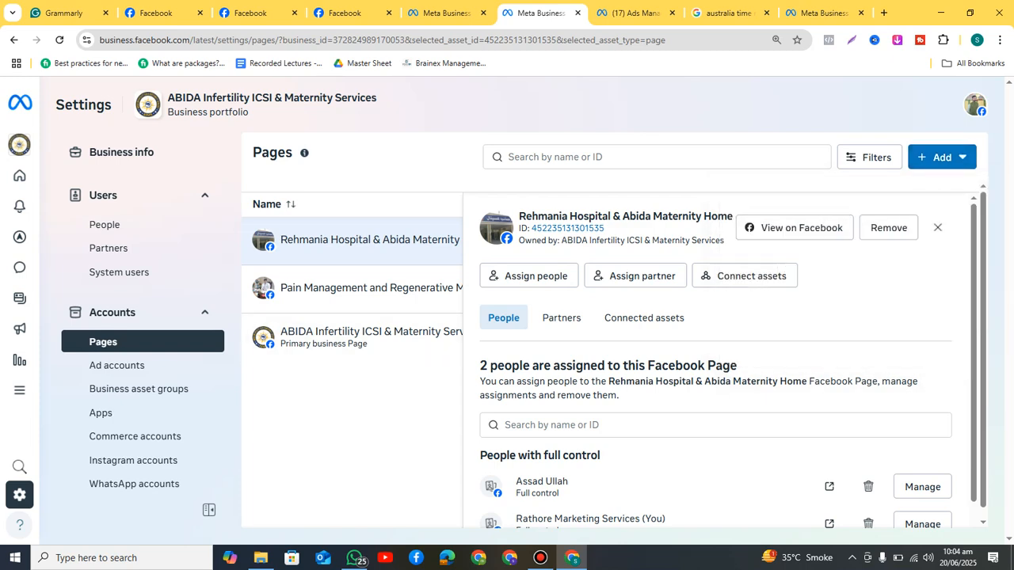
left_click(117, 365)
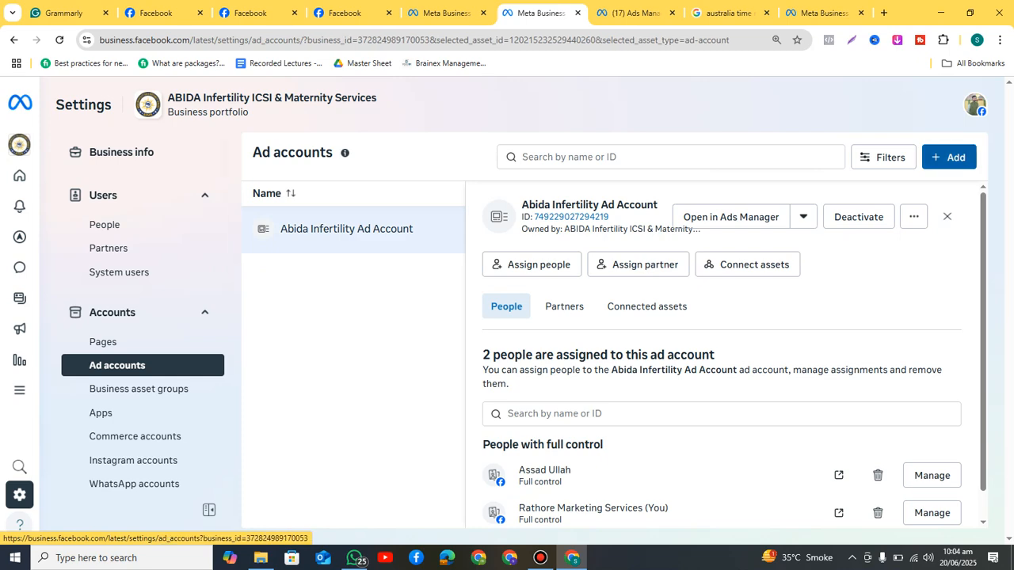
left_click(949, 157)
left_click(507, 225)
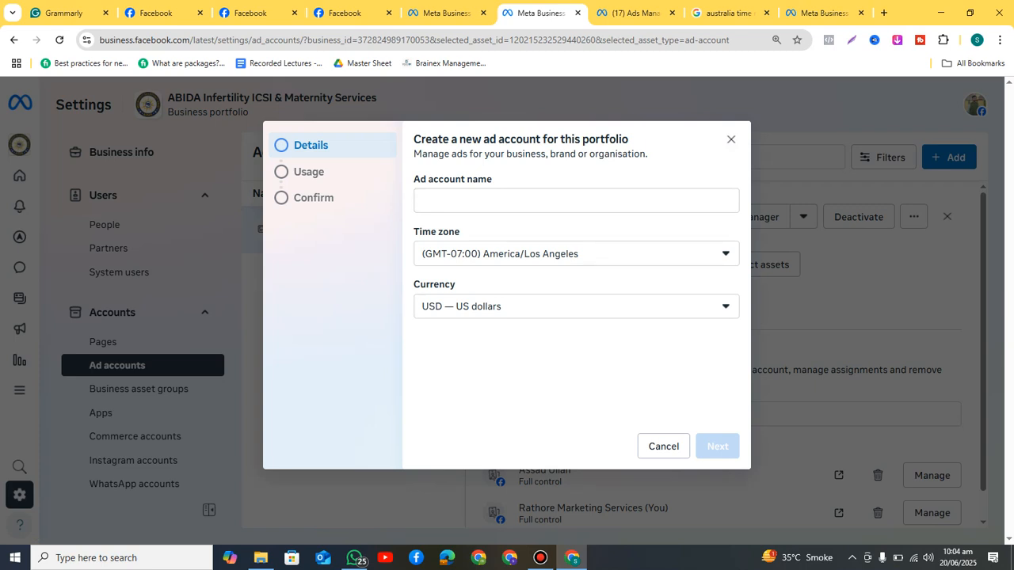
left_click(730, 139)
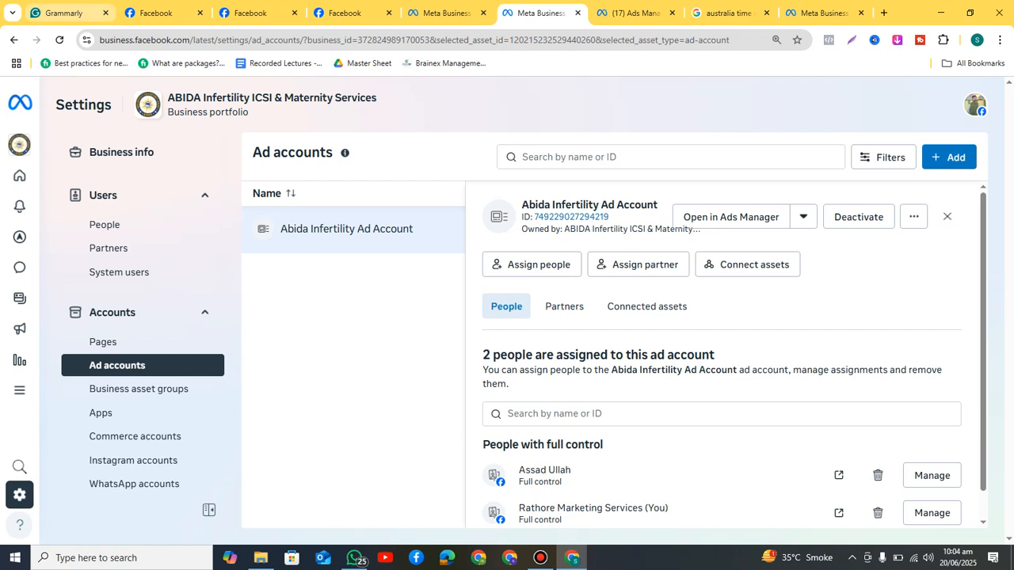
left_click(63, 13)
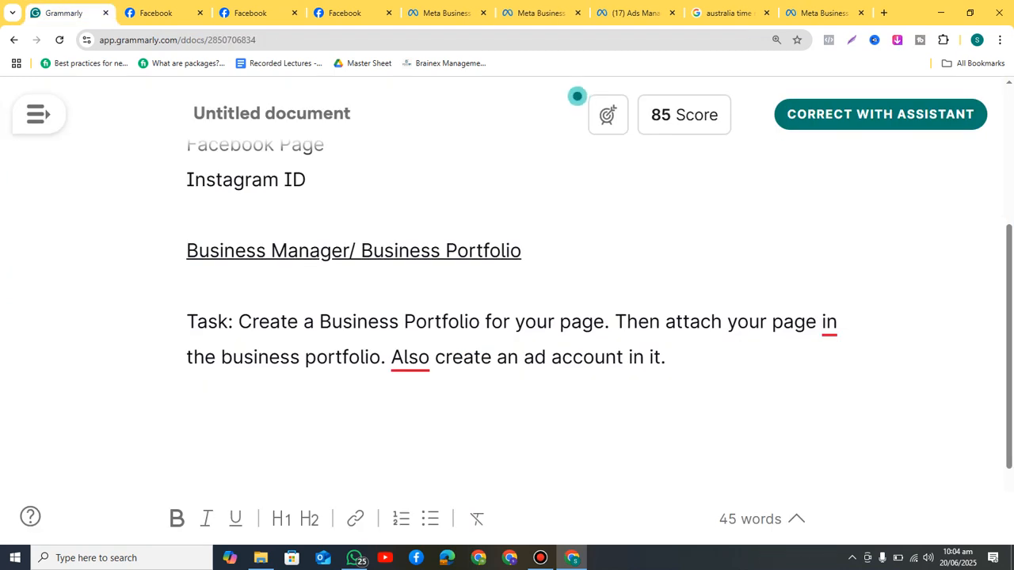
Step: Select the Business Portfolio phrase and the page and ad account sentences in the note
left_click_drag(319, 321, 480, 321)
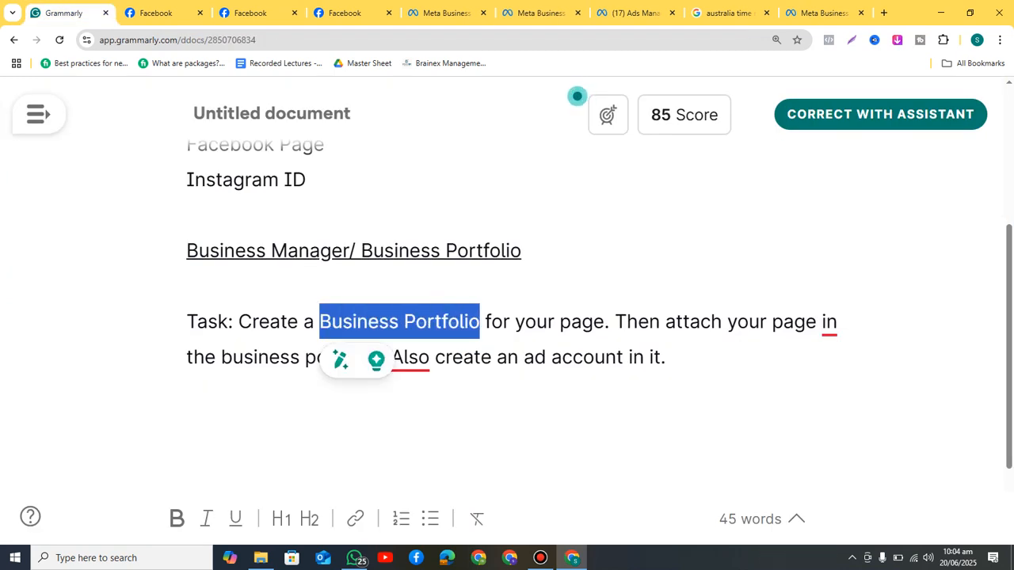
left_click_drag(616, 321, 667, 358)
left_click(187, 428)
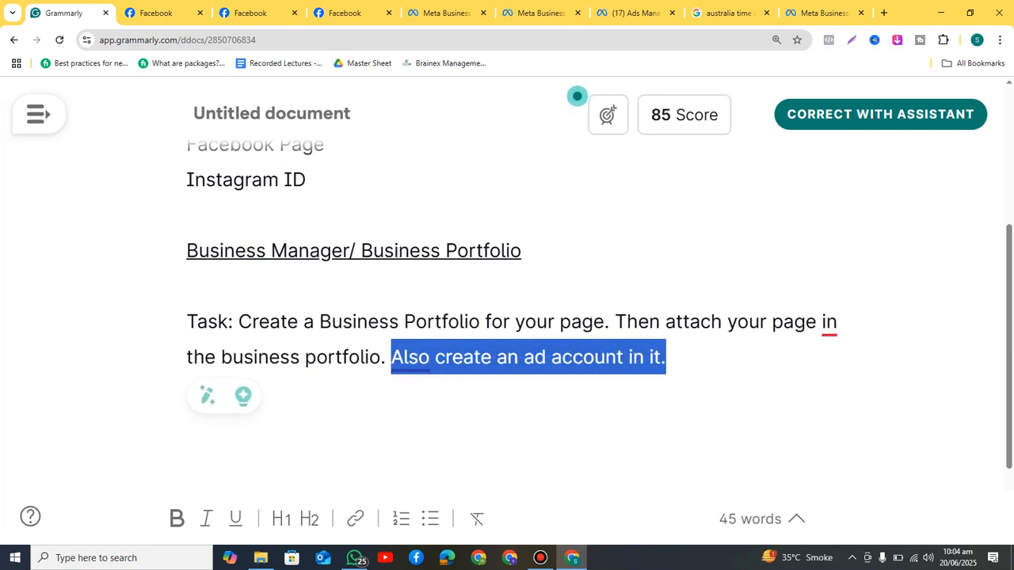
left_click(188, 392)
Step: Accept Grammarly's fixes: change 'in' to 'to' and add a comma after 'Also'
mouse_move(830, 323)
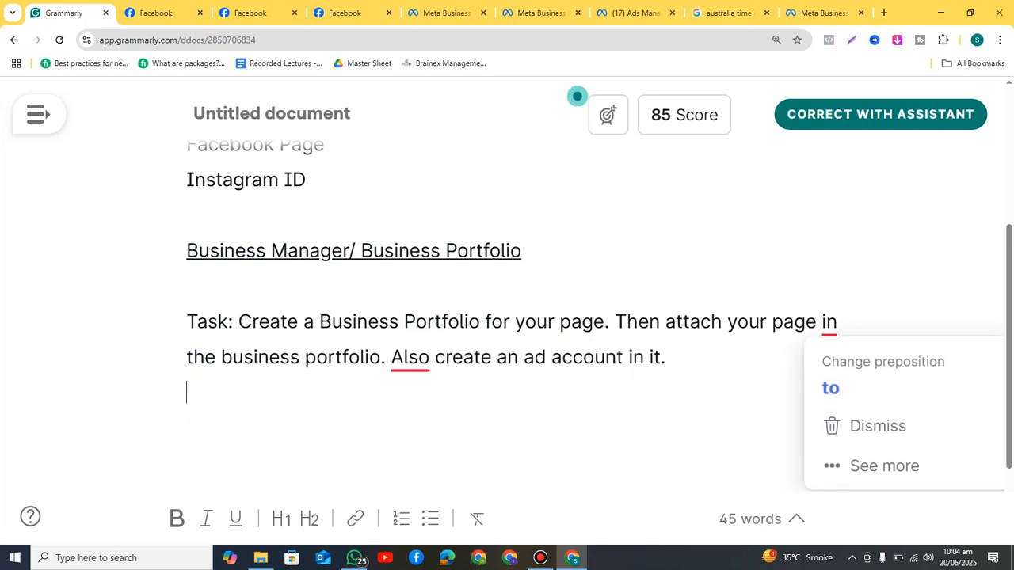
left_click(831, 389)
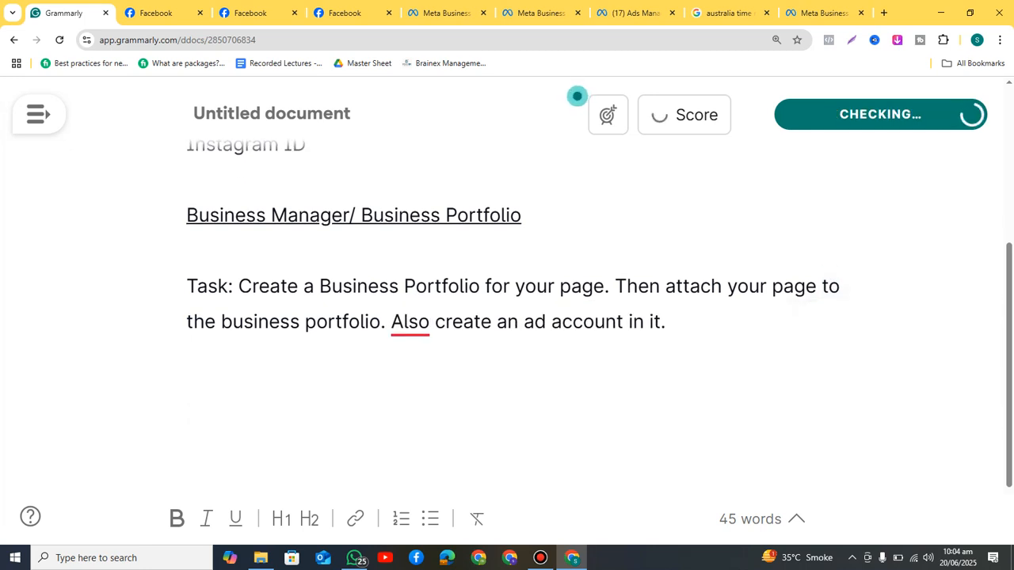
mouse_move(410, 323)
left_click(409, 387)
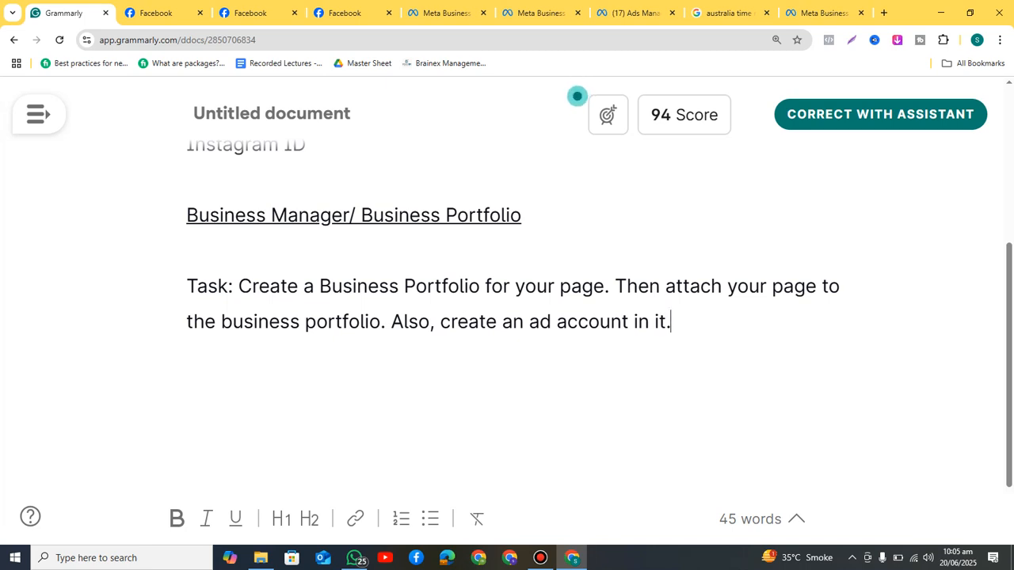
left_click(540, 558)
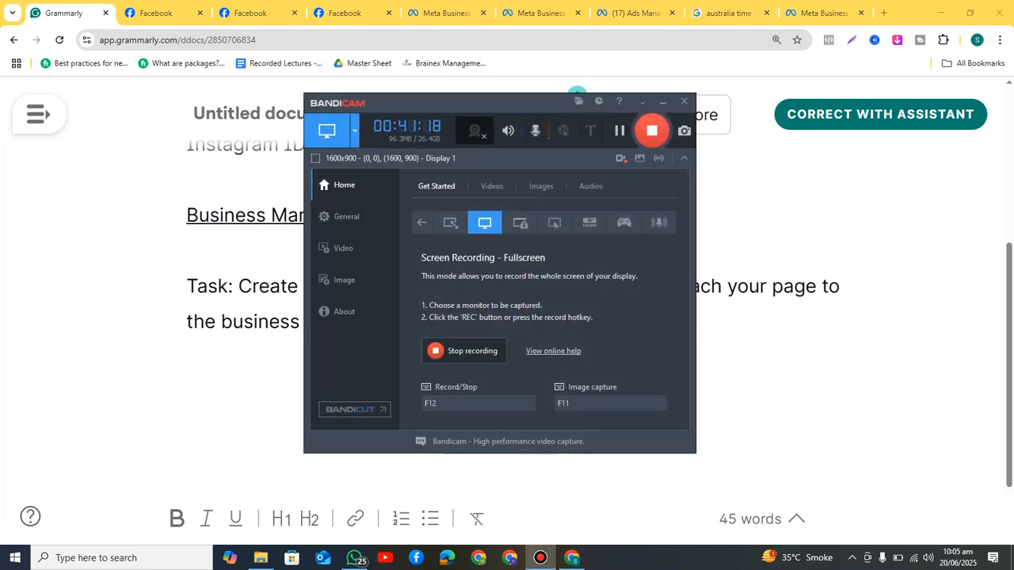